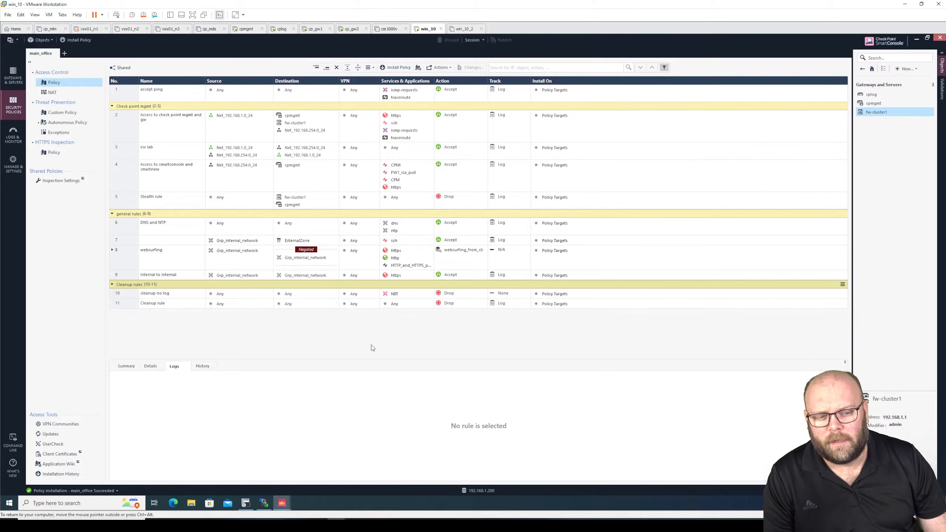
Step: Minimize the main_office policy window to bring the Windows desktop into view
click(915, 38)
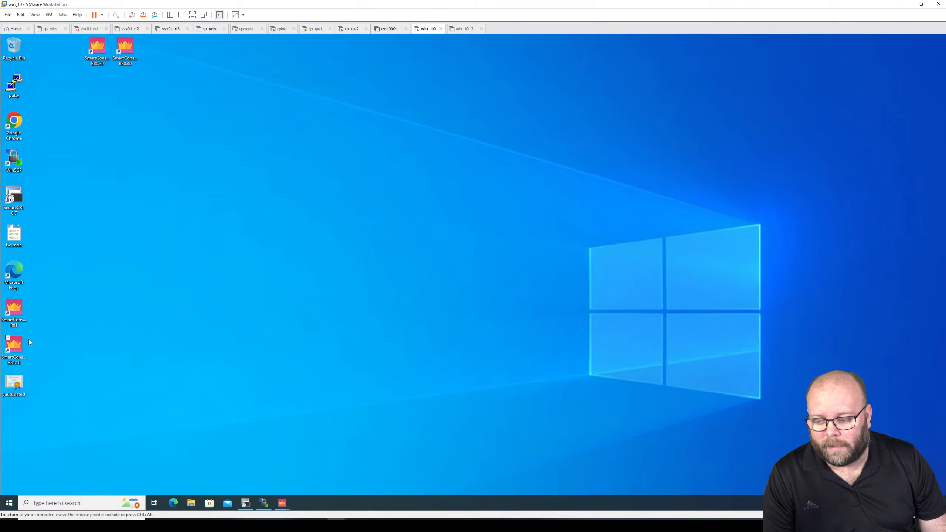
Step: Launch a second SmartConsole R81.10 from the desktop shortcut and switch its login to Demo Mode
double_click(15, 346)
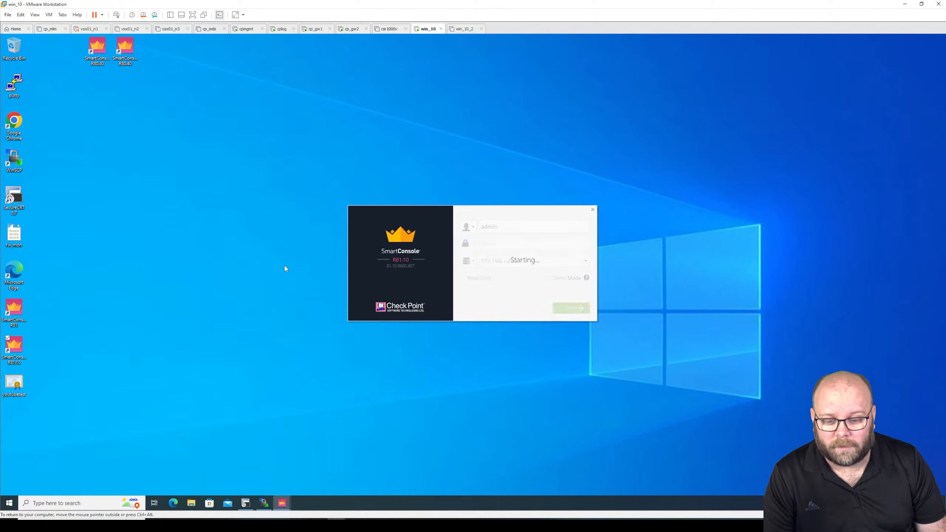
click(547, 278)
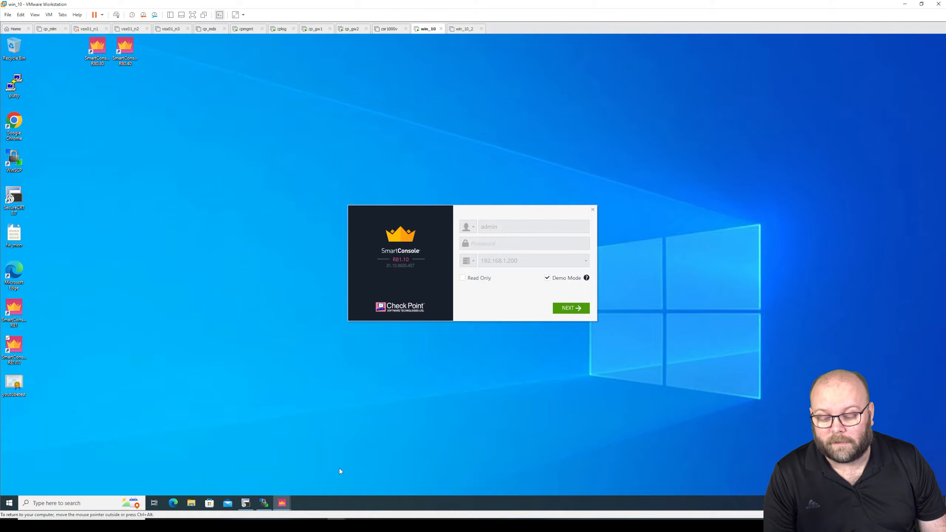
Step: Bring the Cloud Demo Server's Corporate_Policy window forward from the taskbar, then minimize it
mouse_move(283, 504)
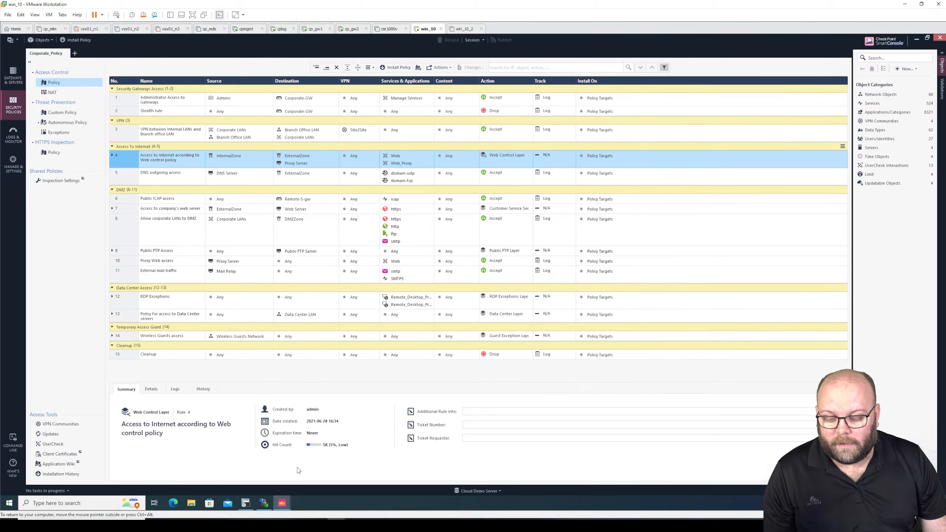
click(296, 474)
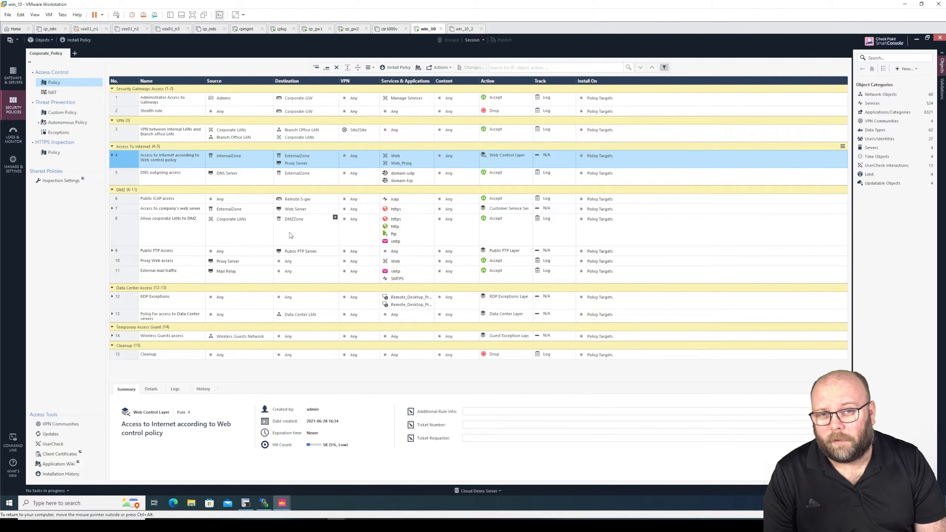
click(915, 40)
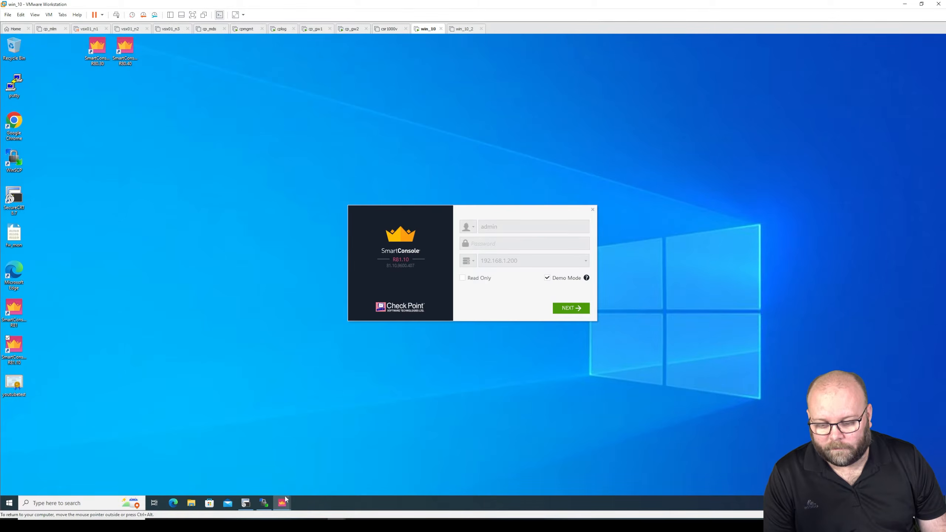
Step: Restore the main_office policy window and add the Hits and Comments columns to the rulebase
mouse_move(284, 502)
click(201, 467)
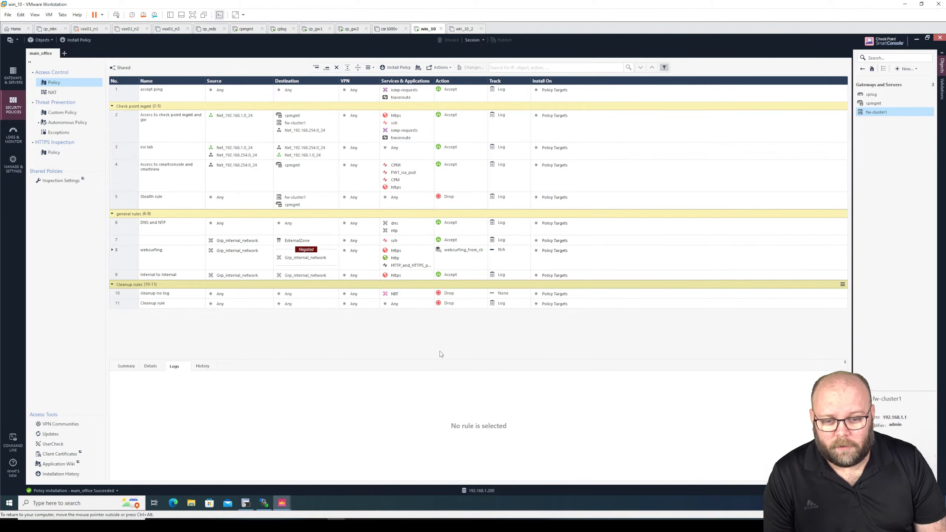
mouse_move(395, 307)
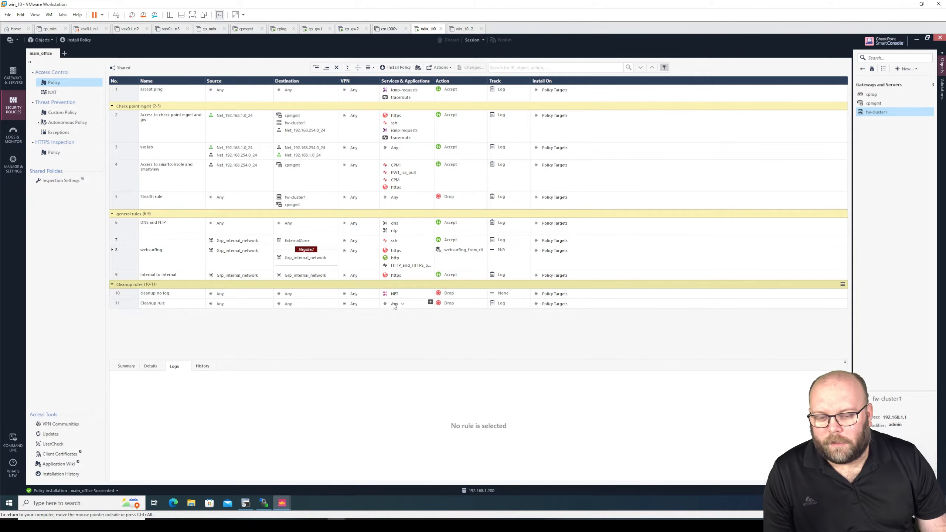
right_click(159, 81)
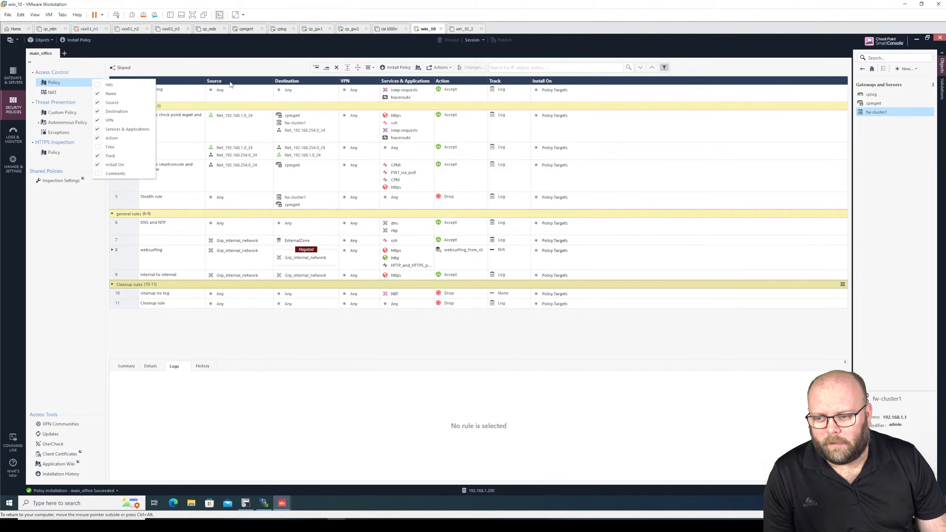
click(228, 83)
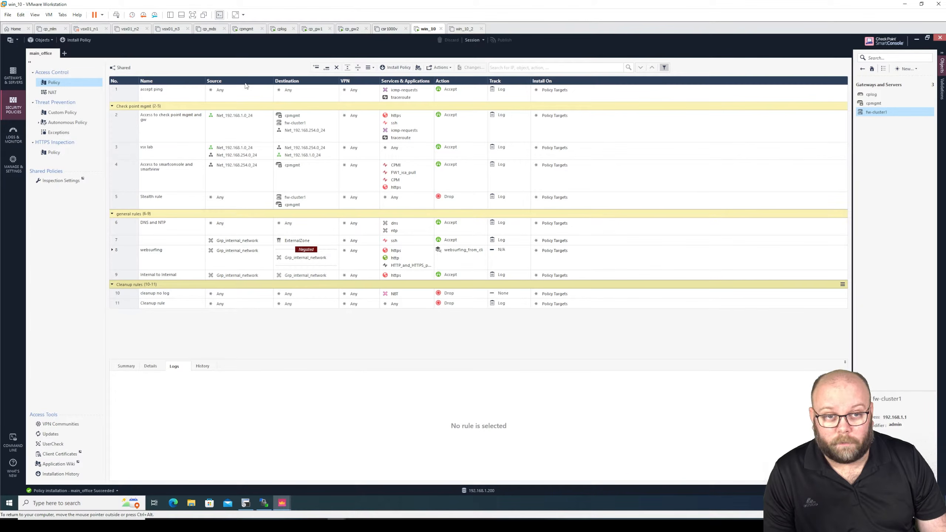
right_click(189, 84)
click(183, 86)
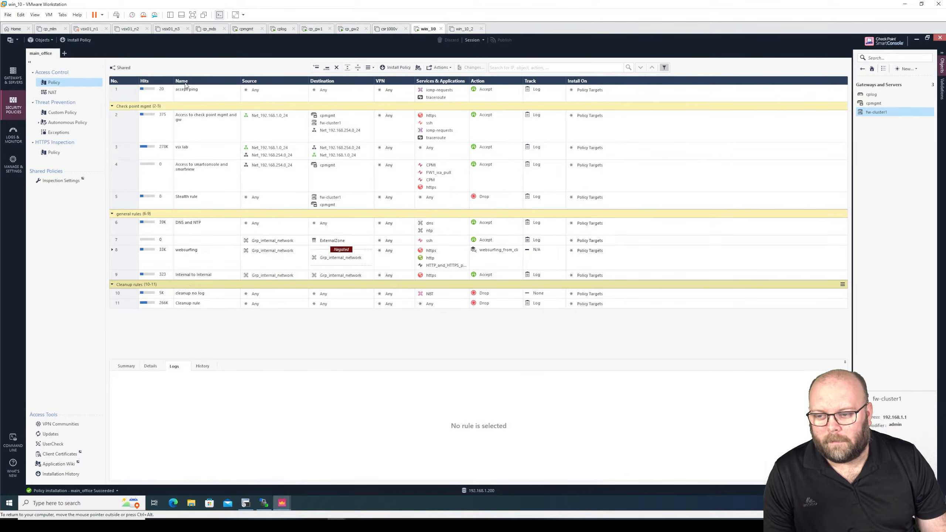
right_click(201, 81)
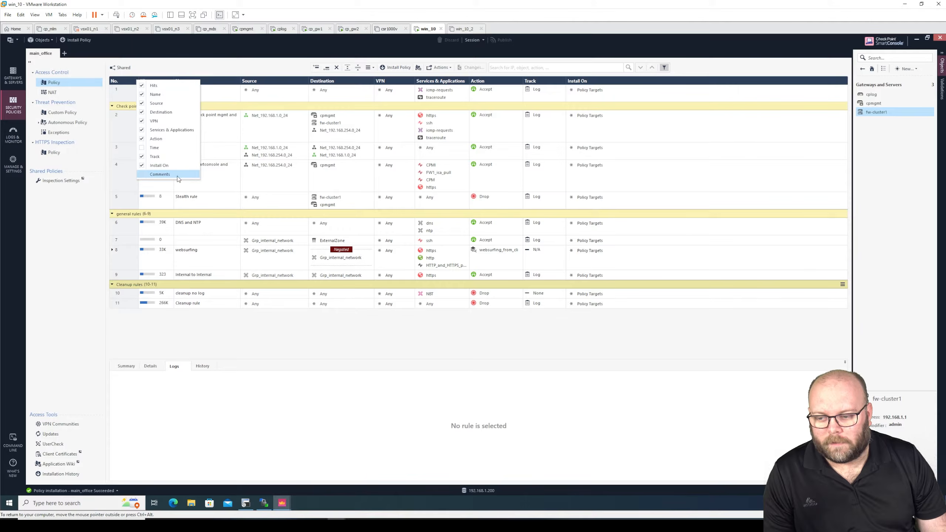
click(179, 174)
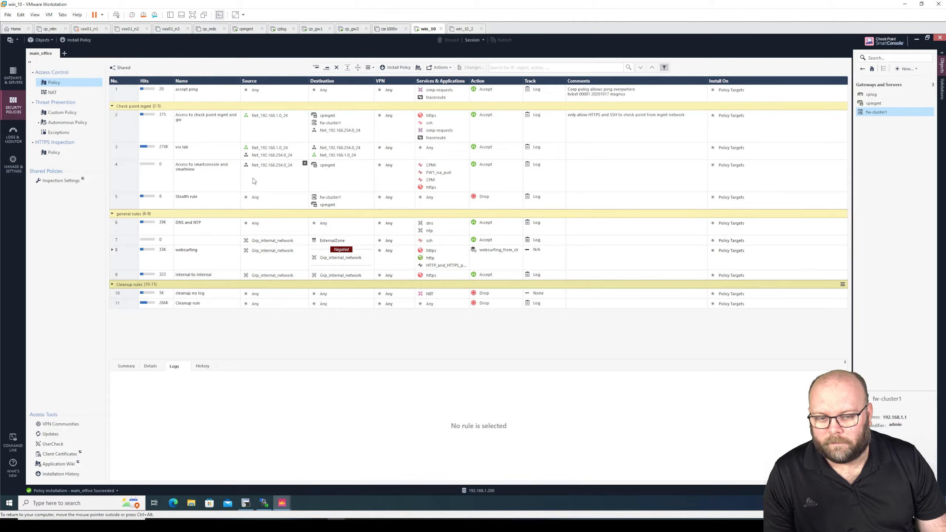
right_click(219, 81)
click(228, 82)
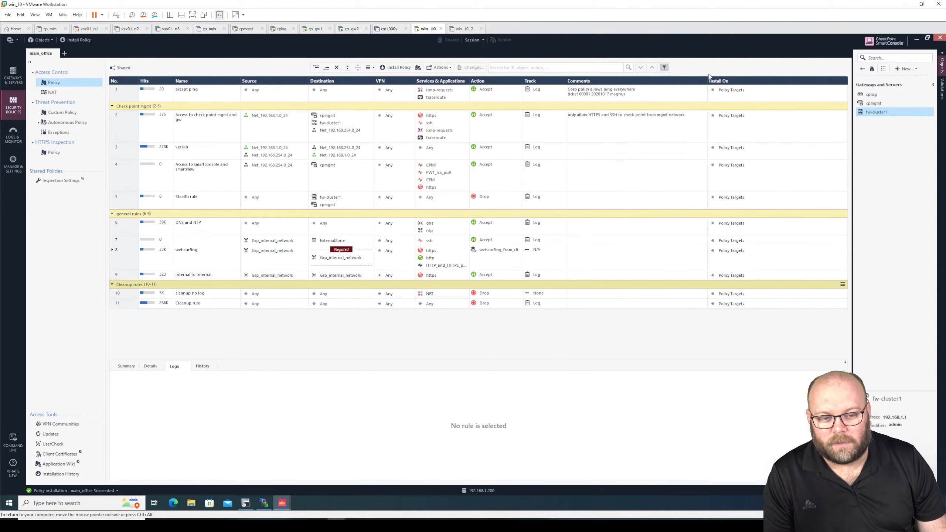
right_click(635, 81)
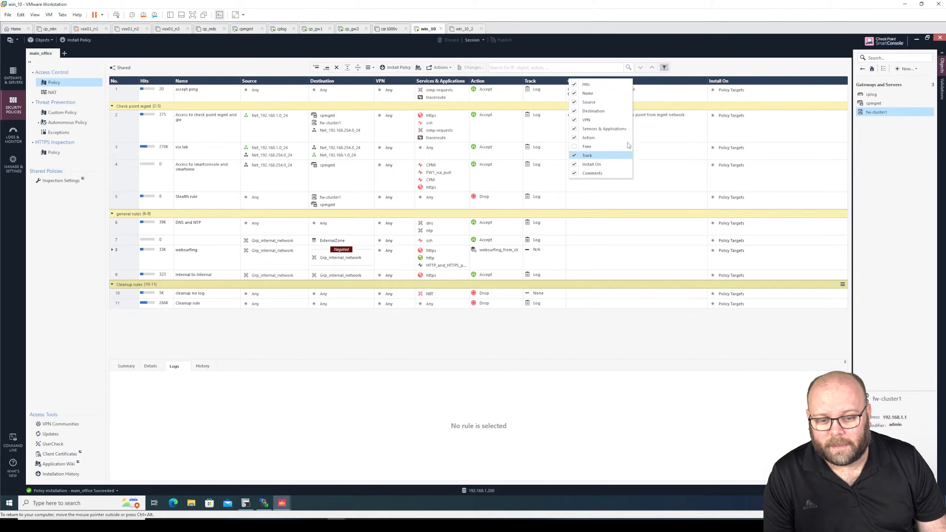
click(670, 81)
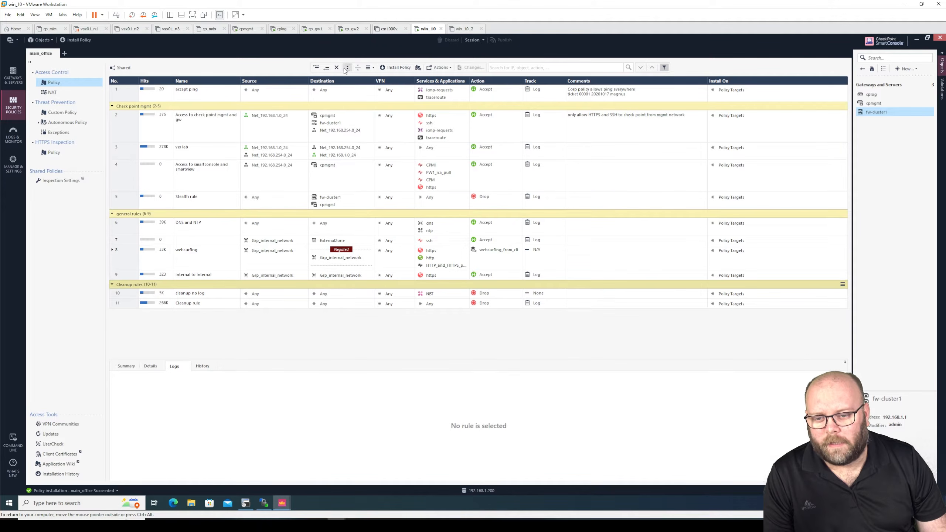
Step: Collapse all rule sections, then switch to the Corporate_Policy window
click(358, 67)
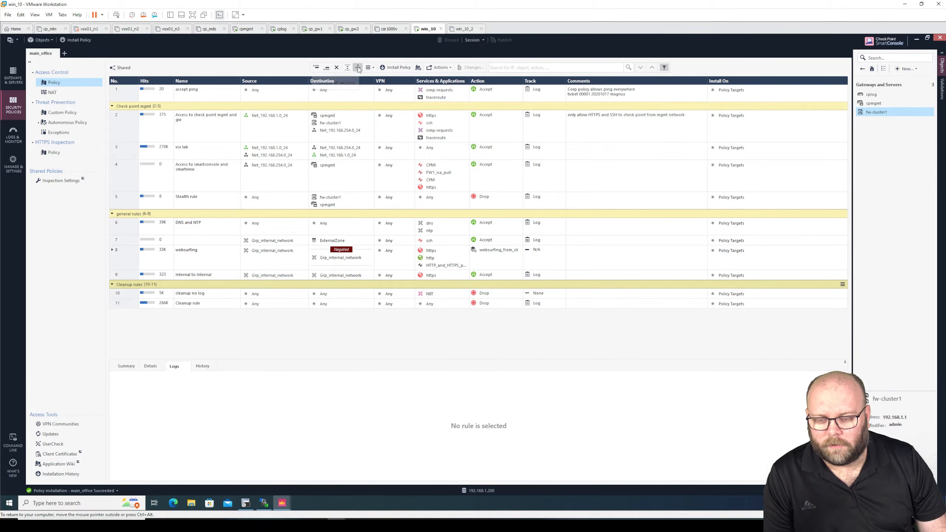
click(347, 68)
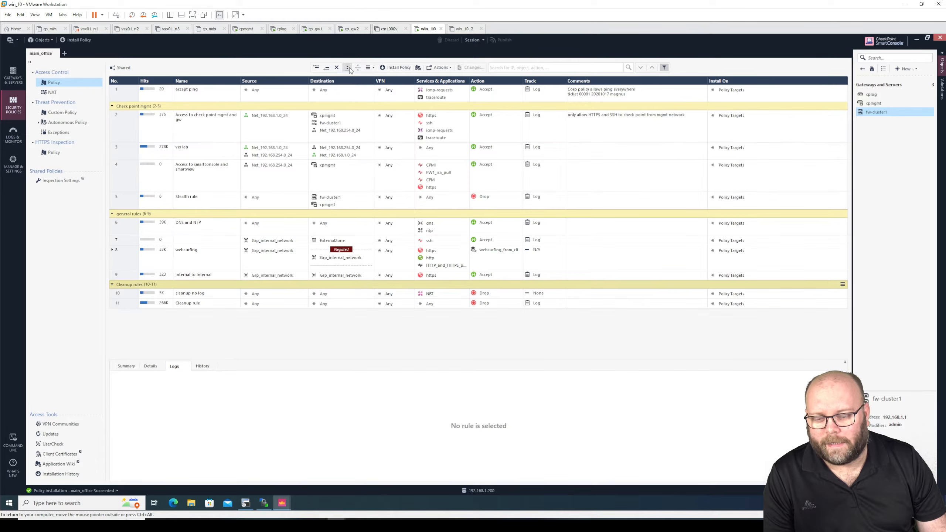
click(357, 69)
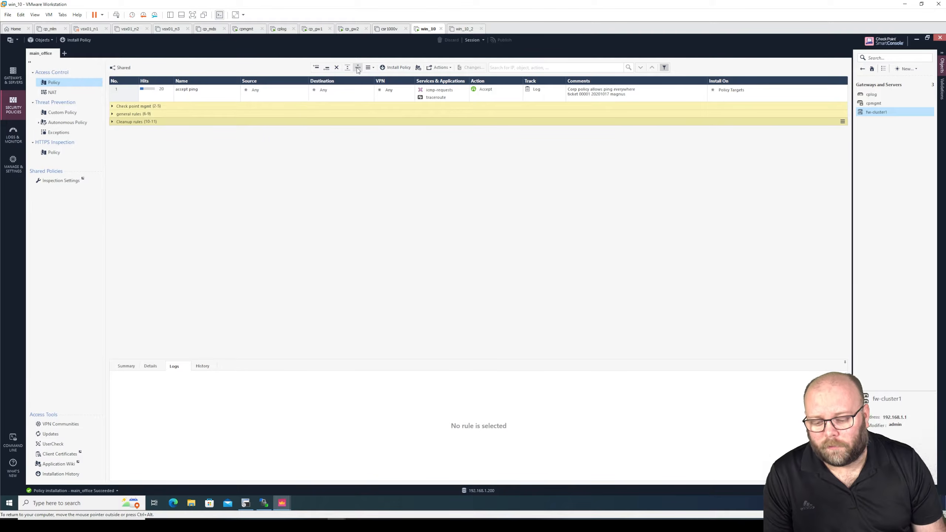
mouse_move(282, 502)
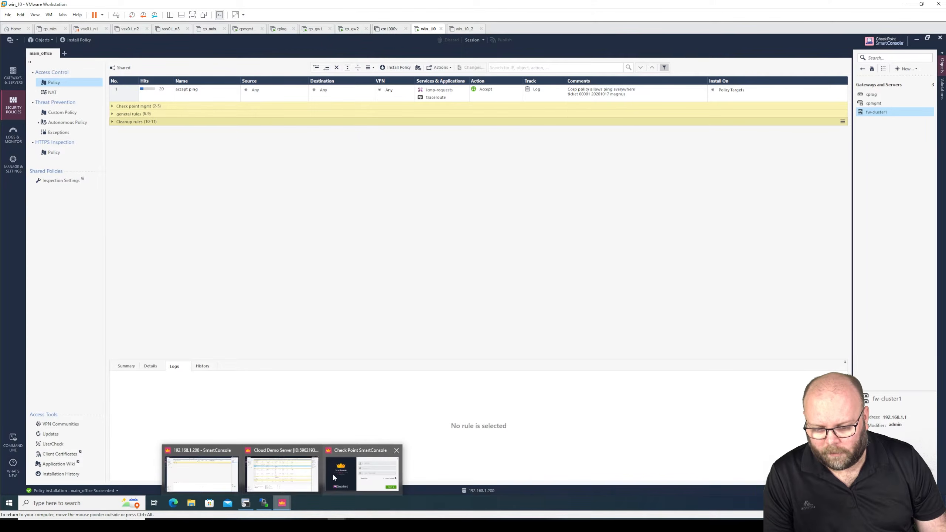
click(282, 473)
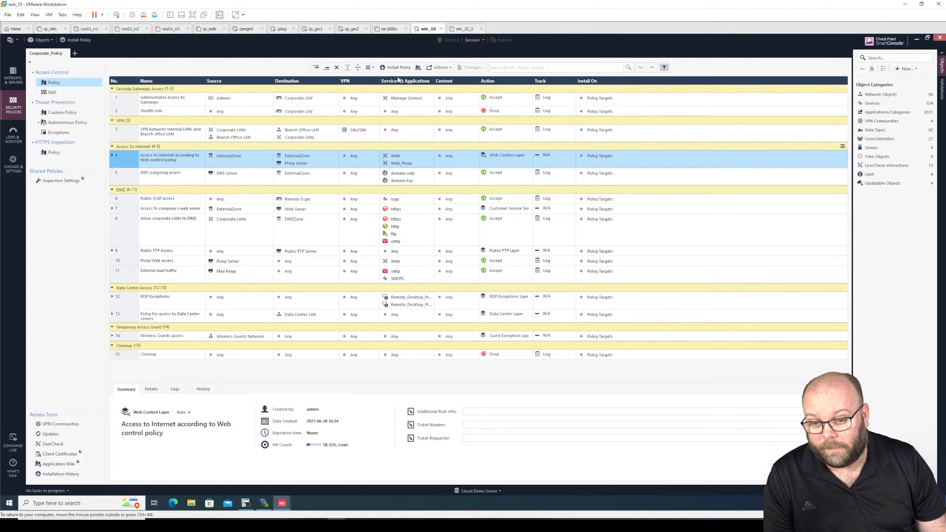
Step: Collapse all rule sections in the main_office rulebase
click(358, 68)
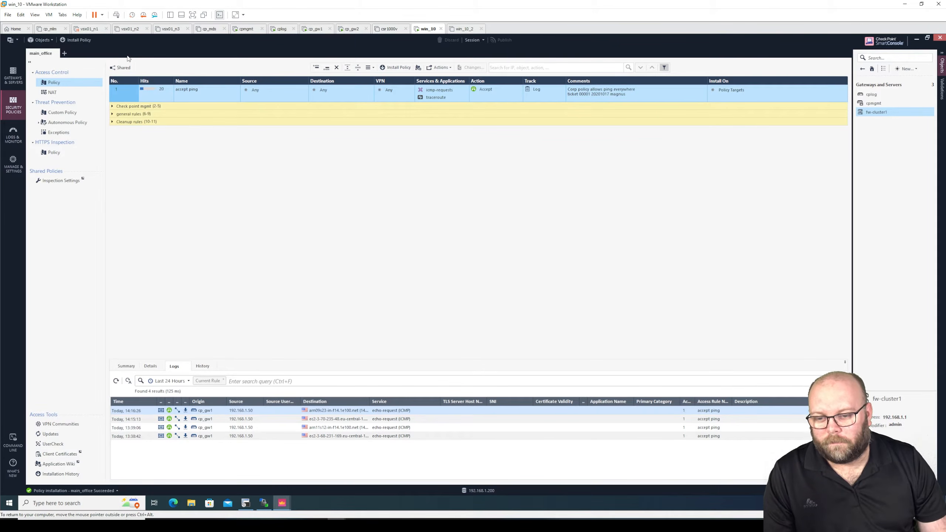
Step: Expand all sections, check the logs of rule 8's allow streaming media sub-rule, then show the accept ping logs
click(347, 68)
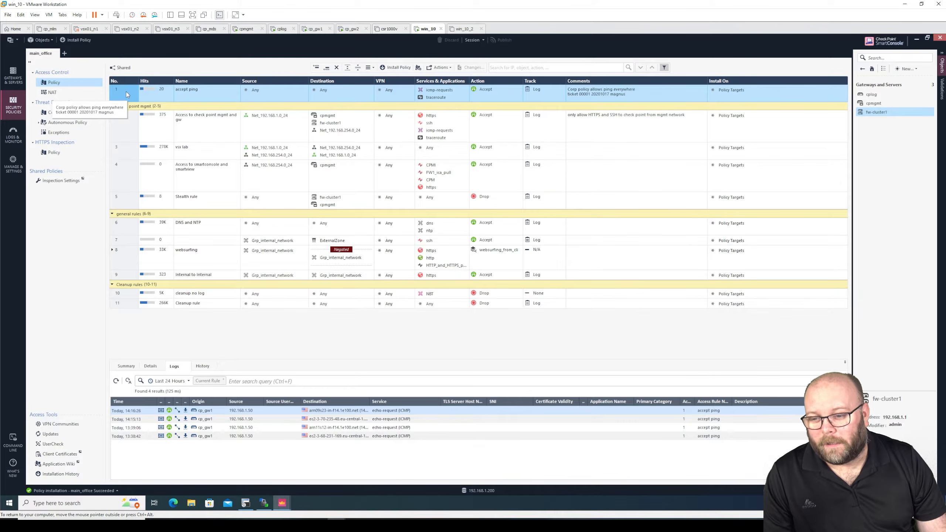
click(112, 251)
click(130, 280)
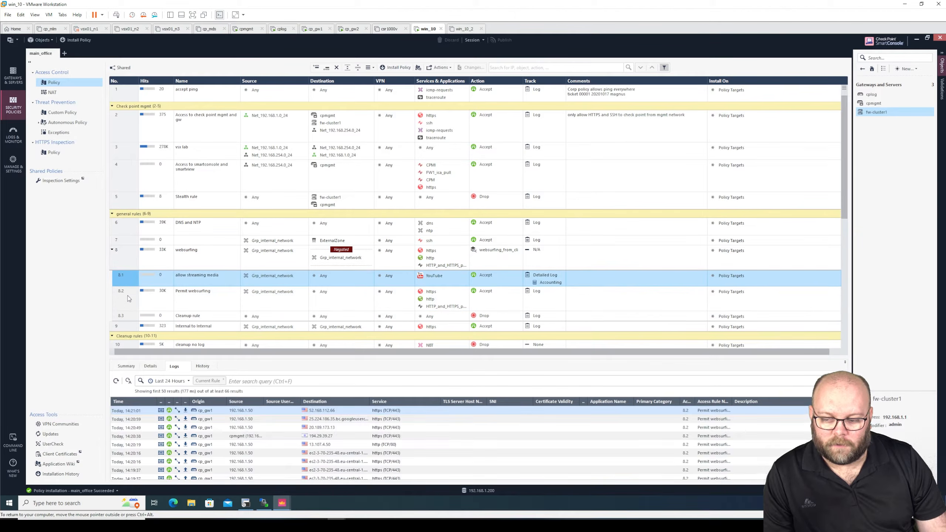
click(130, 283)
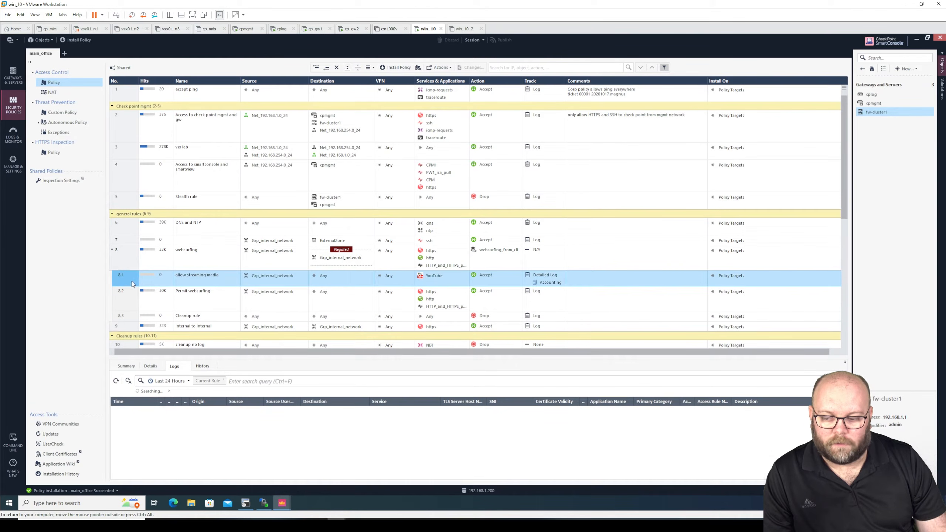
click(111, 250)
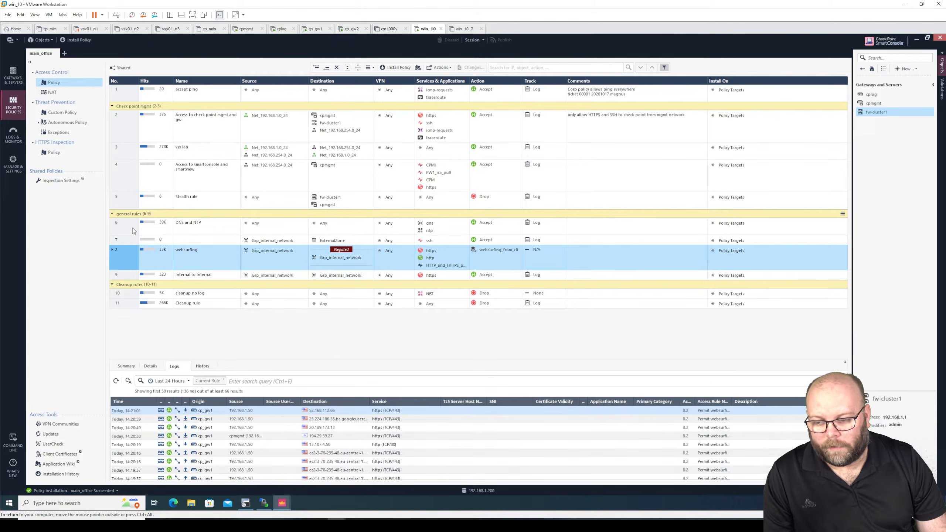
click(132, 98)
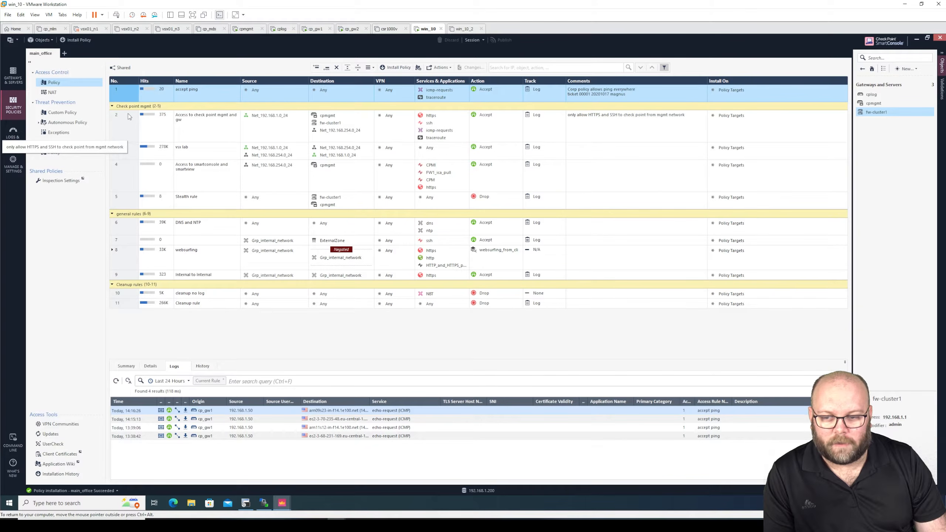
Step: Inspect rule 1's Source, Destination and Services cells, then add a new rule below it
click(256, 95)
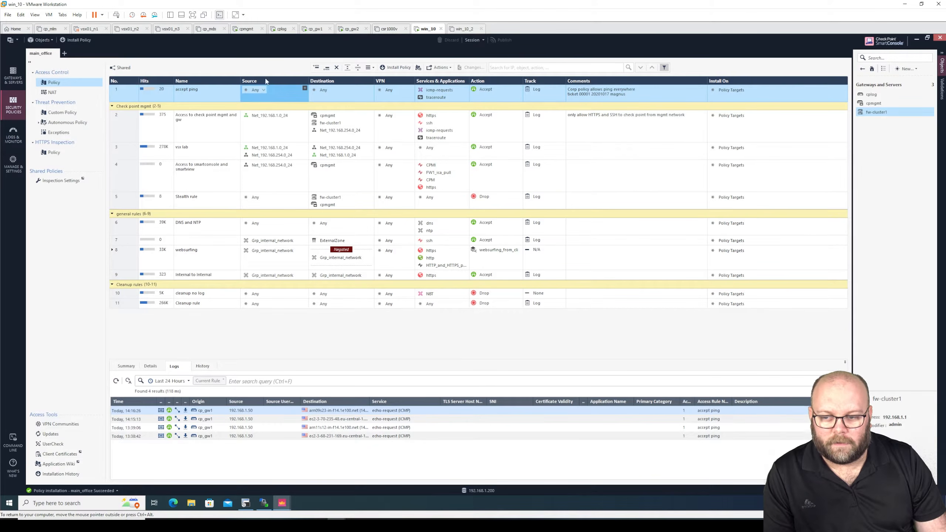
click(336, 92)
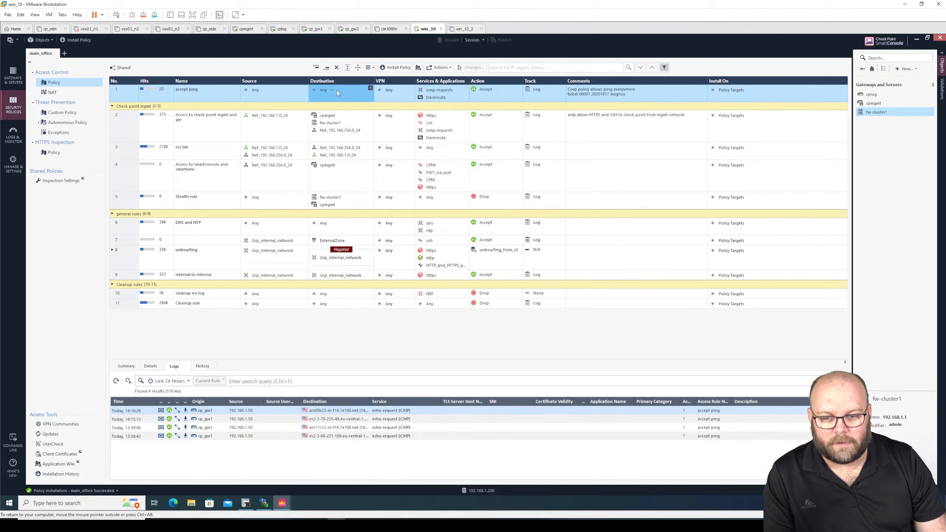
click(447, 92)
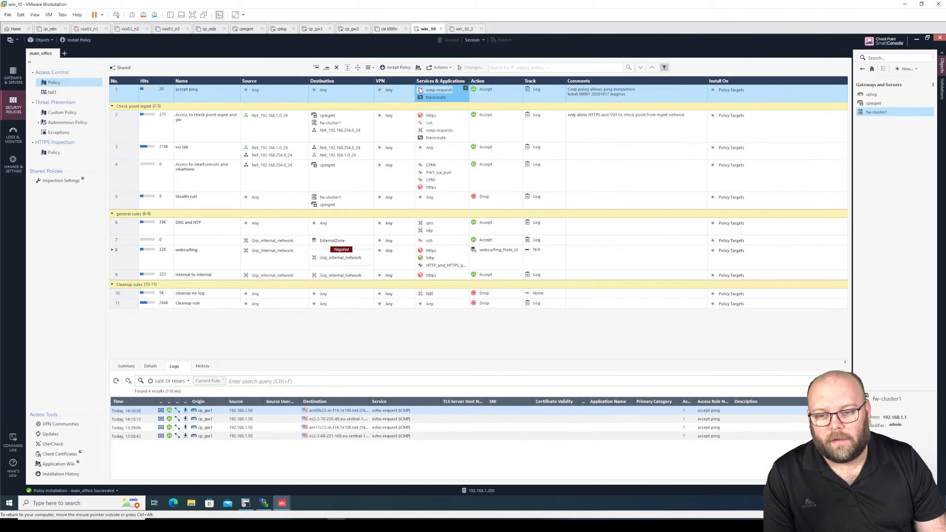
mouse_move(422, 89)
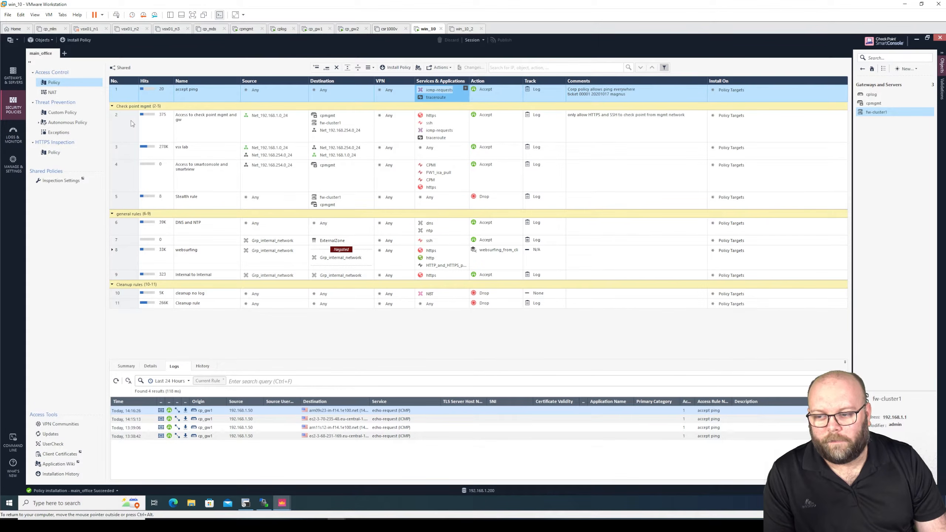
right_click(125, 97)
click(109, 104)
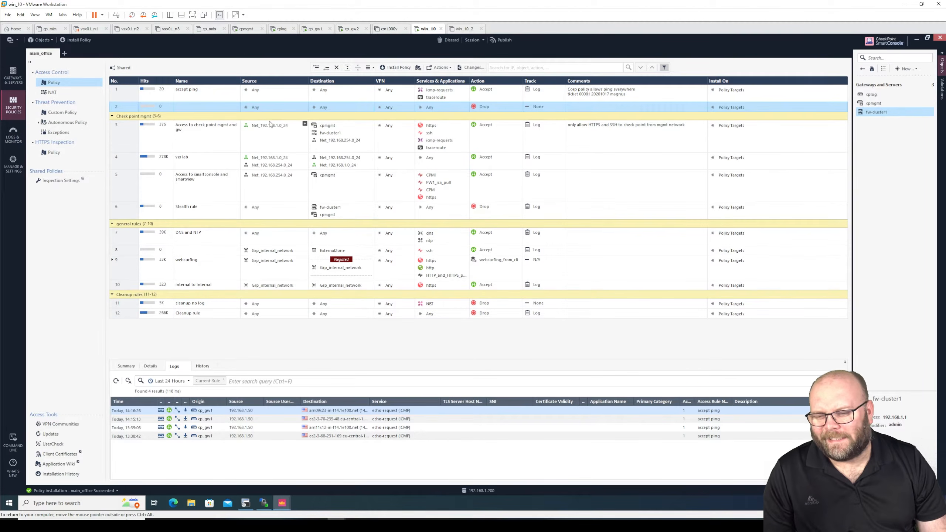
Step: Give the new rule source Net_192.168.1.0_24, destination cpmgmt, icmp-requests and traceroute services, and Log tracking
click(271, 125)
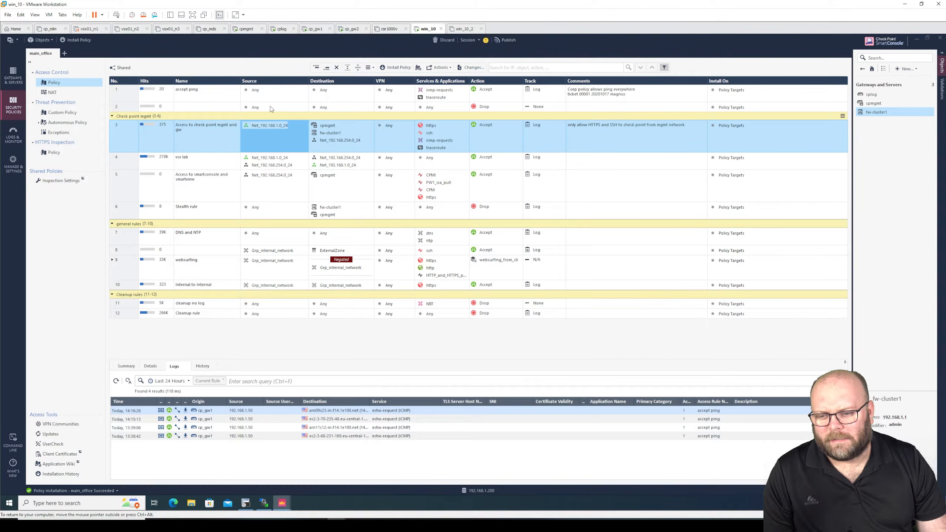
double_click(270, 125)
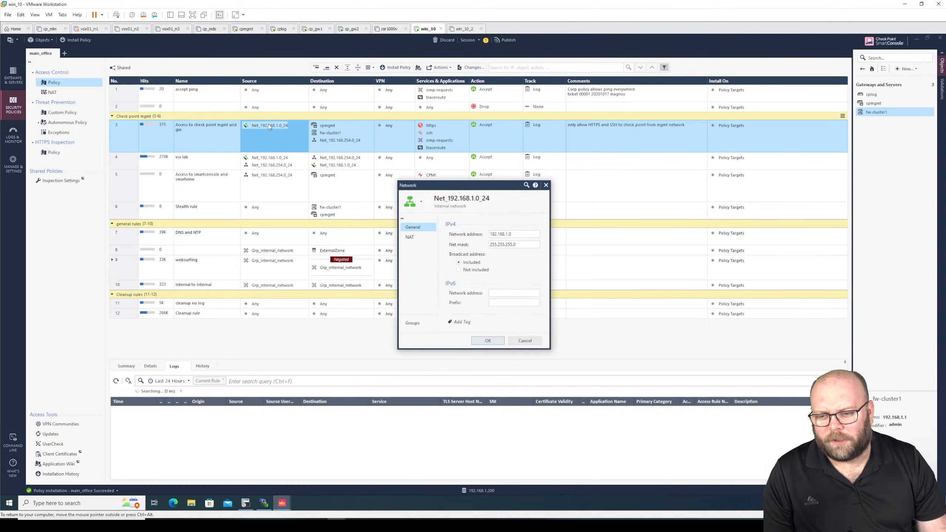
click(524, 341)
drag(277, 127, 279, 109)
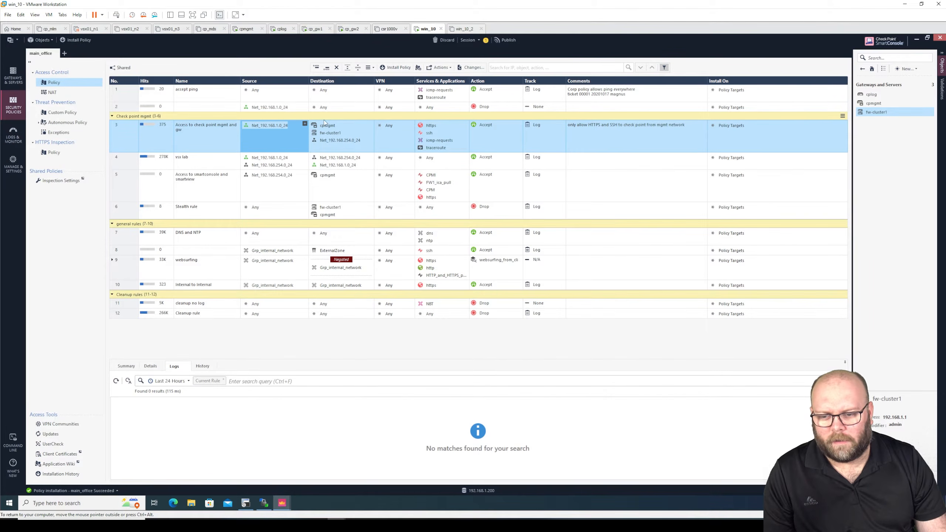
click(331, 125)
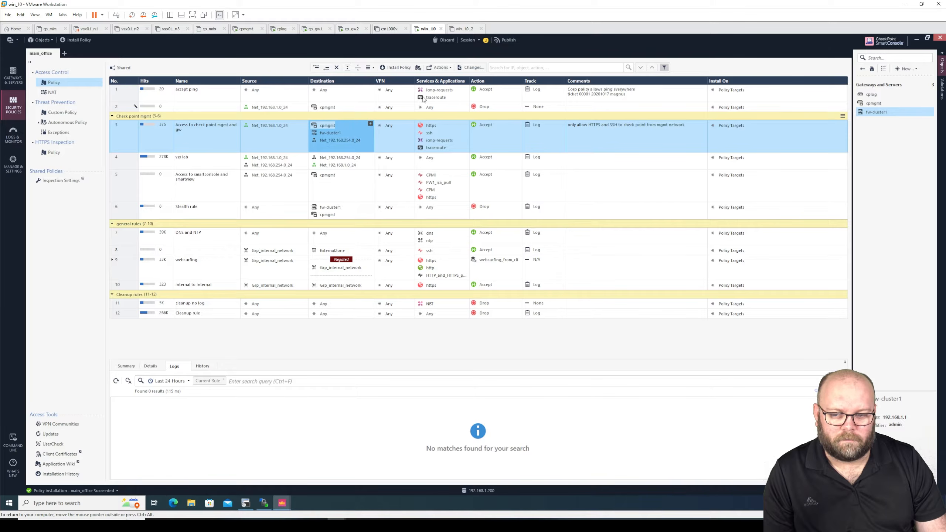
click(543, 107)
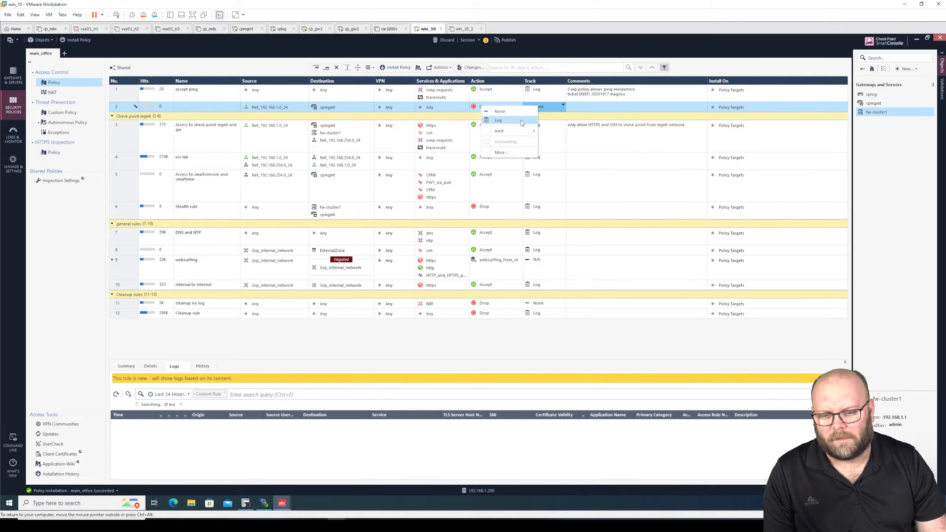
click(499, 120)
click(439, 92)
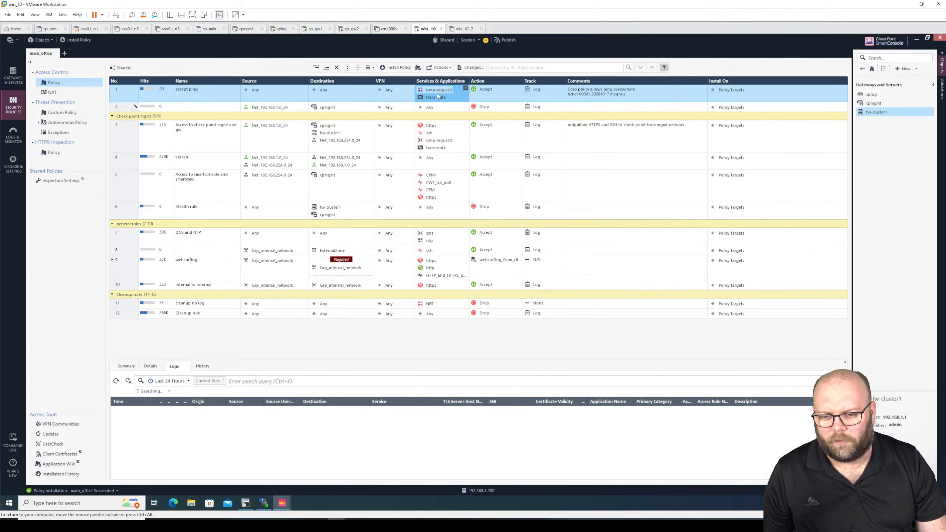
drag(440, 93, 438, 108)
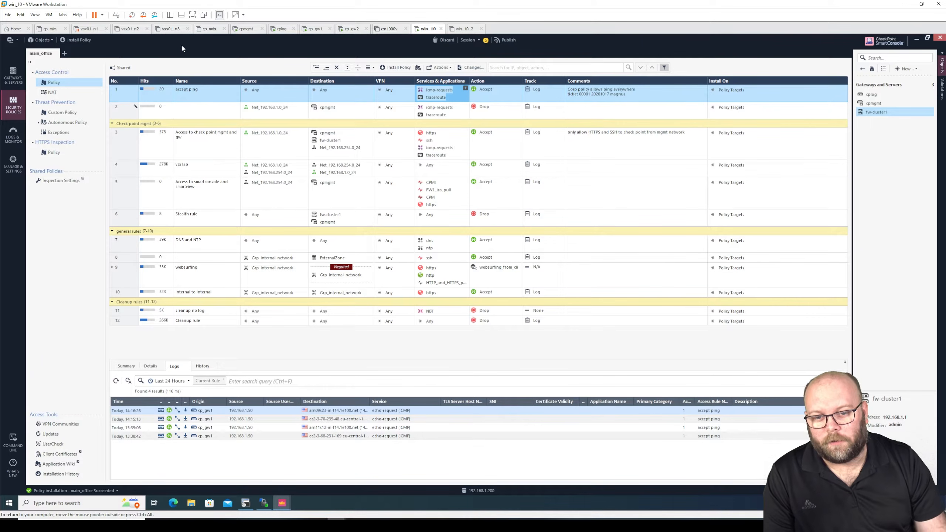
click(161, 113)
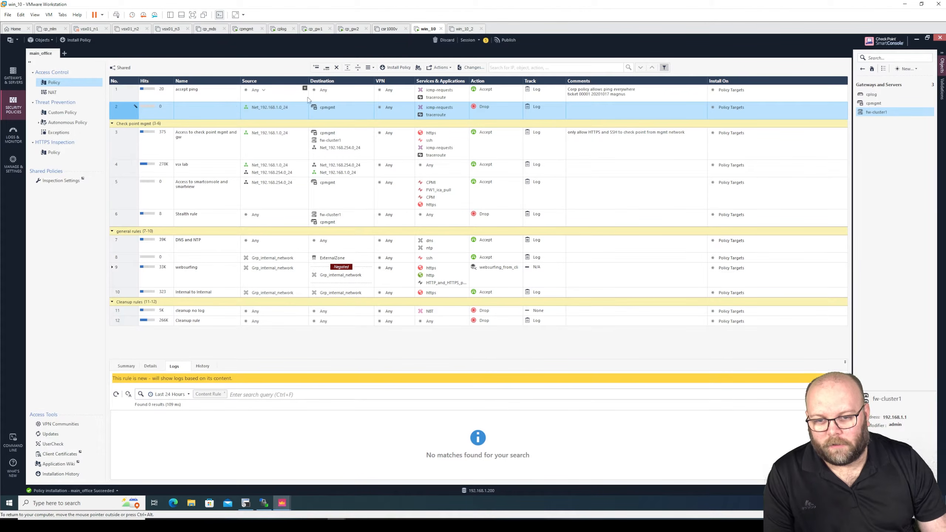
Step: Publish the session changes and run Verify Access Control Policy on main_office, then review the task results
click(507, 40)
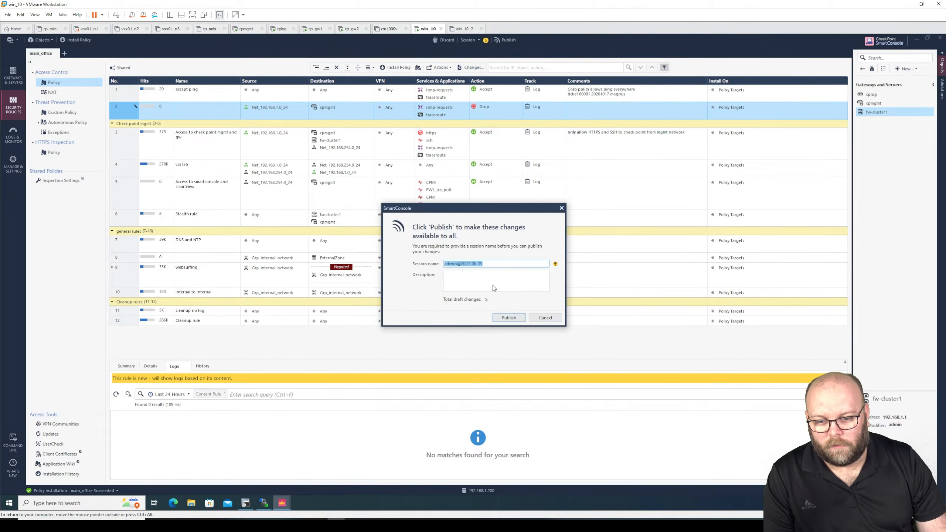
click(515, 319)
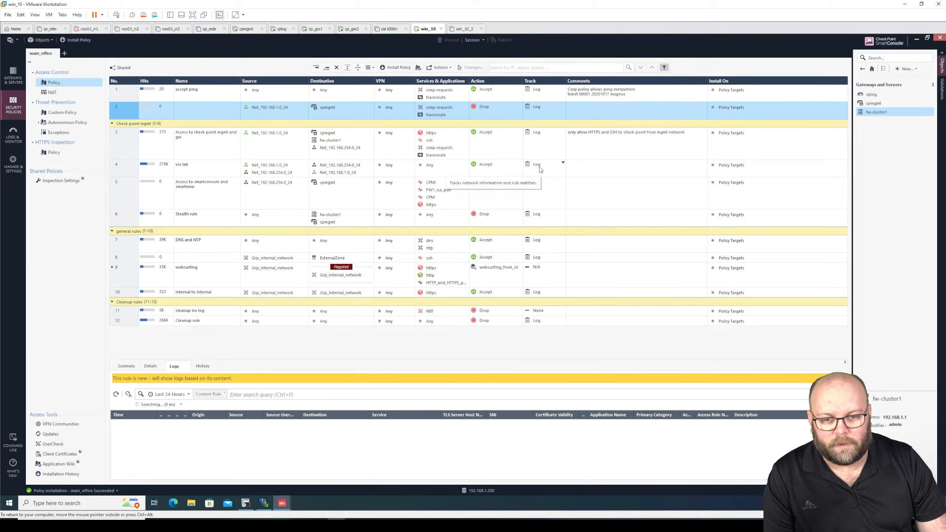
click(15, 40)
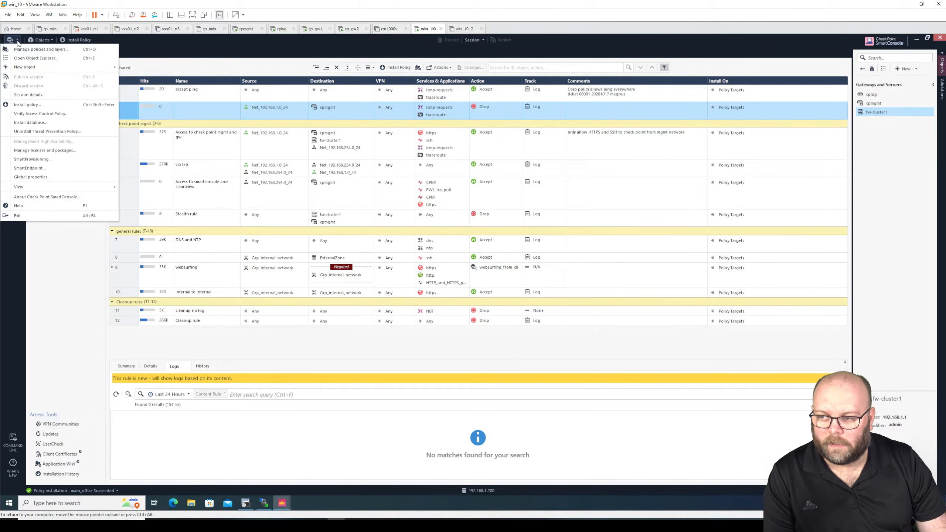
click(27, 114)
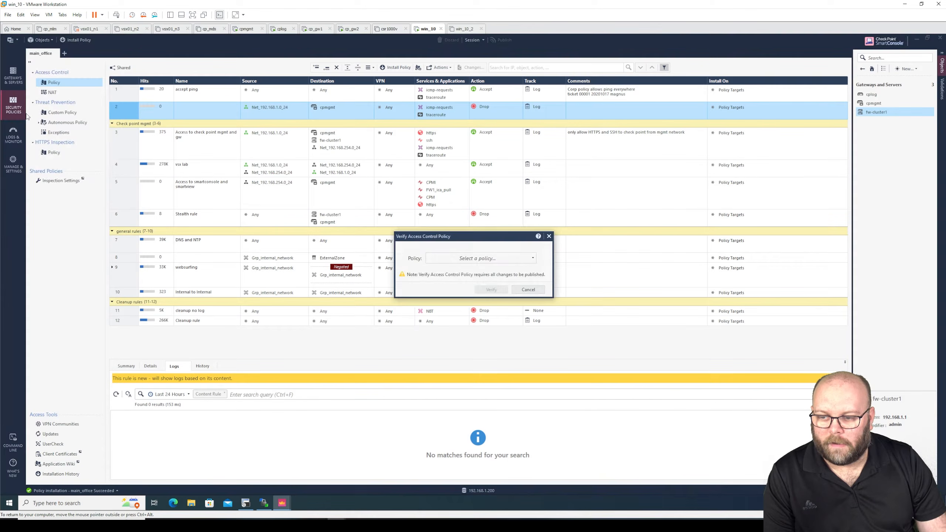
click(449, 257)
click(456, 281)
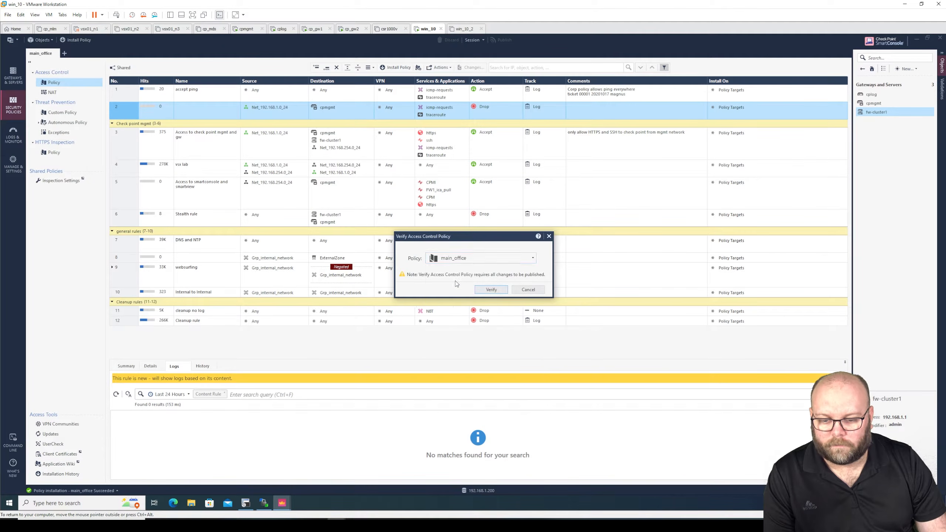
click(490, 290)
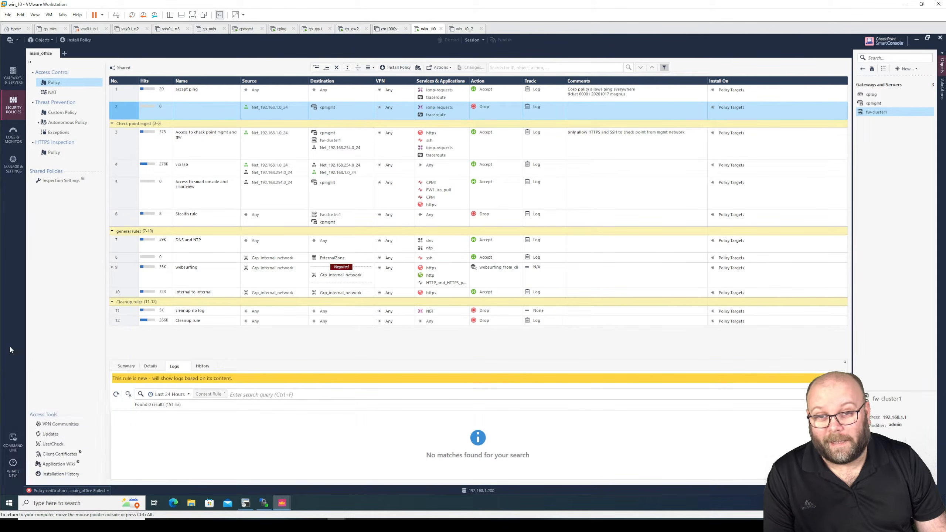
click(108, 491)
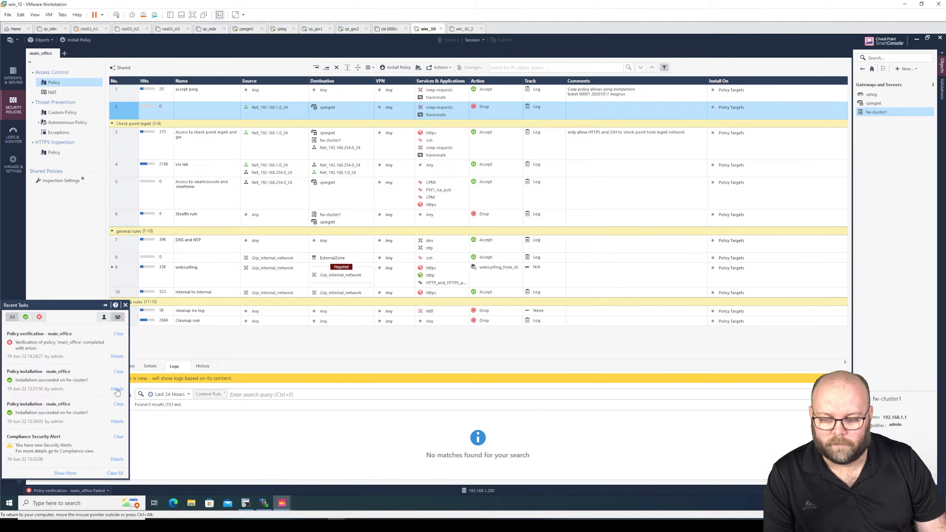
click(117, 357)
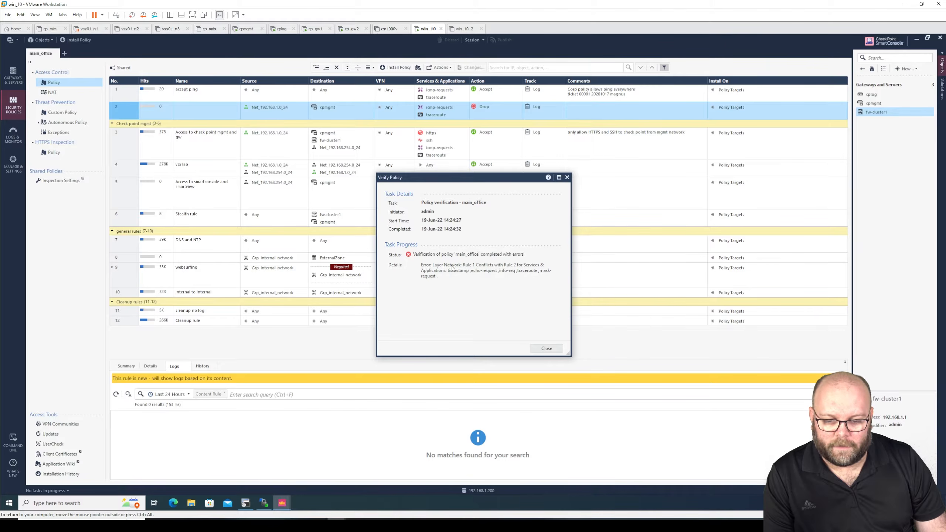
click(567, 178)
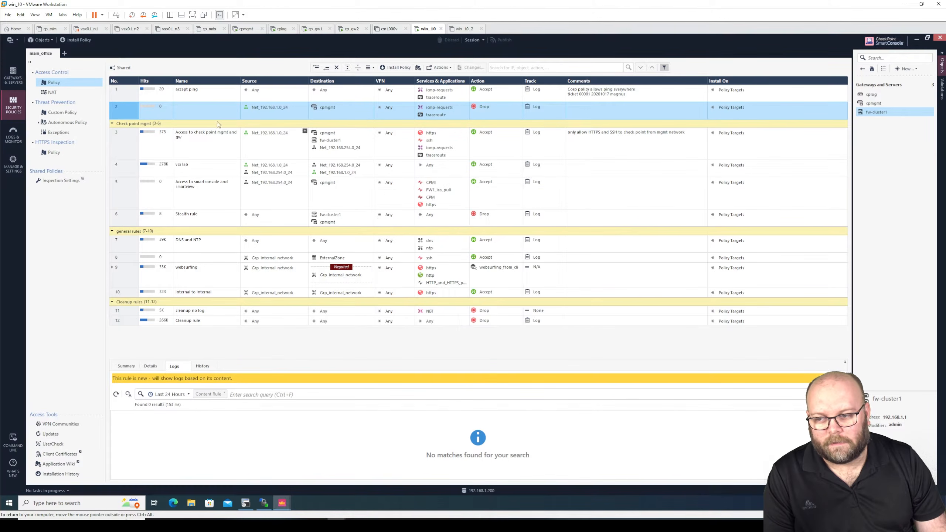
Step: Delete the unnamed drop rule 2 from the main_office rulebase, confirming with Yes
click(123, 94)
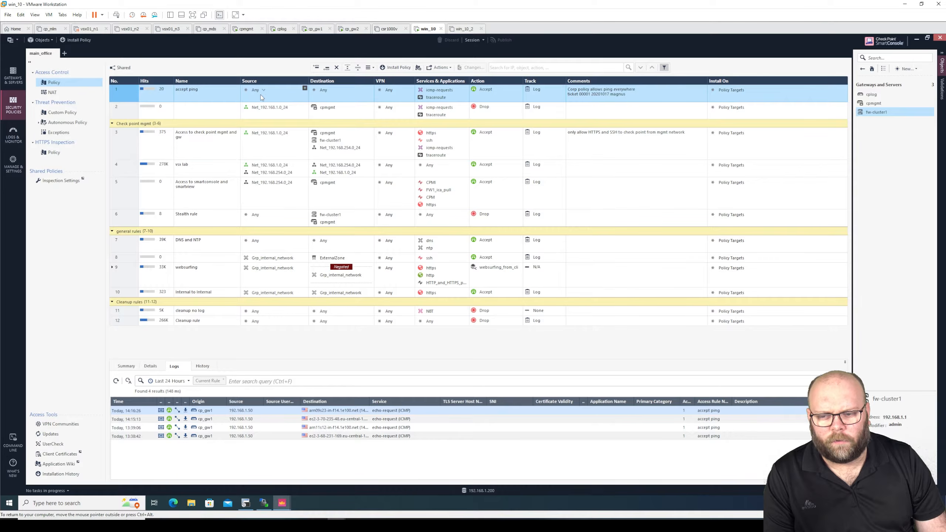
click(233, 114)
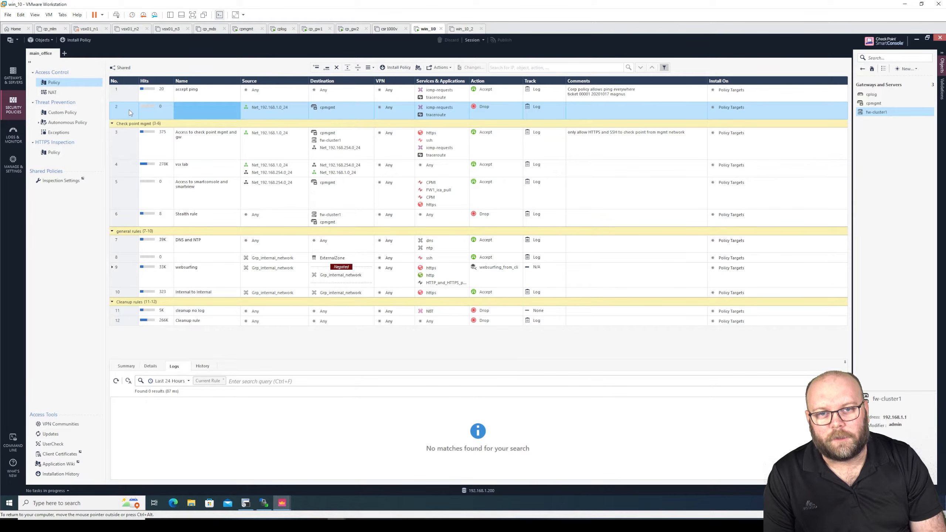
click(133, 109)
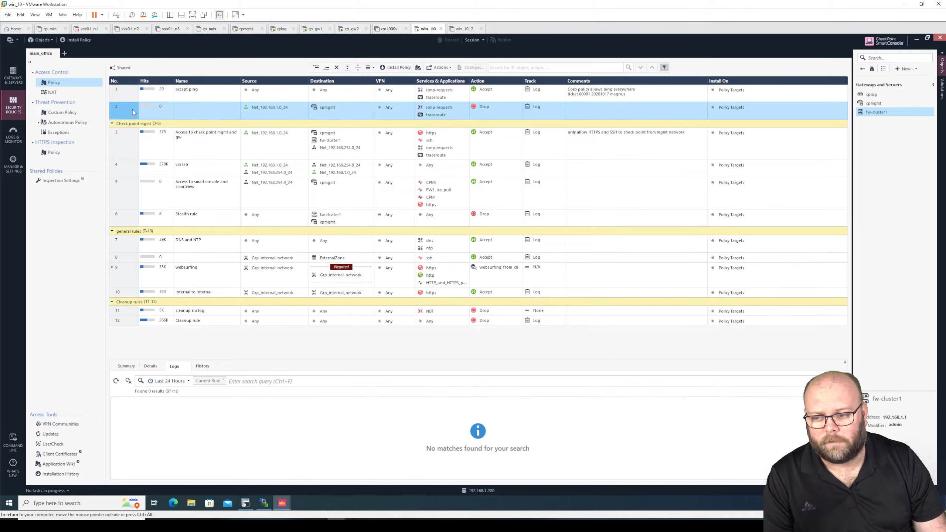
right_click(132, 110)
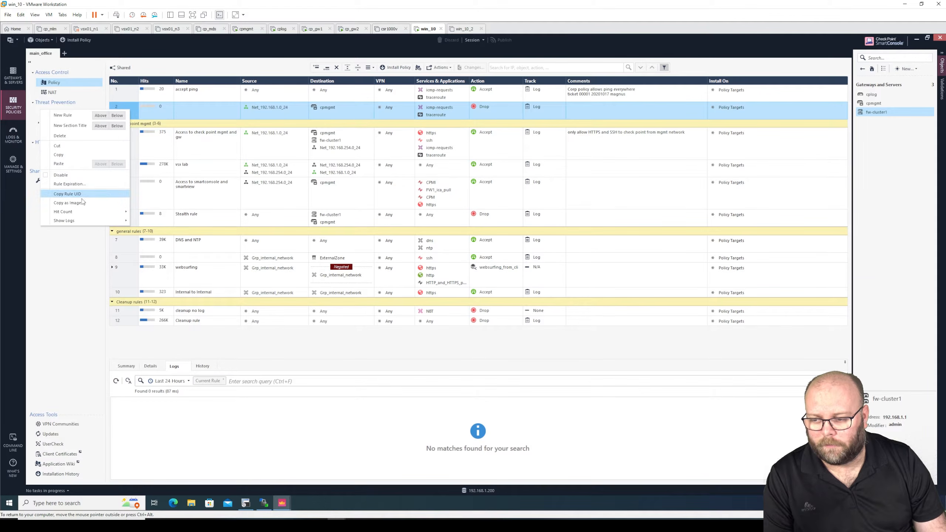
click(72, 136)
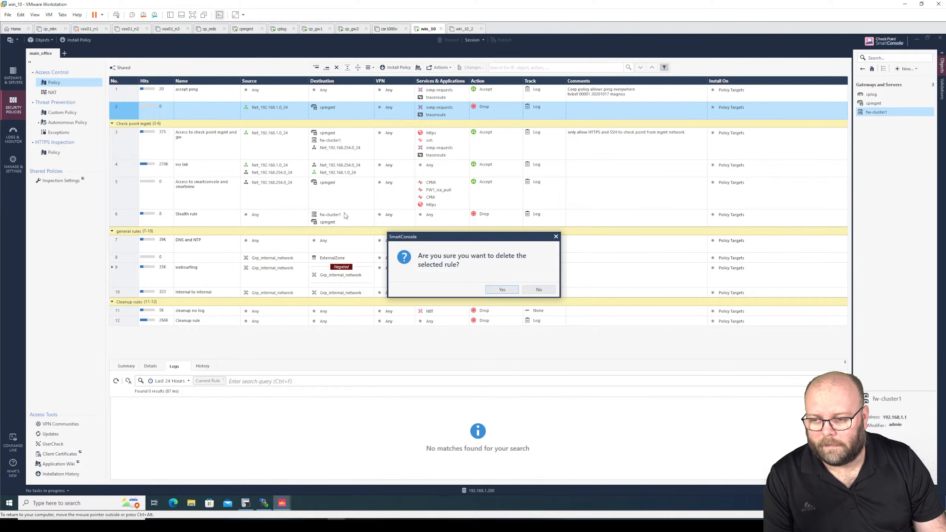
click(492, 289)
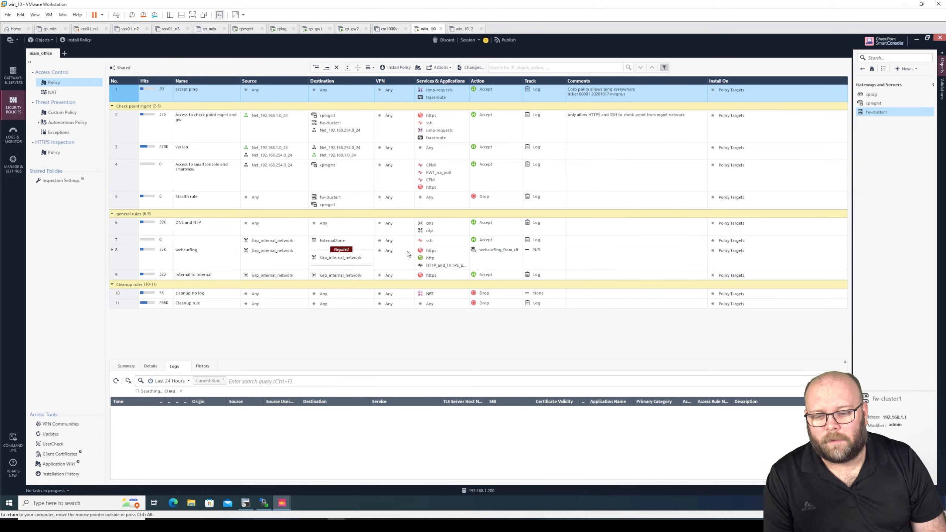
click(112, 250)
Step: Select the 8.3 Cleanup rule and lower the Logs pane splitter to show all rules
click(134, 316)
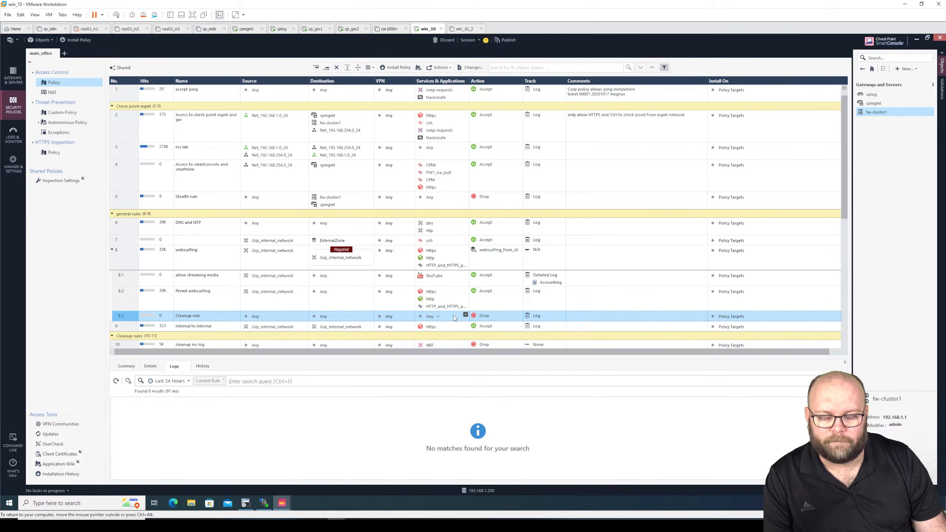
drag(456, 357, 455, 402)
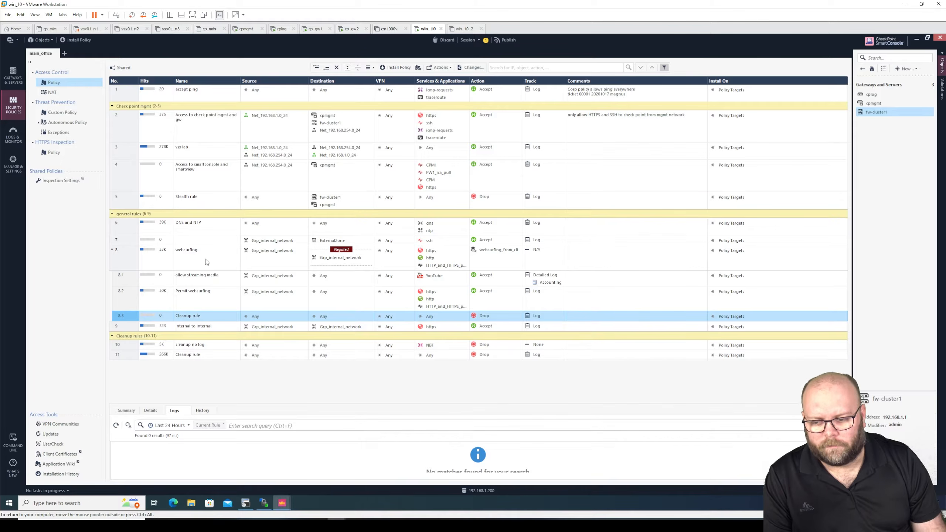
Step: Collapse websurfing rule 8's inline rules, then select rules 2, 1 and back to rule 8
click(113, 253)
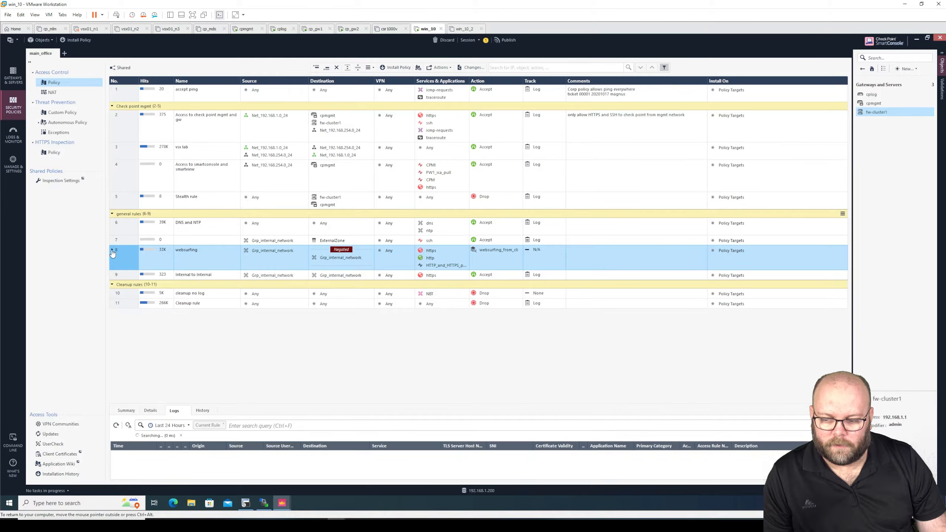
click(112, 253)
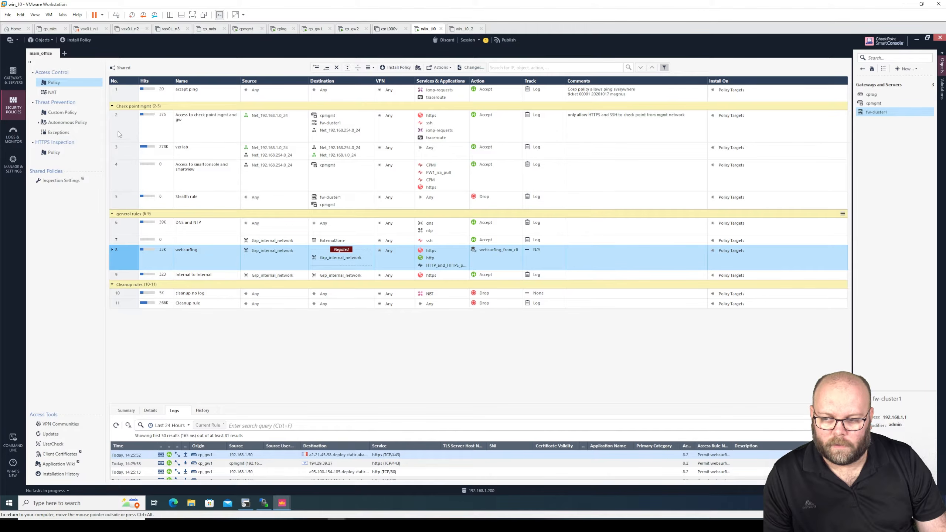
click(119, 133)
click(126, 93)
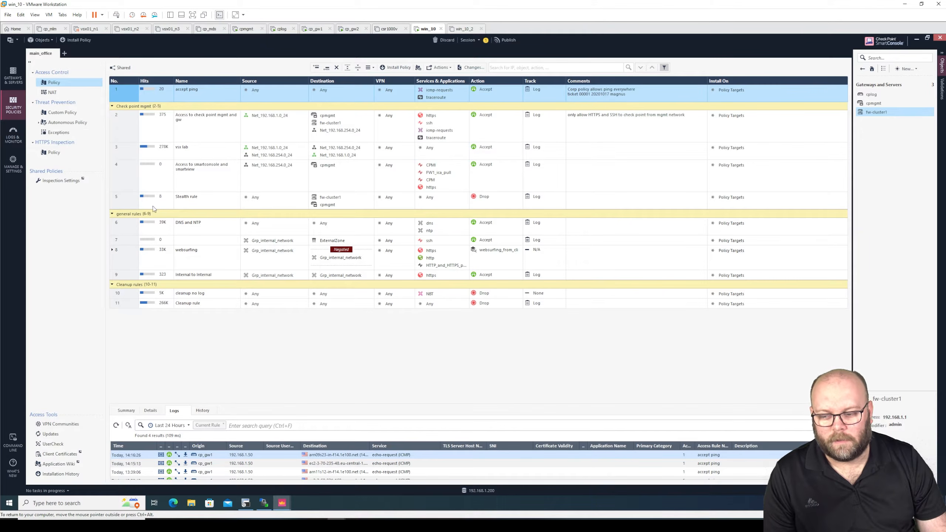
click(121, 254)
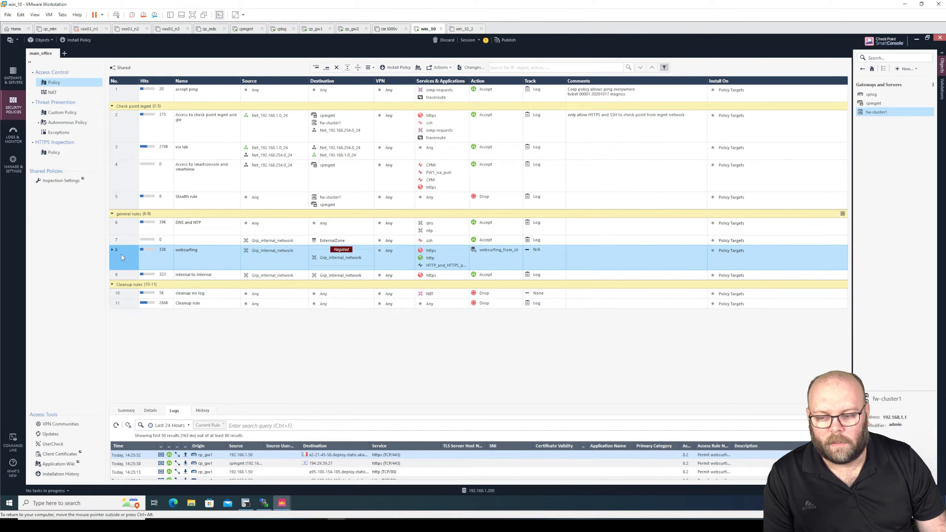
Step: Inspect rule 8's Grp_internal_network source, destination and services, then expand sub-rules 8.1–8.3
mouse_move(254, 255)
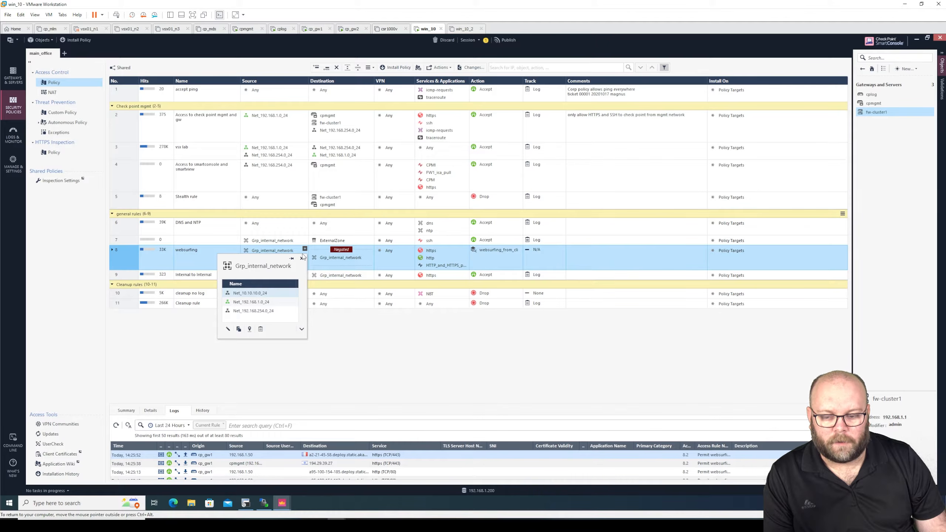
mouse_move(331, 260)
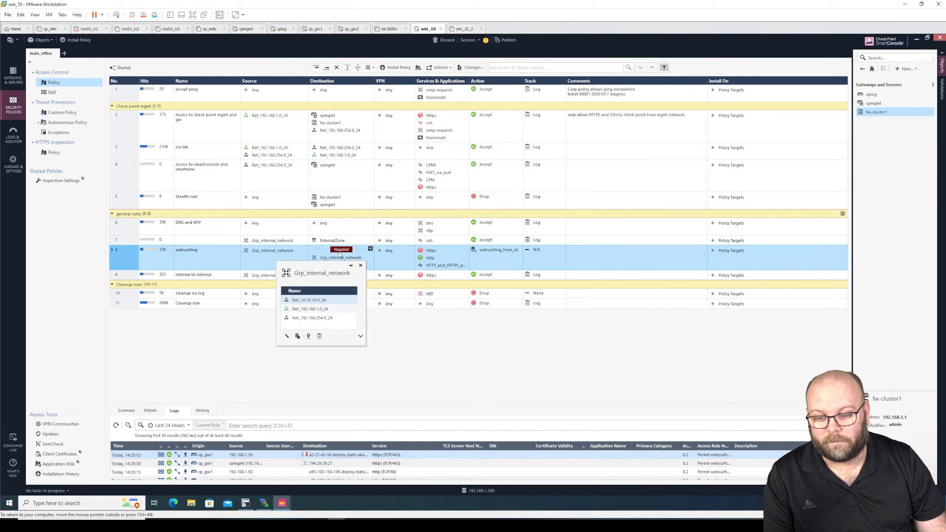
click(337, 256)
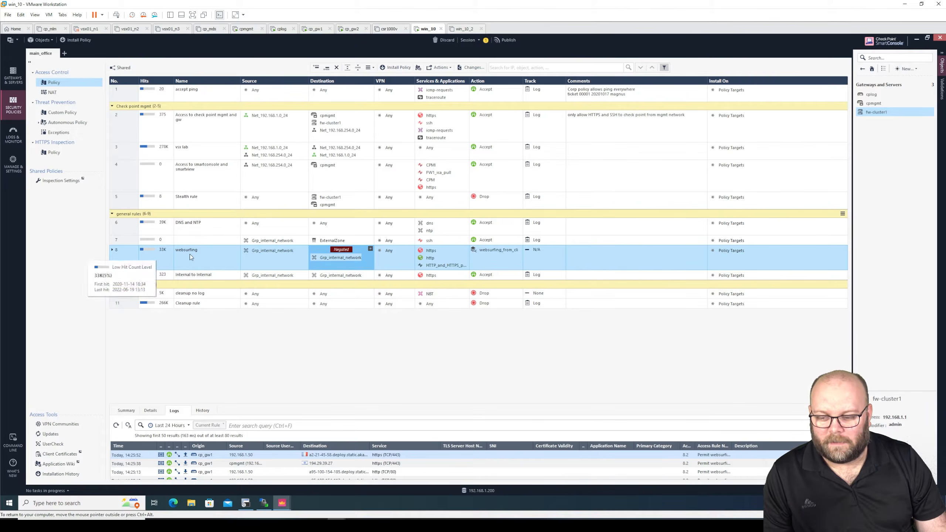
click(253, 254)
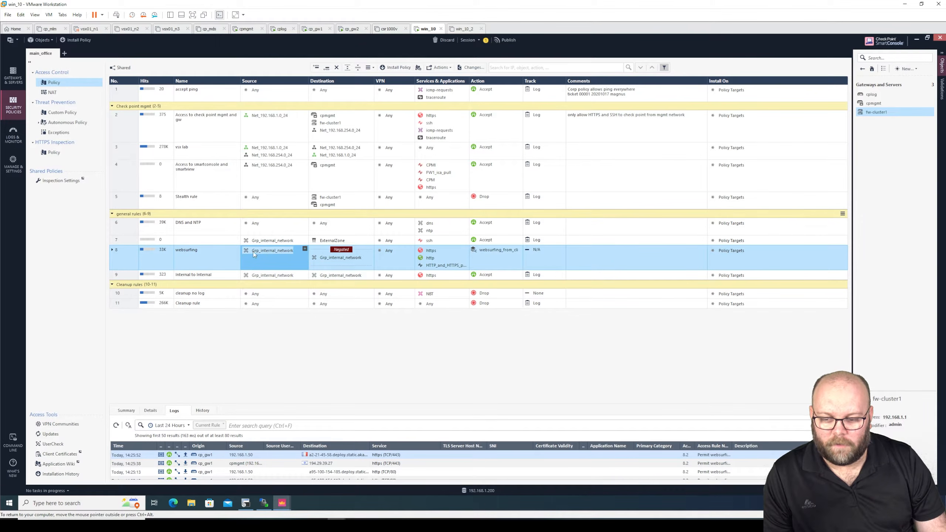
mouse_move(262, 252)
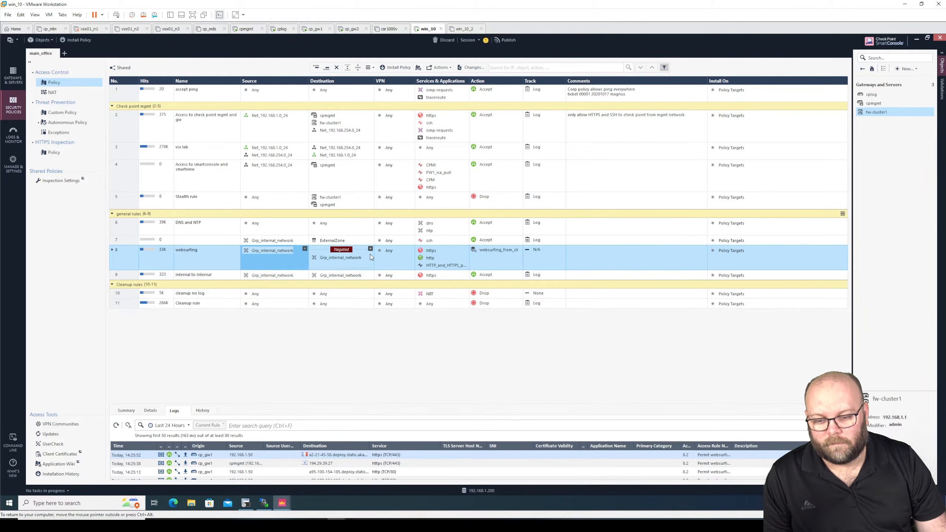
click(430, 258)
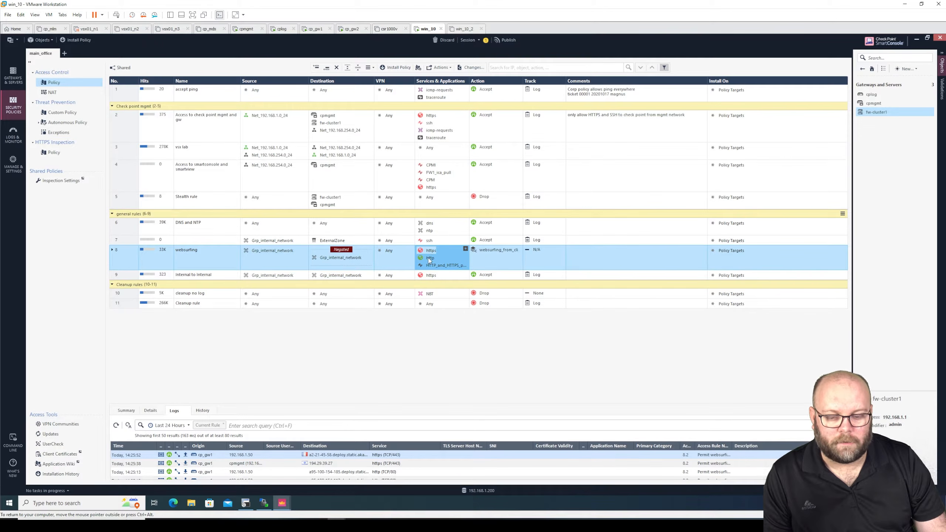
mouse_move(452, 267)
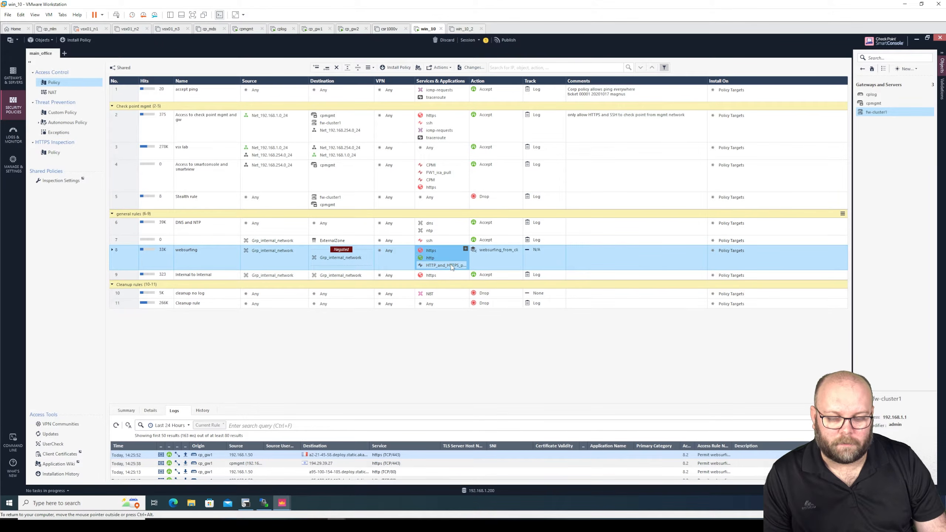
click(112, 251)
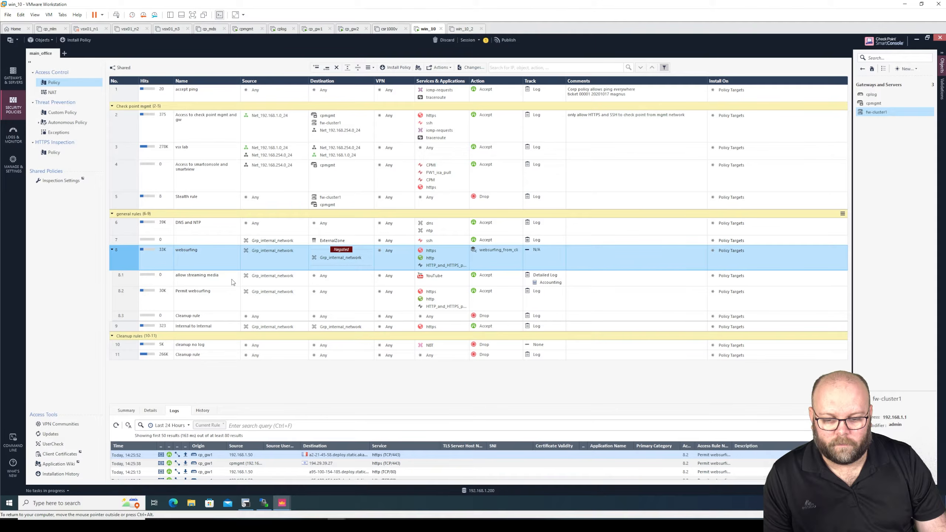
Step: Review logs and cells of sub-rules 8.1 allow streaming media, 8.2 Permit websurfing and 8.3 Cleanup
click(231, 280)
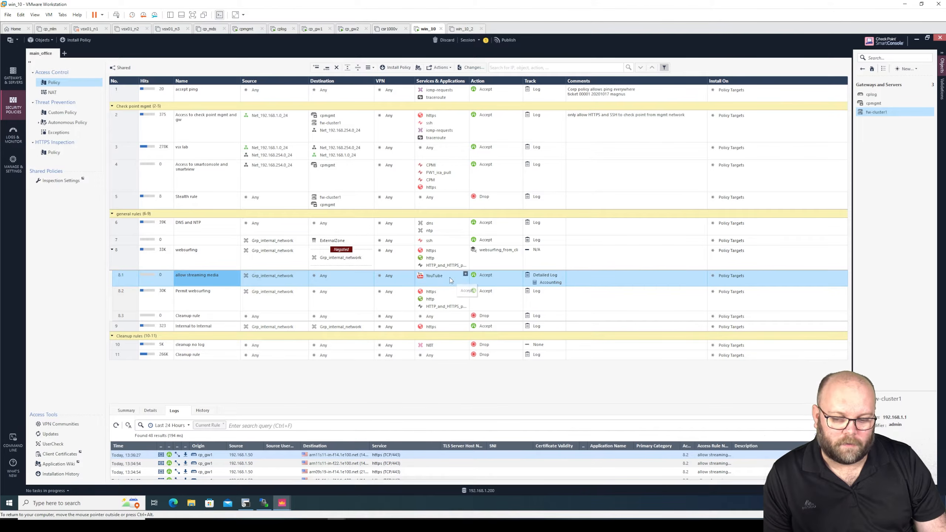
click(290, 303)
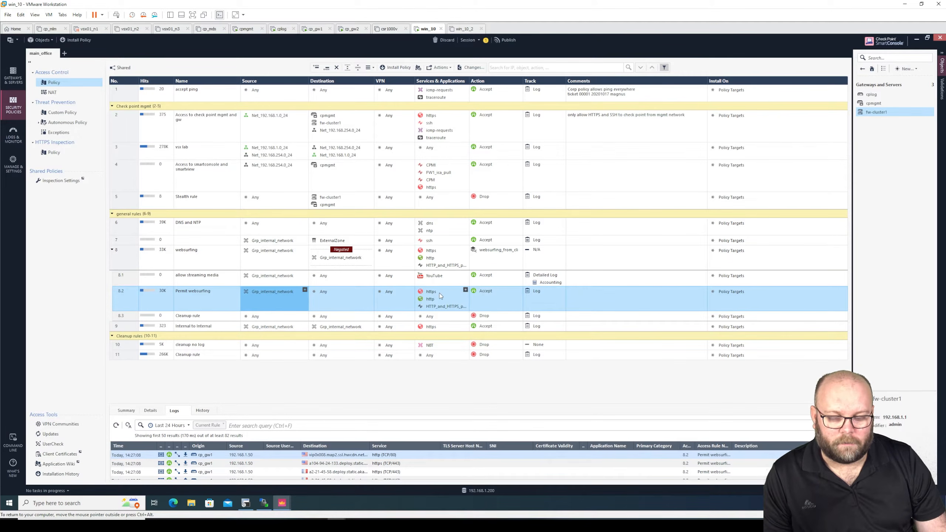
click(323, 291)
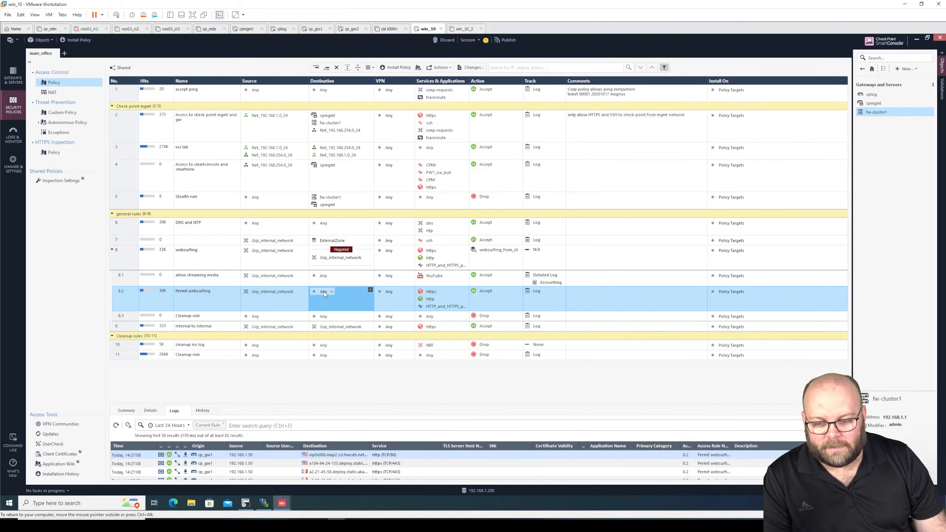
click(335, 259)
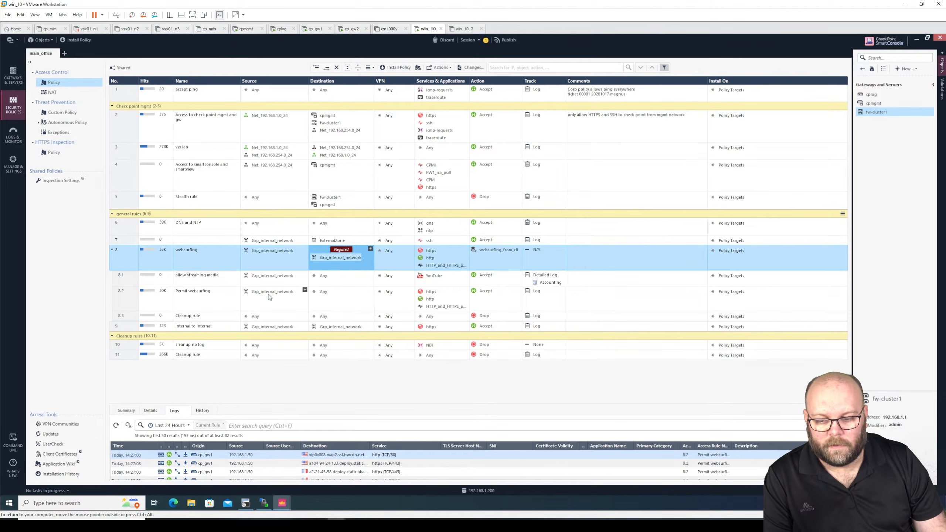
click(256, 318)
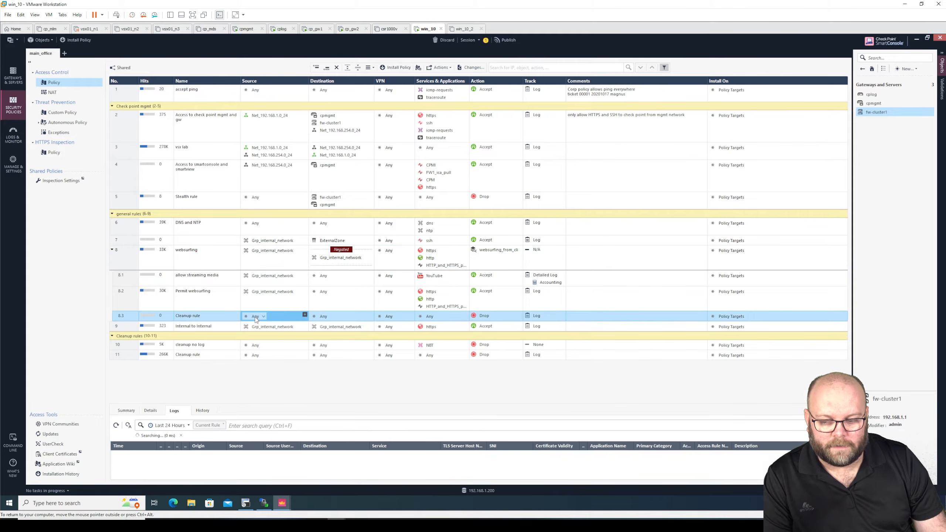
click(267, 262)
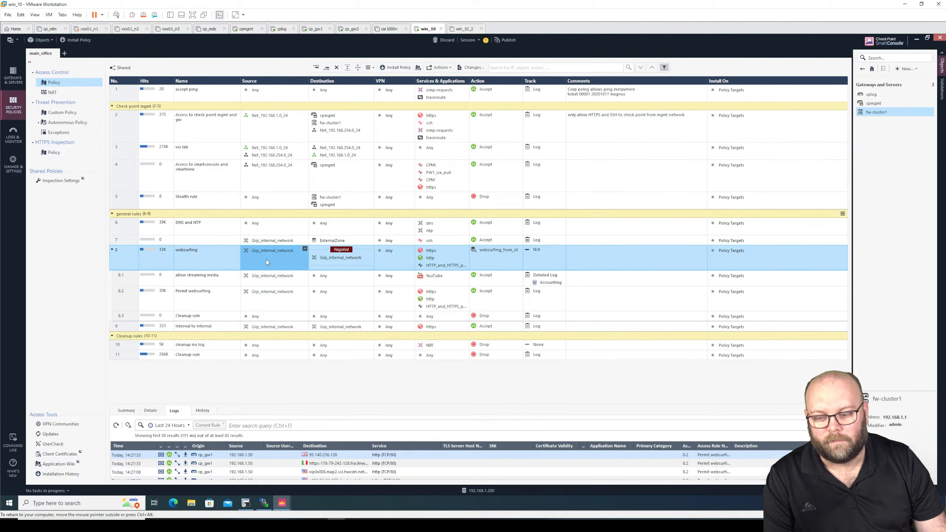
click(287, 319)
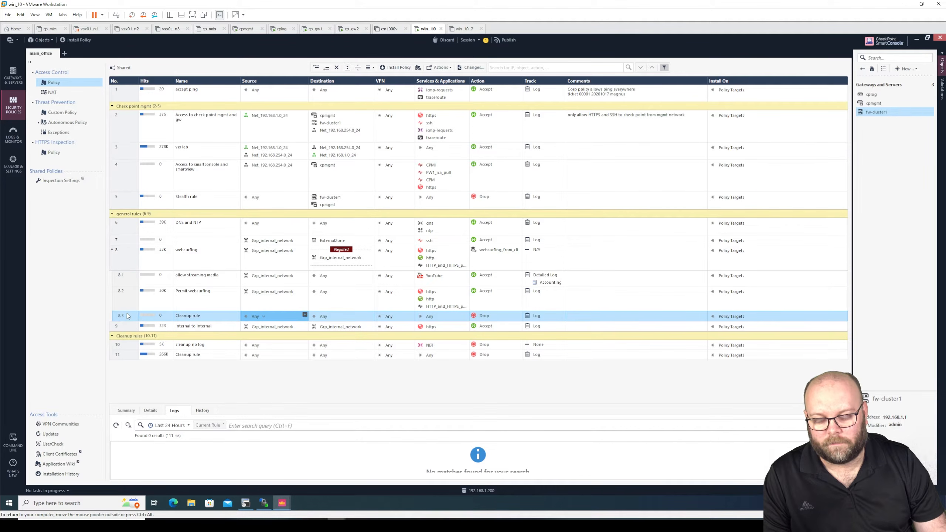
Step: Collapse websurfing rule 8's inline layer and step through the rules above it
click(123, 253)
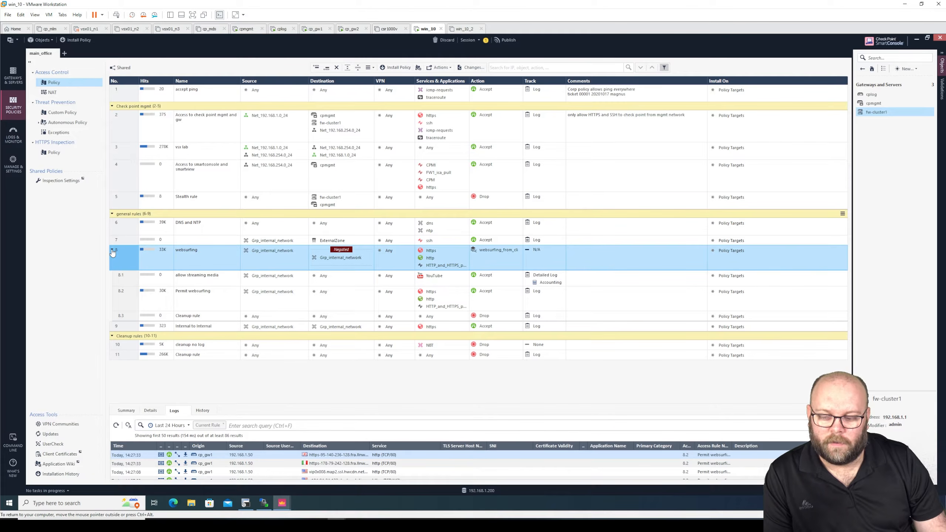
click(111, 250)
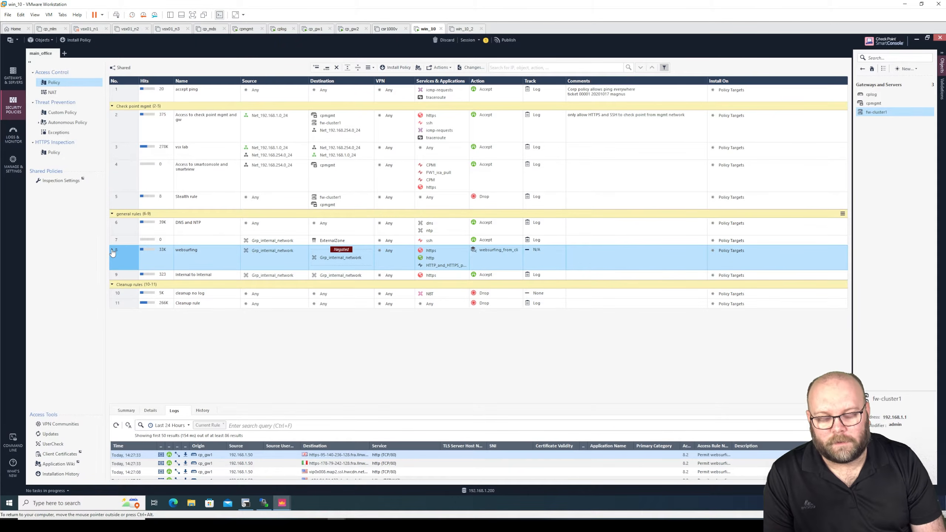
click(127, 91)
click(125, 120)
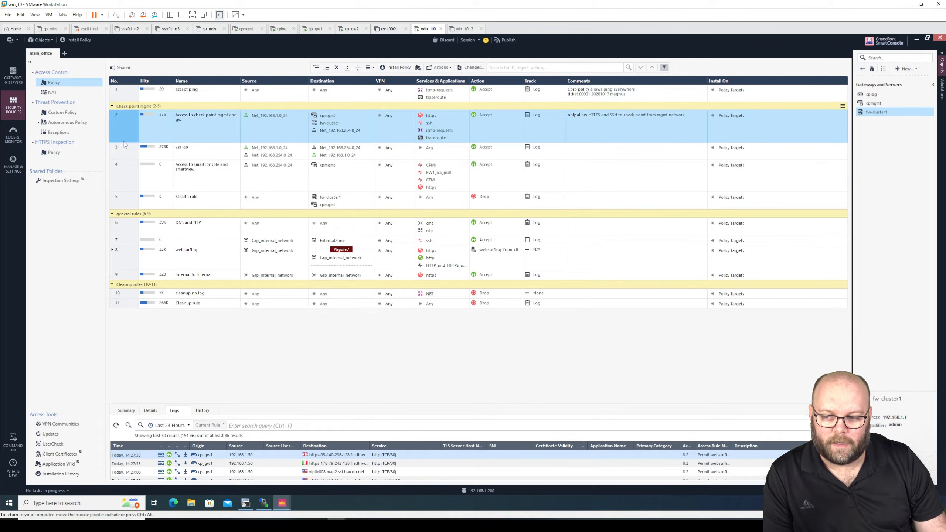
Step: Step through the upper rules, including Stealth rule 5, down to websurfing rule 8
click(125, 150)
click(124, 166)
click(124, 197)
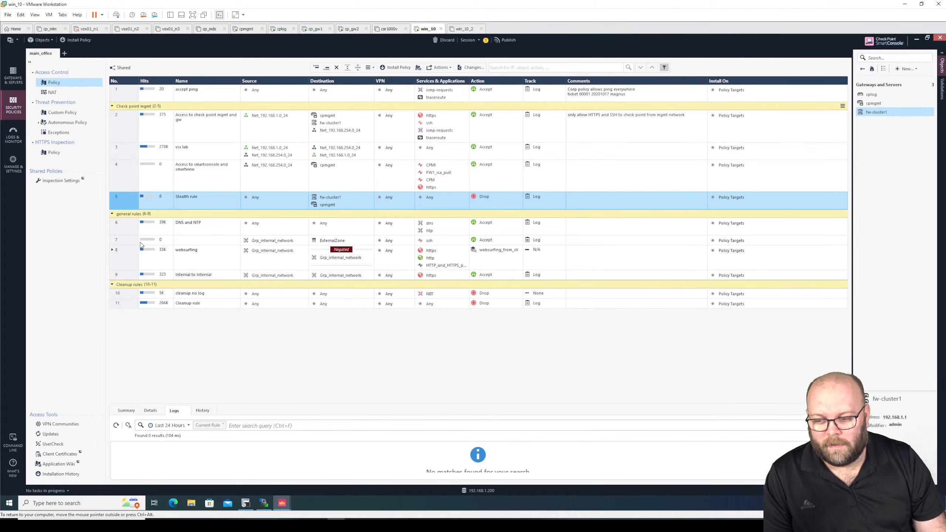
click(131, 255)
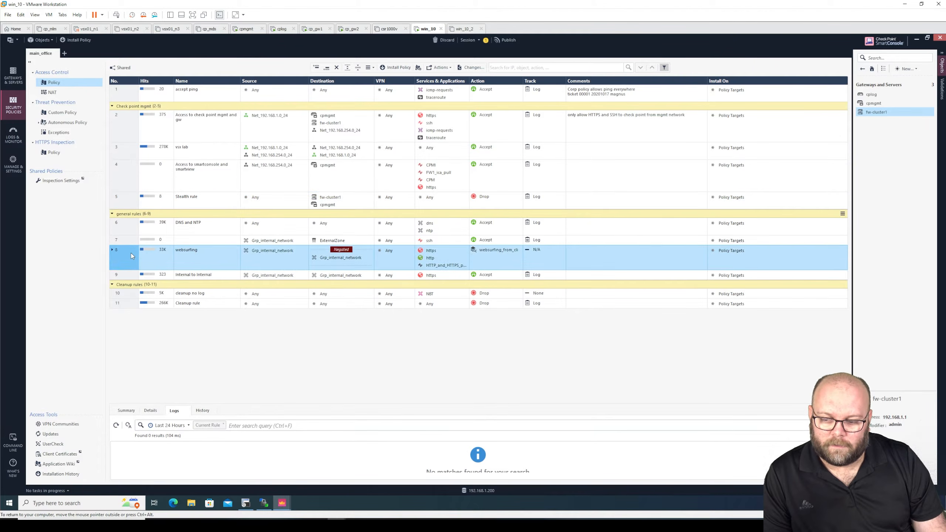
Step: Expand rule 8, check sub-rules 8.1 and 8.2, collapse it, and select rule 9 then rule 8
mouse_move(281, 252)
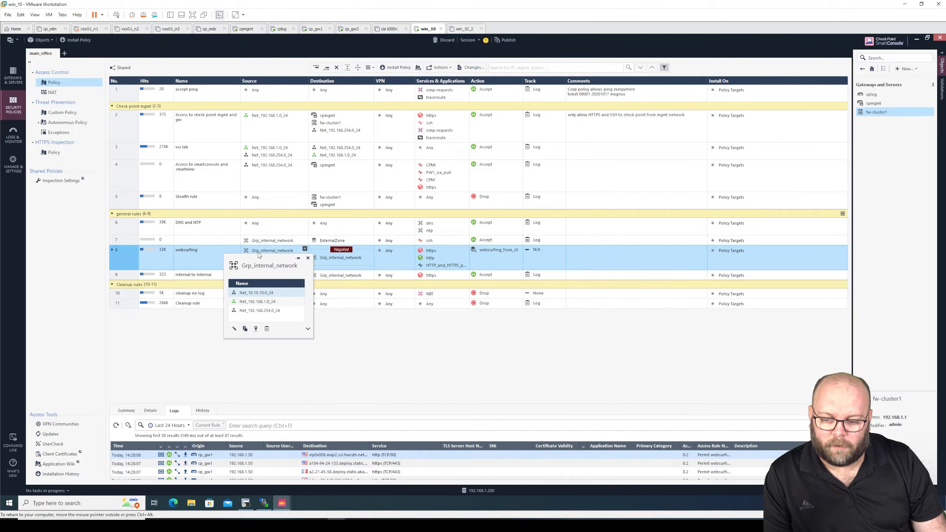
click(111, 251)
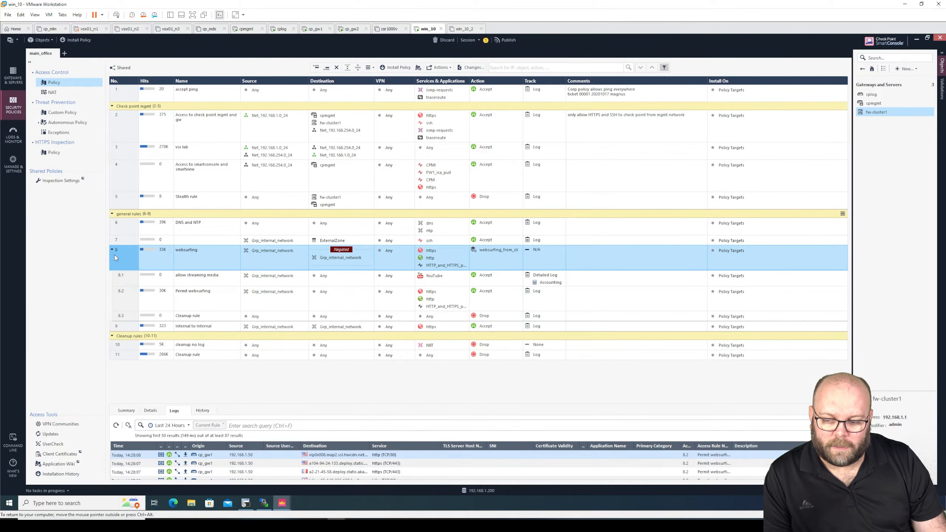
click(135, 280)
click(135, 295)
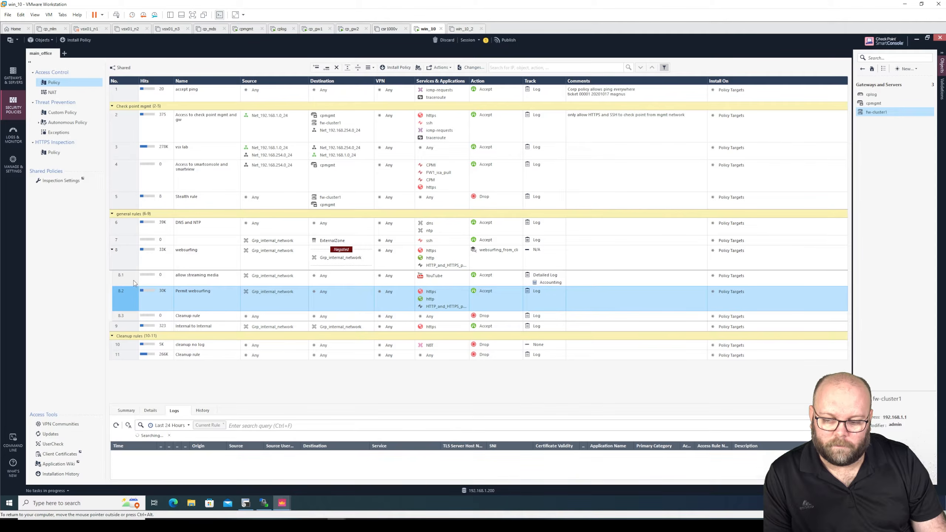
click(133, 280)
click(111, 250)
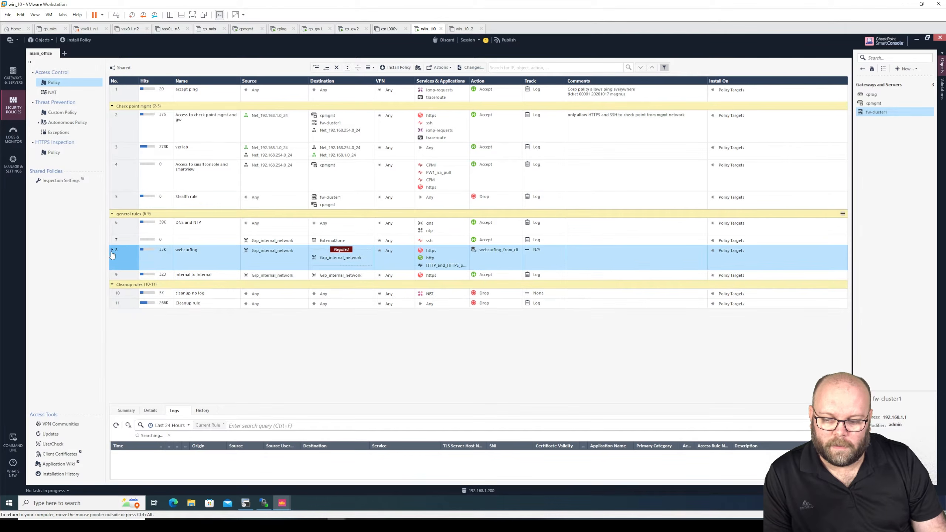
click(123, 278)
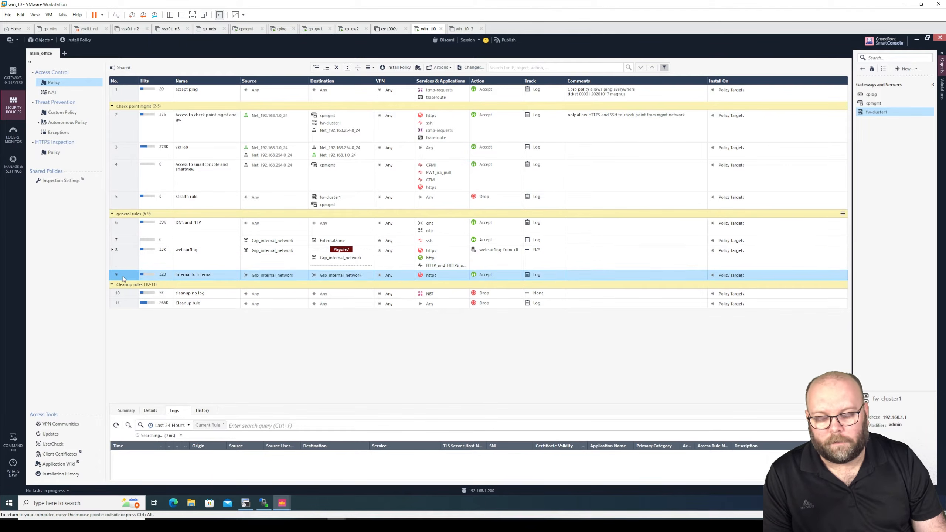
click(124, 257)
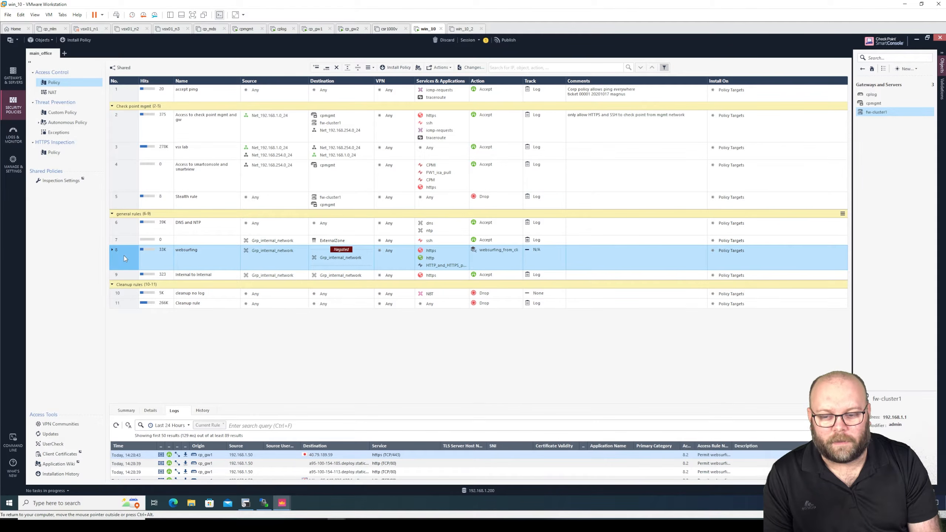
Step: Re-expand rule 8, review its source, destination and Cleanup rule 8.3 logs, then deselect it
click(113, 251)
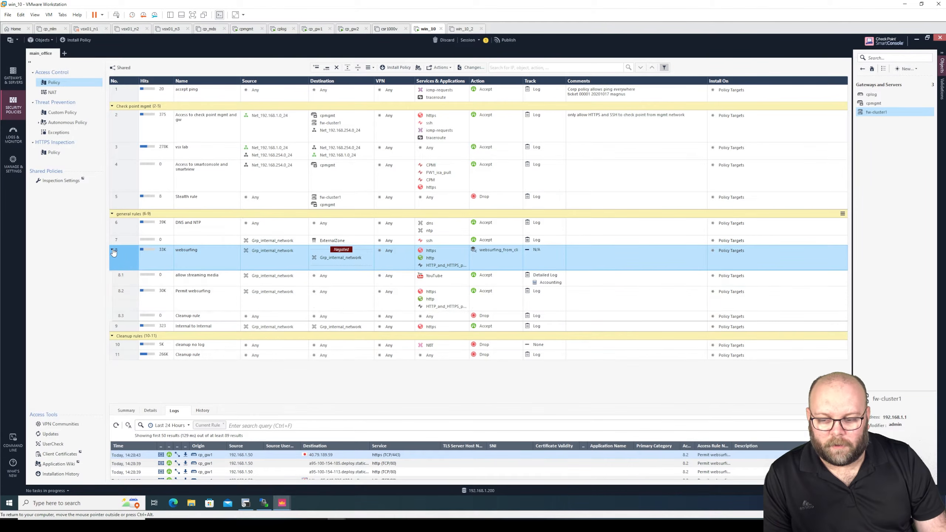
click(281, 264)
click(330, 256)
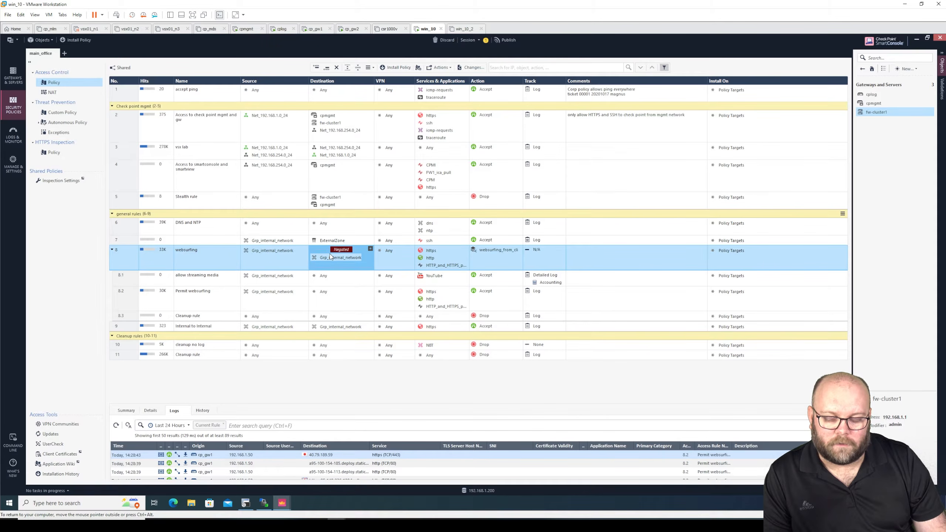
click(281, 252)
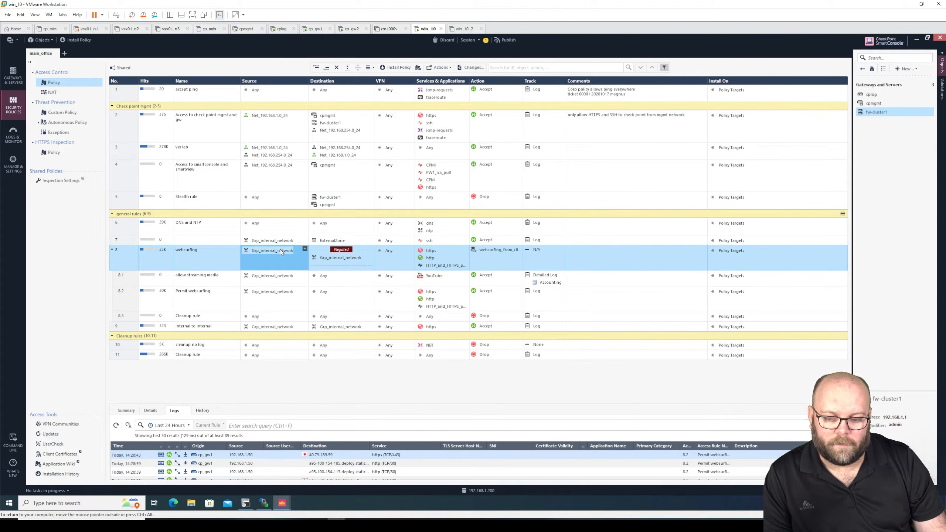
click(325, 258)
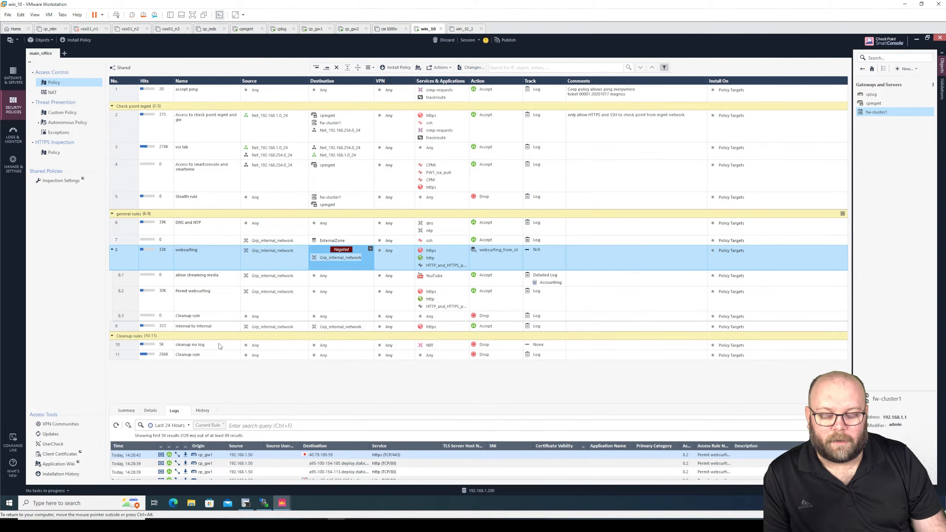
click(231, 316)
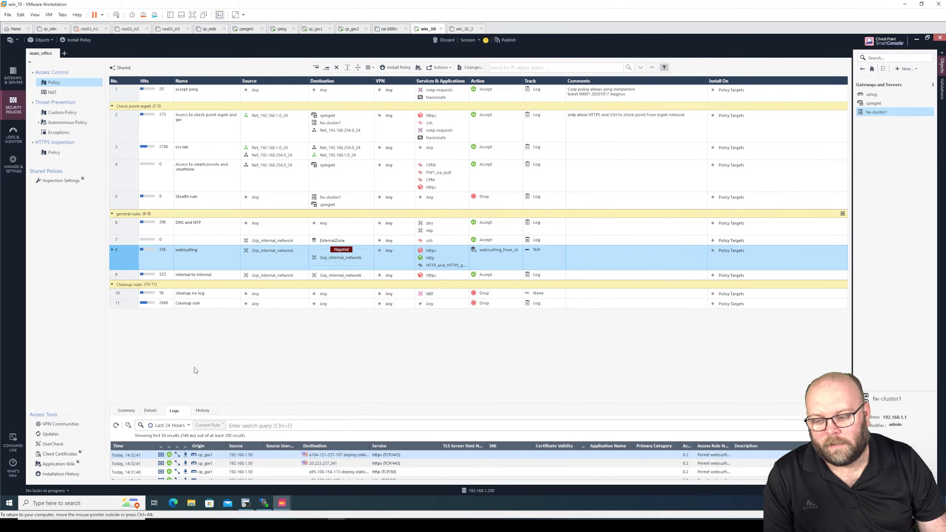
ctrl+click(138, 258)
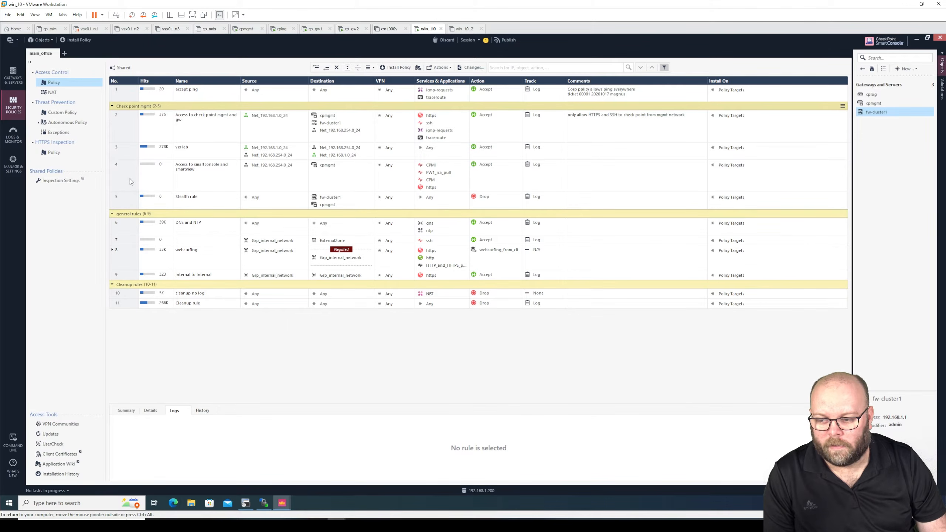
click(112, 106)
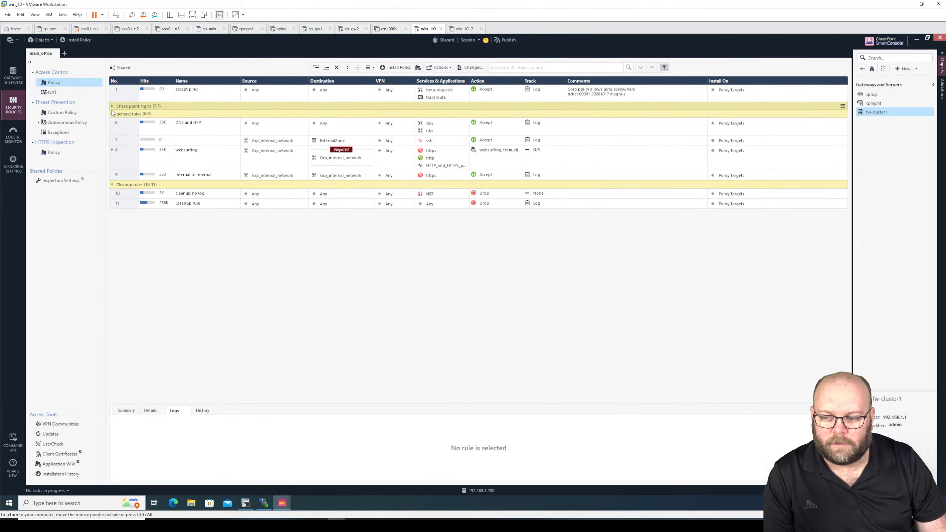
click(112, 114)
click(112, 122)
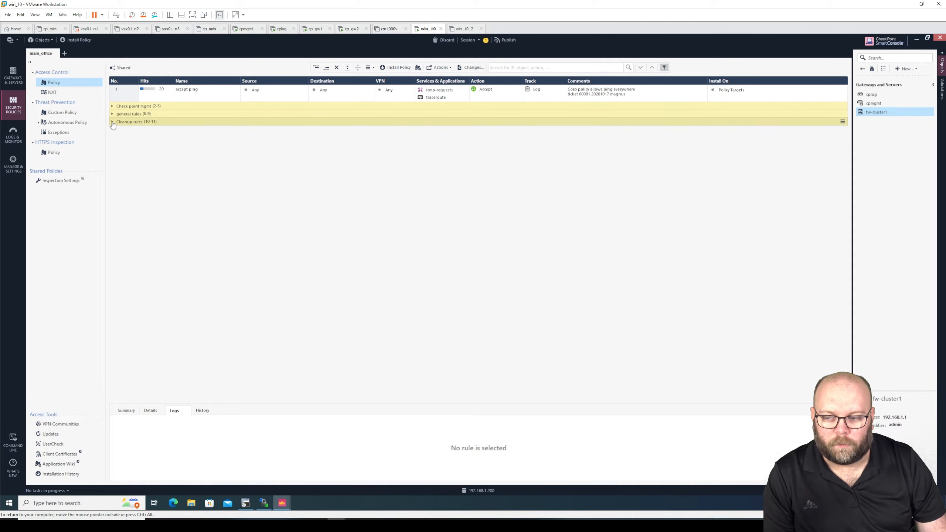
click(112, 122)
click(112, 114)
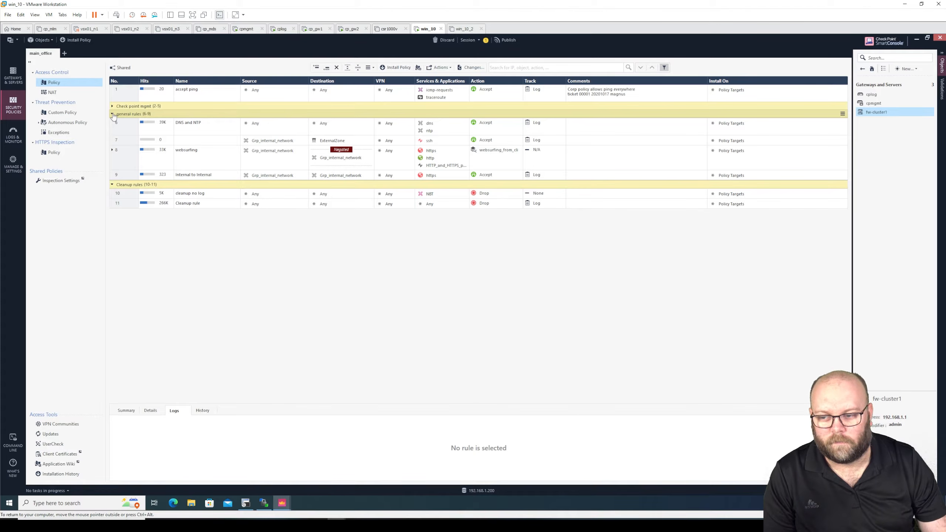
click(113, 106)
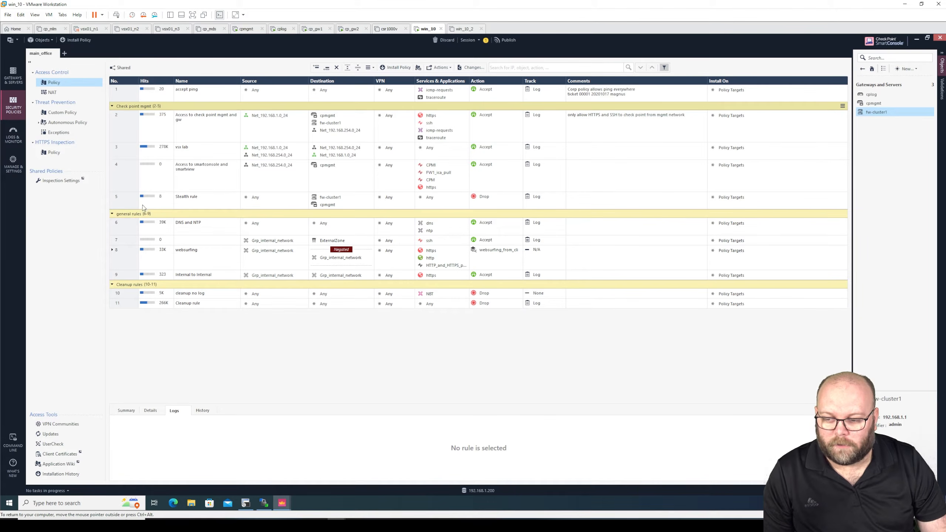
click(129, 241)
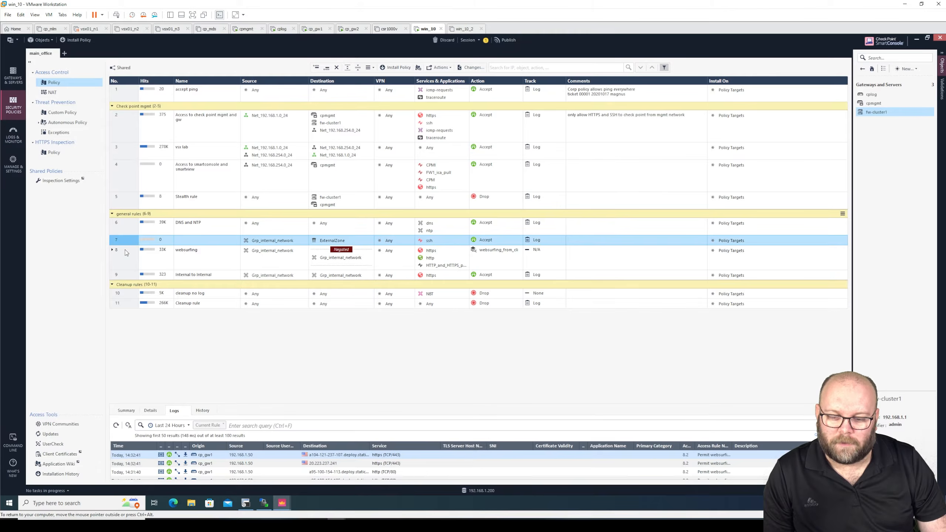
click(125, 263)
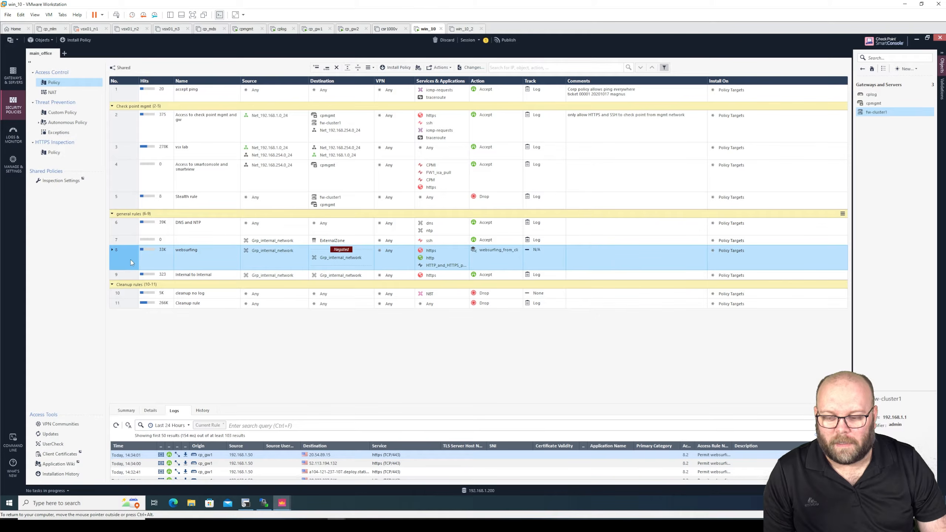
click(131, 240)
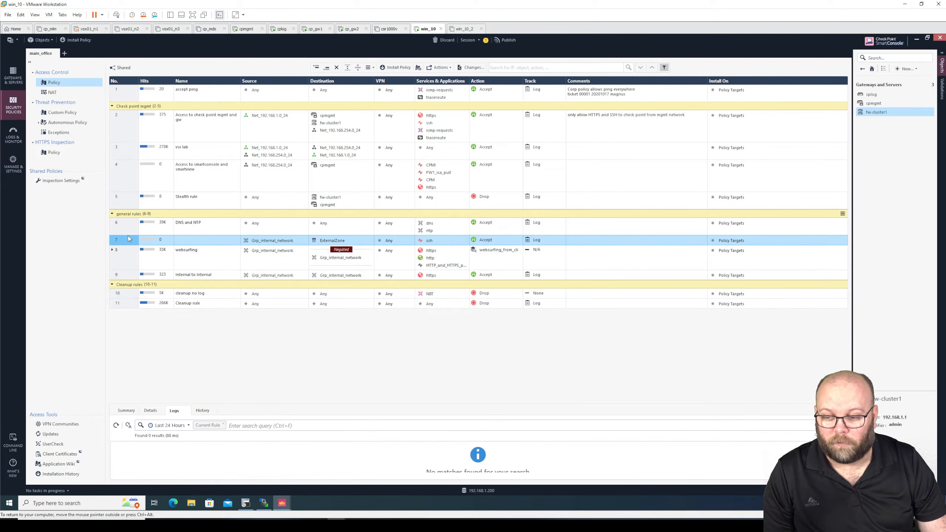
Step: Add a new section titled '_websurfing' above rule 7
right_click(124, 238)
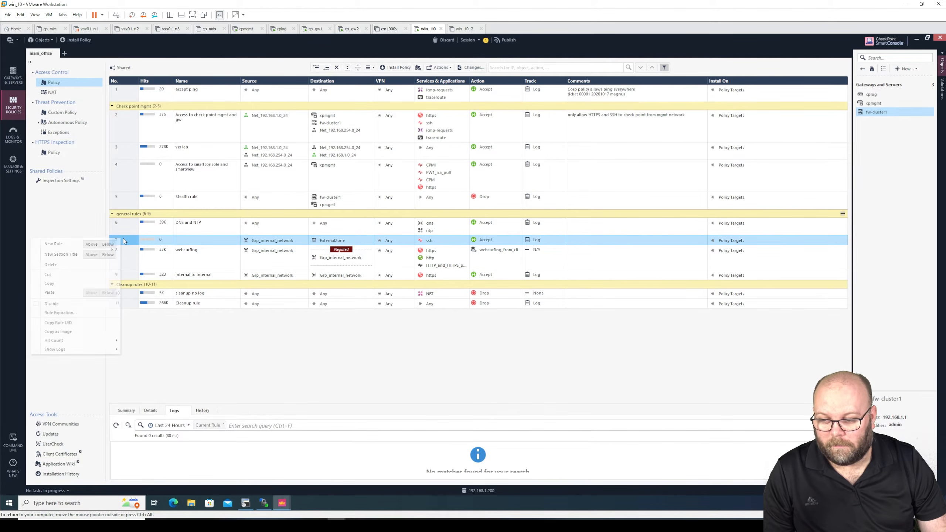
click(93, 255)
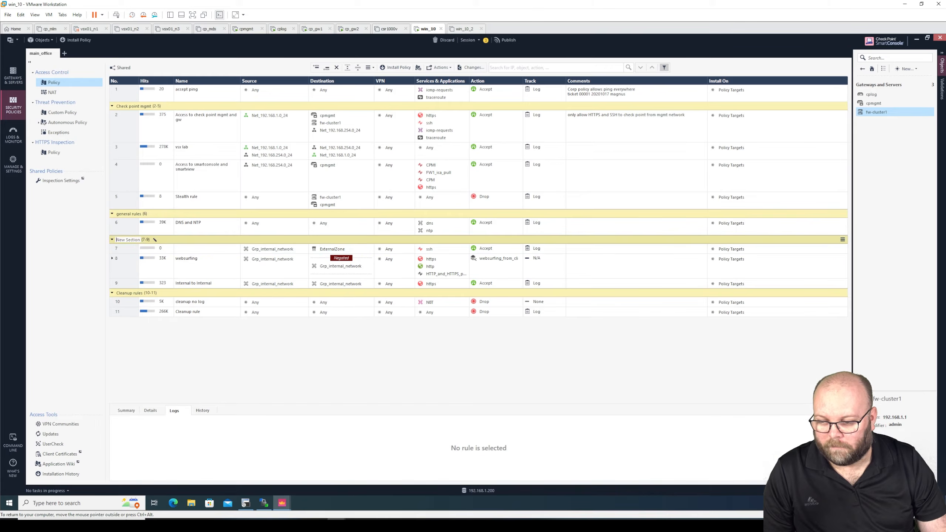
text(_we)
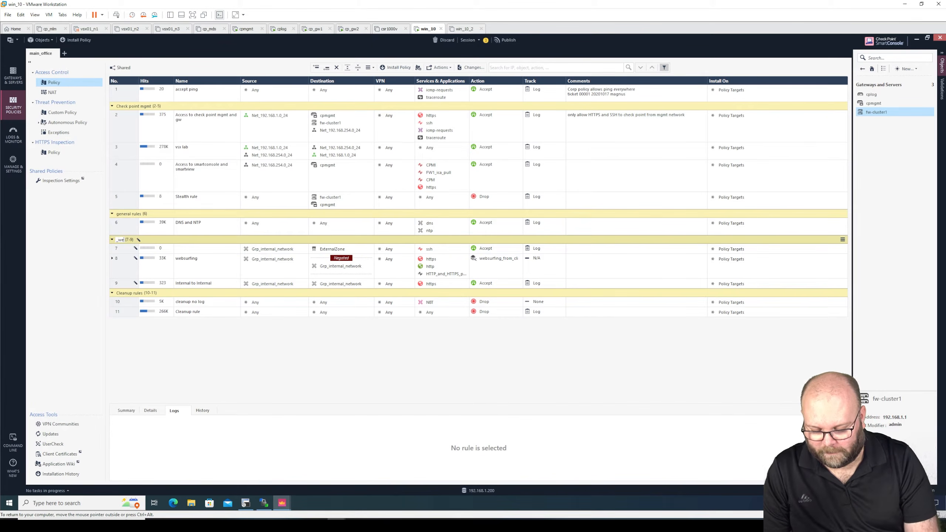
text(bsurfing)
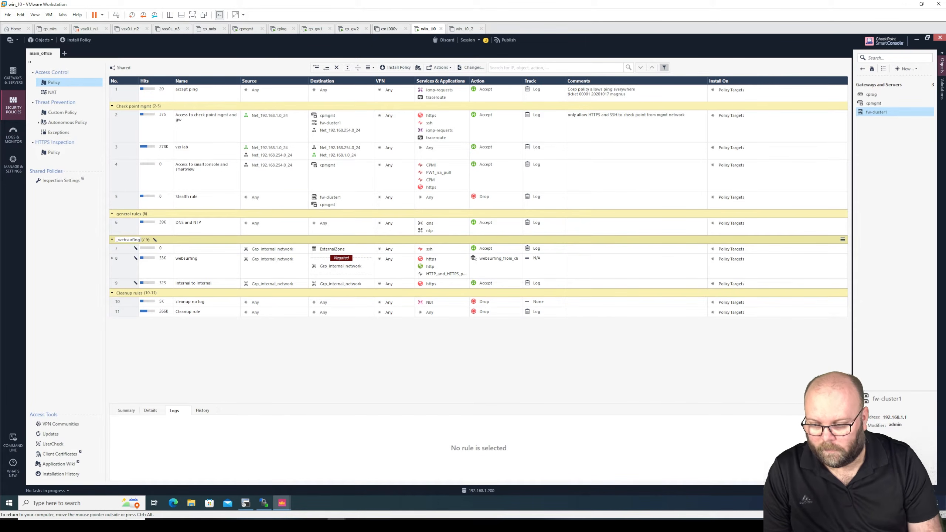
key(Return)
Step: Add a section titled 'Internal to internal' above rule 9
right_click(125, 283)
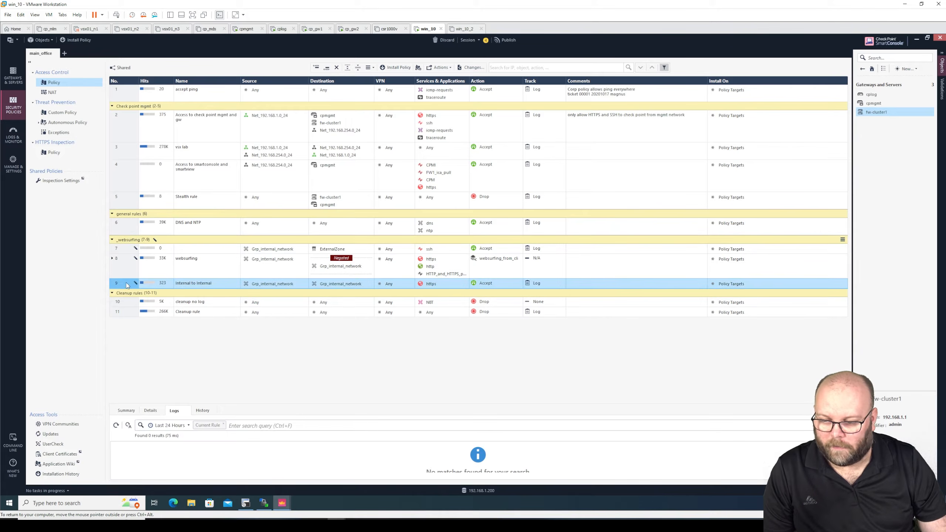
click(95, 299)
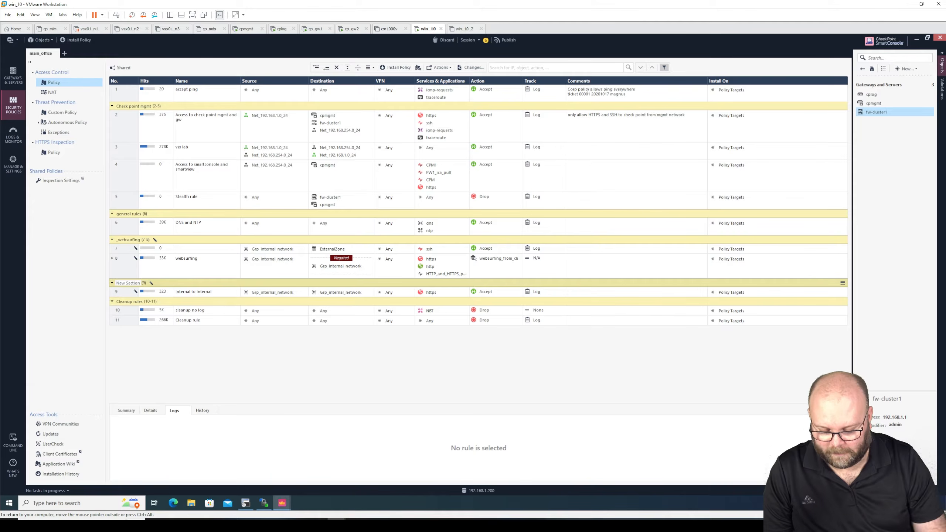
key(BackSpace)
text(_Intern)
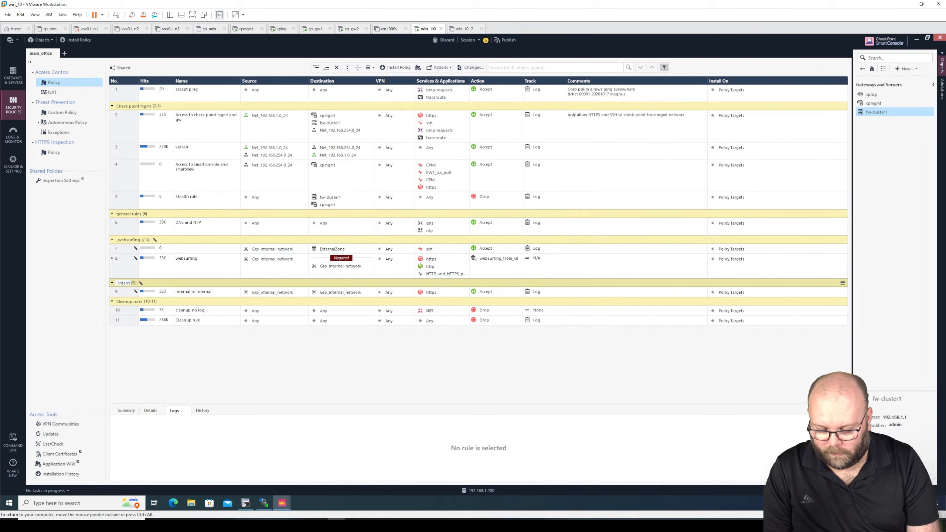
text( to internal traffic)
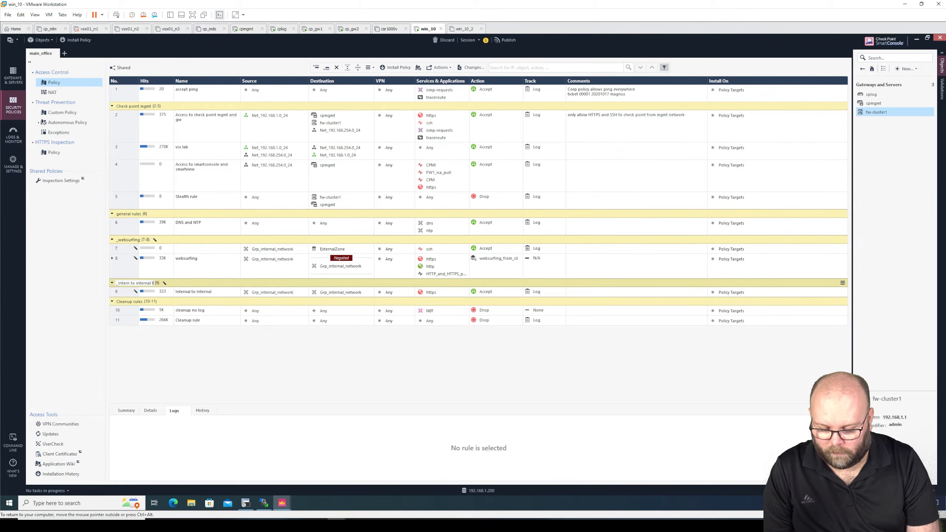
key(BackSpace)
key(BackSpace)
key(BackSpace)
key(BackSpace)
key(BackSpace)
key(BackSpace)
key(BackSpace)
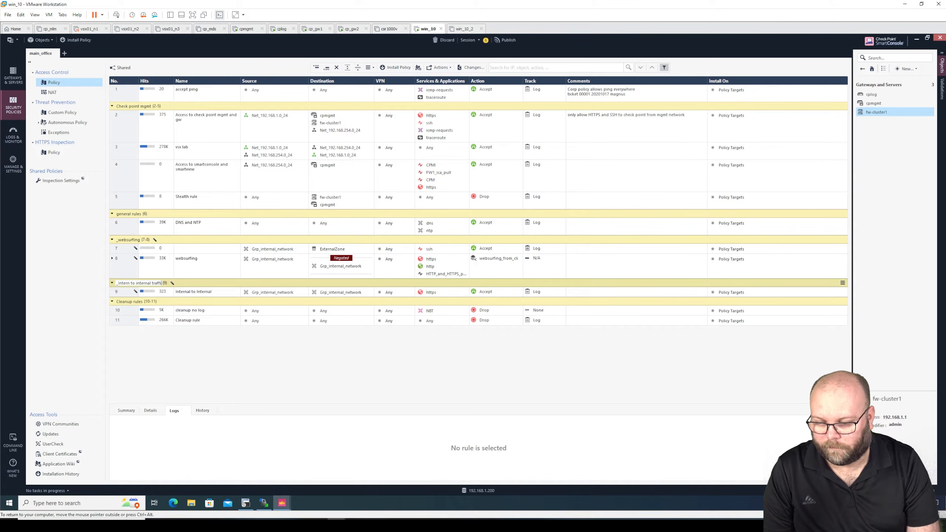
key(BackSpace)
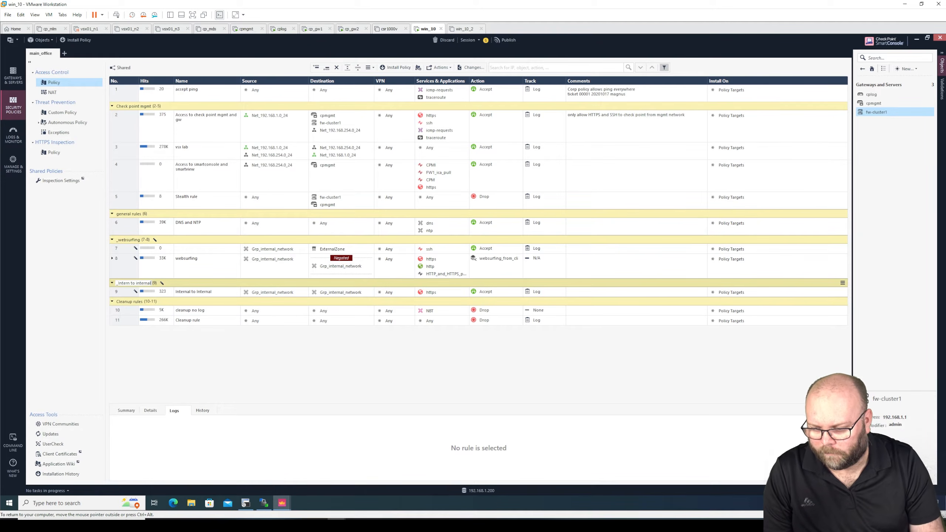
key(BackSpace)
key(BackSpace)
key(BackSpace)
key(BackSpace)
key(BackSpace)
key(BackSpace)
key(BackSpace)
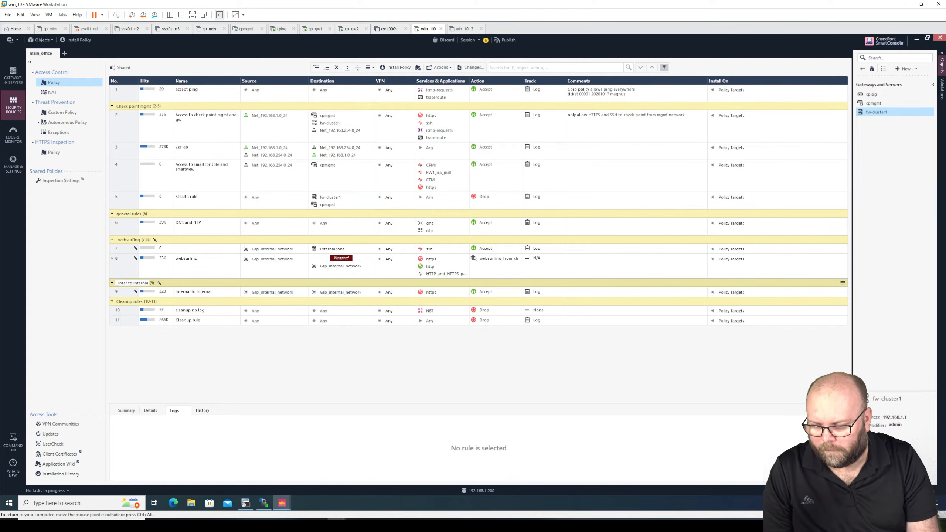
text(Internal)
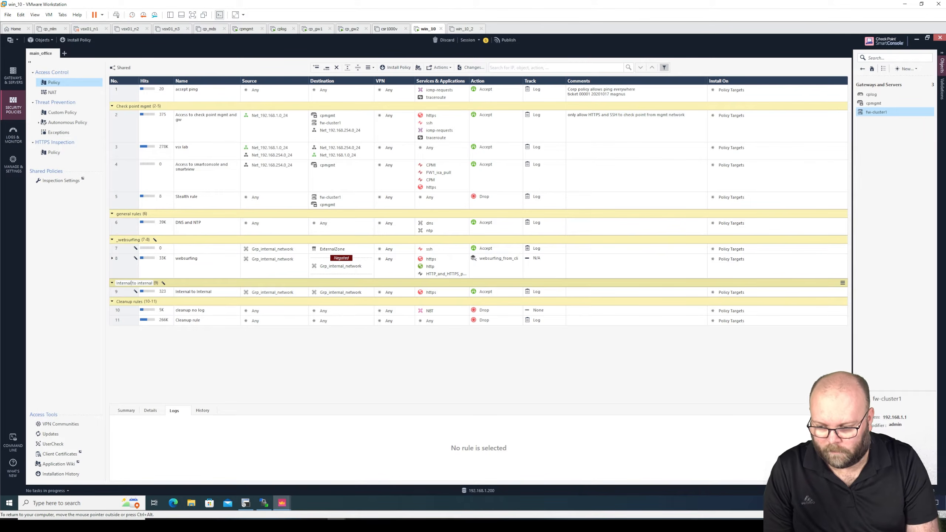
key(Return)
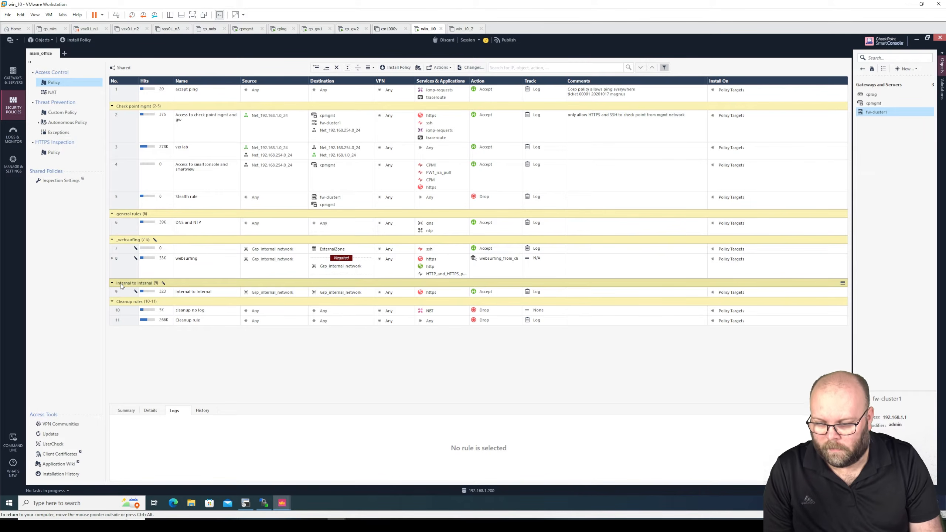
Step: Rename the sections to 'Websurfing' and 'General rules' with capital first letters
right_click(119, 239)
click(48, 293)
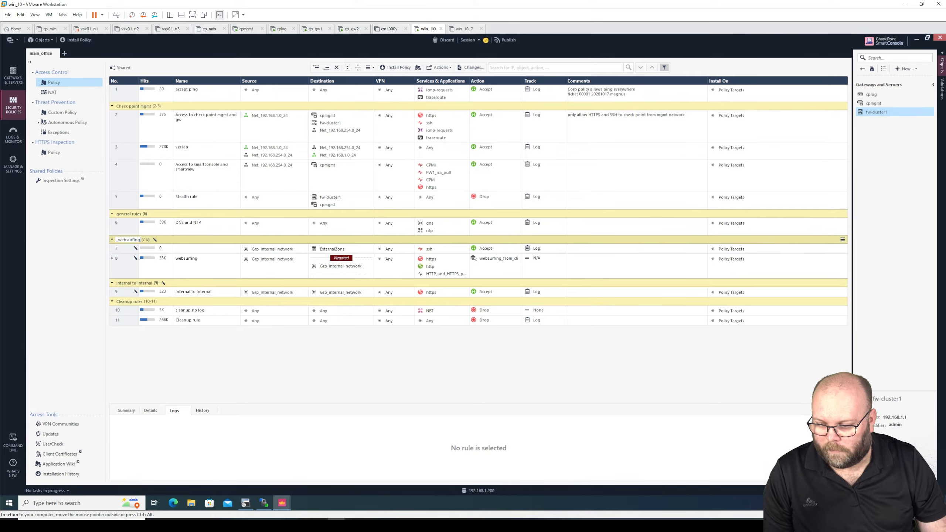
key(Delete)
key(Delete)
text(W)
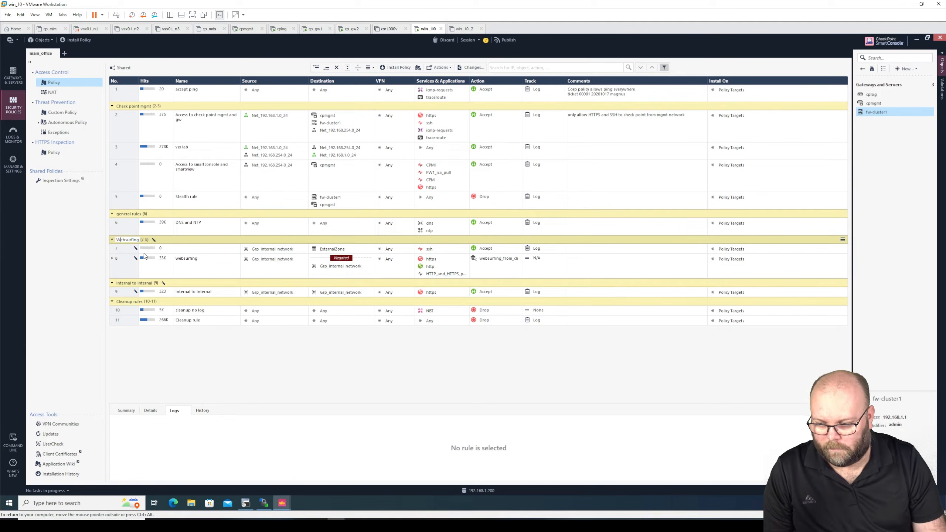
key(Return)
right_click(122, 214)
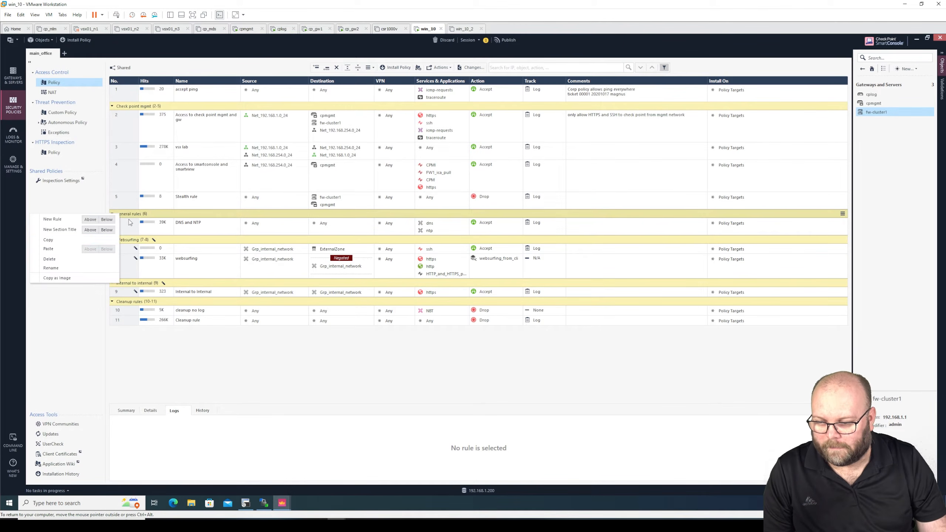
click(51, 268)
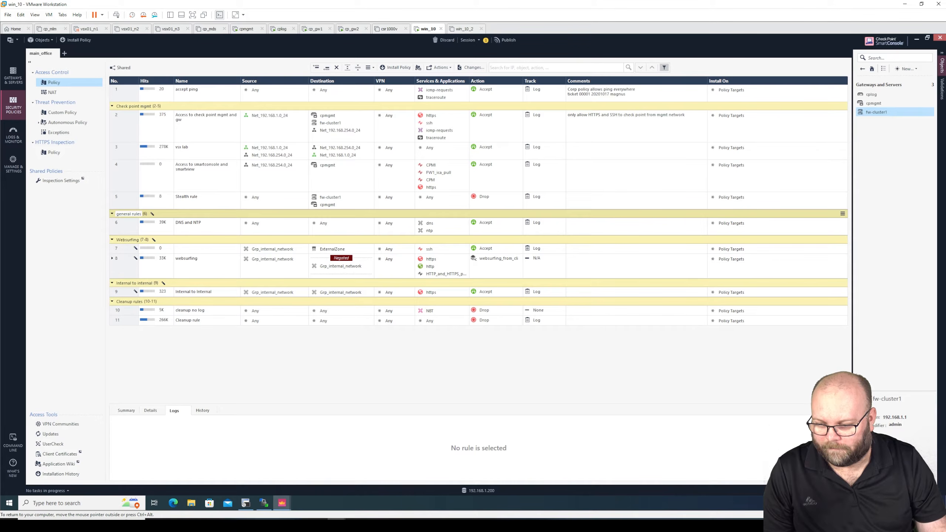
key(Delete)
text(G)
key(Return)
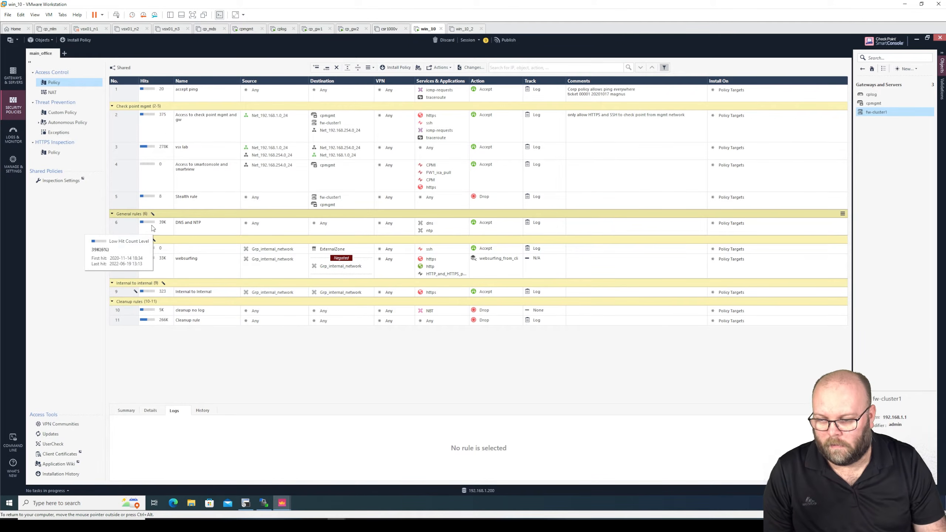
Step: Collapse all sections and prefix the Websurfing section title with underscores '_____'
click(357, 67)
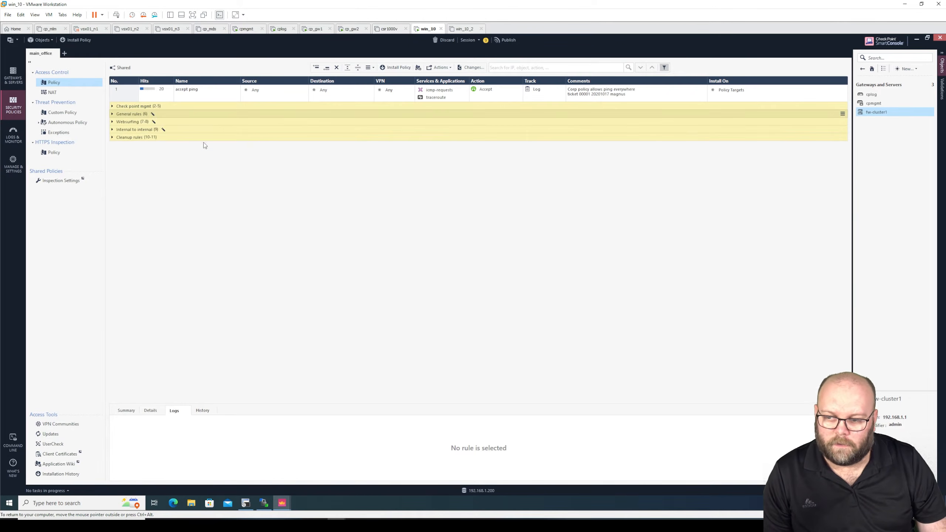
click(347, 68)
click(357, 67)
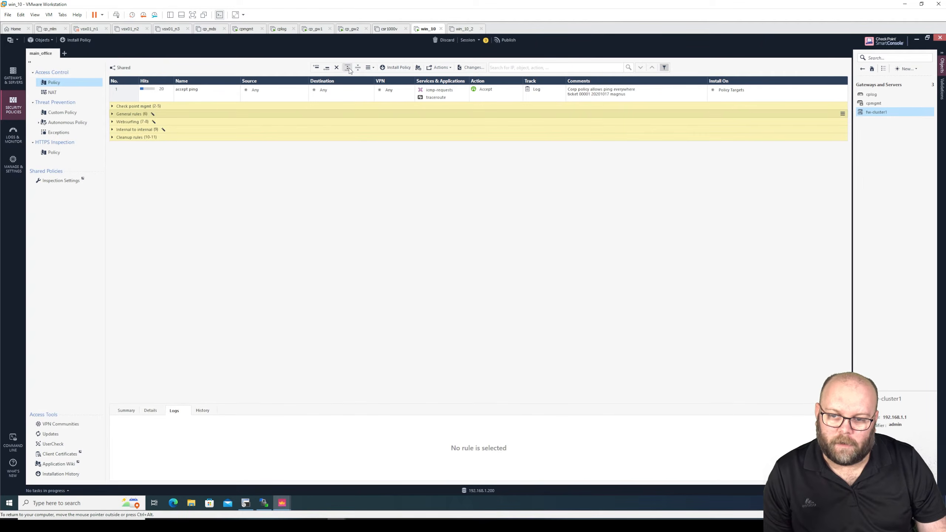
right_click(121, 122)
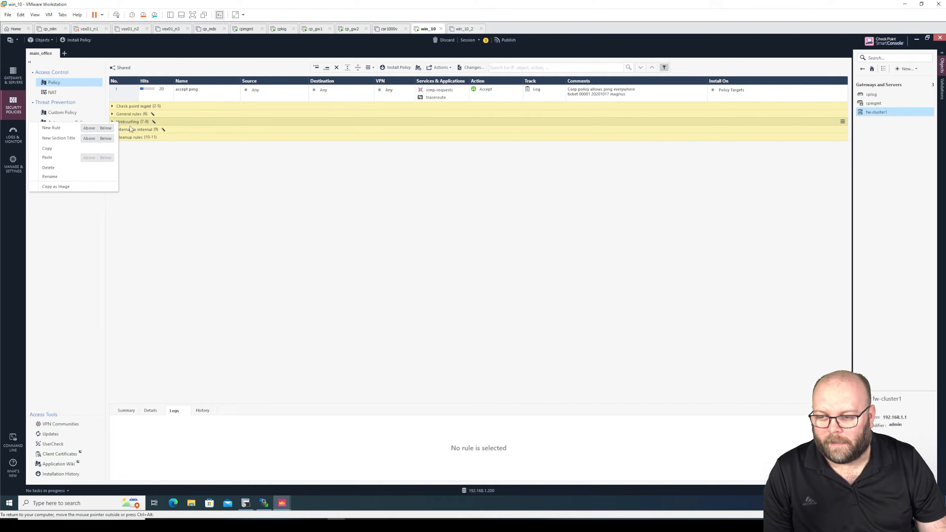
click(70, 176)
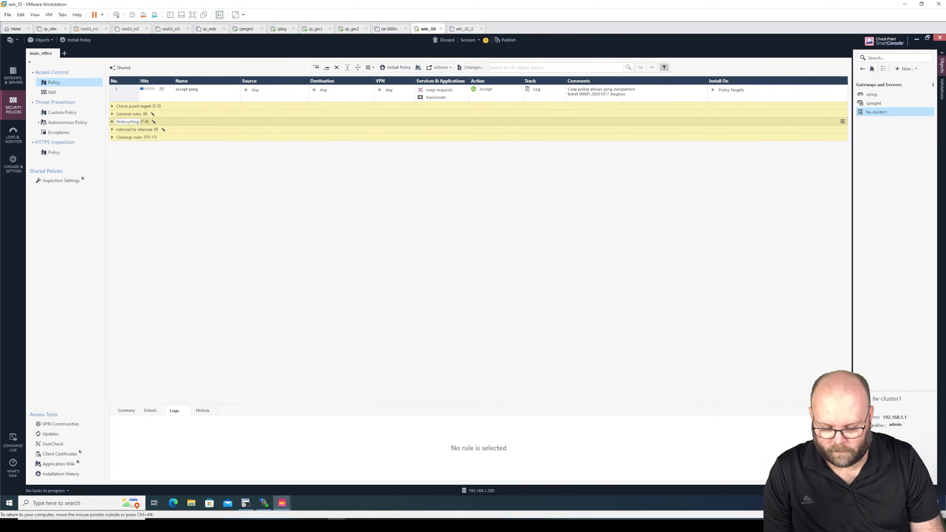
text(_____)
key(Return)
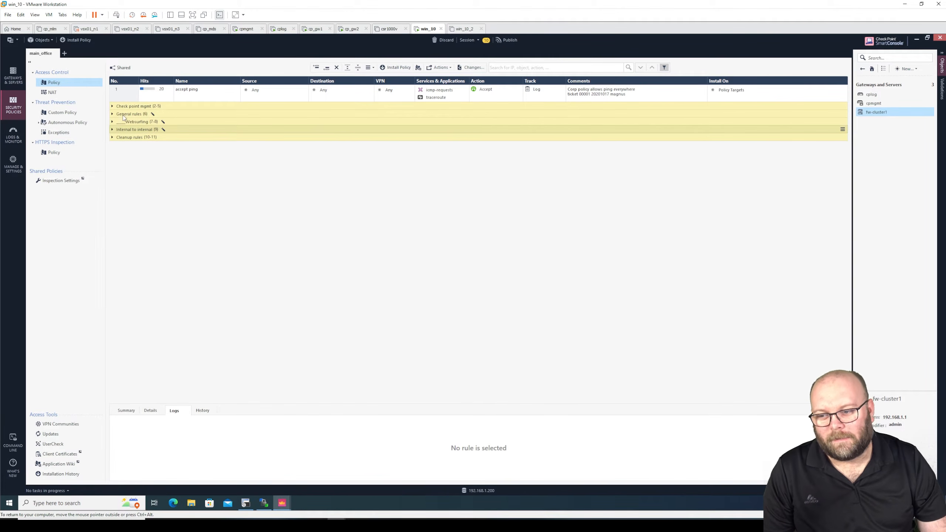
Step: Insert an empty section '---- DO NOT TOUCH ----' above General rules
right_click(127, 114)
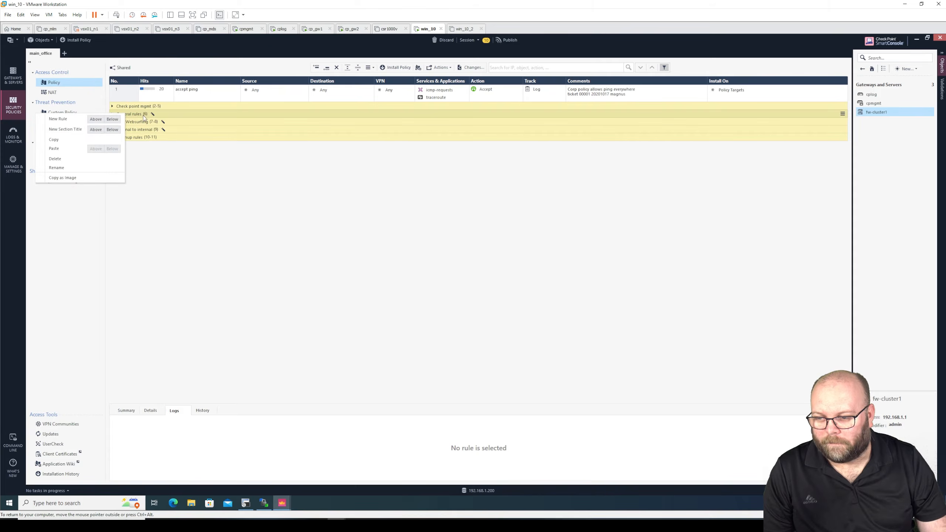
click(108, 129)
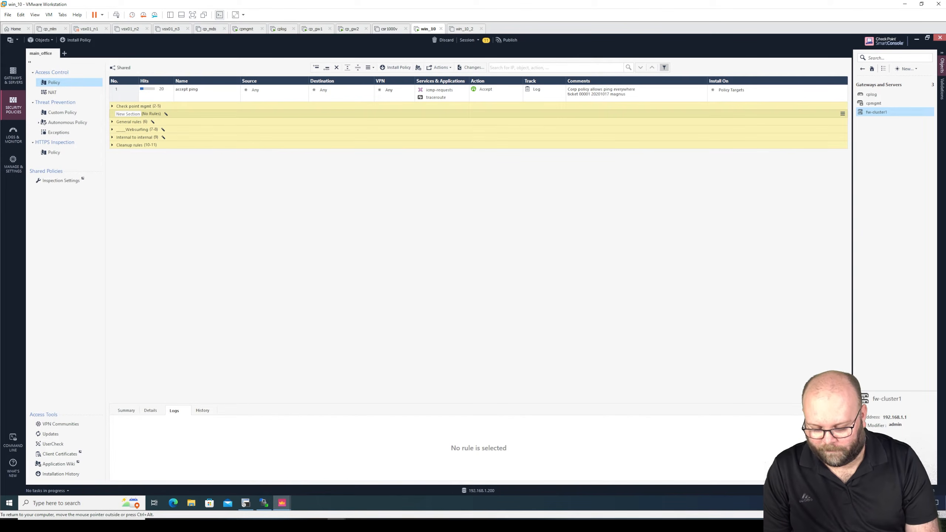
text(---- D)
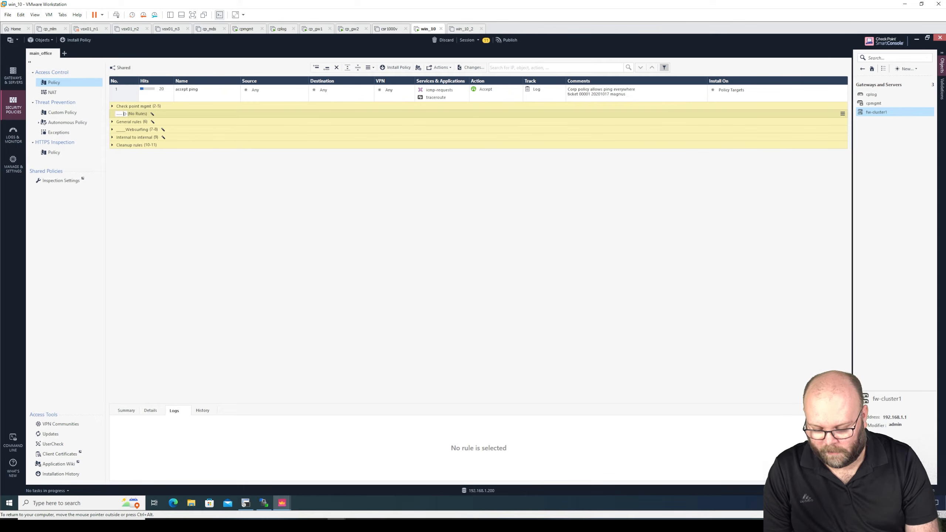
text(O NOT TOUCH ----)
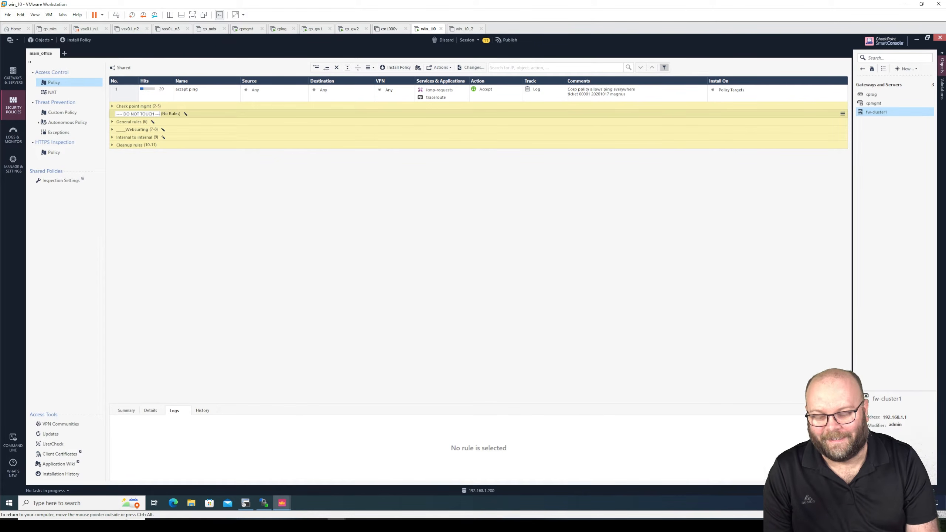
key(Return)
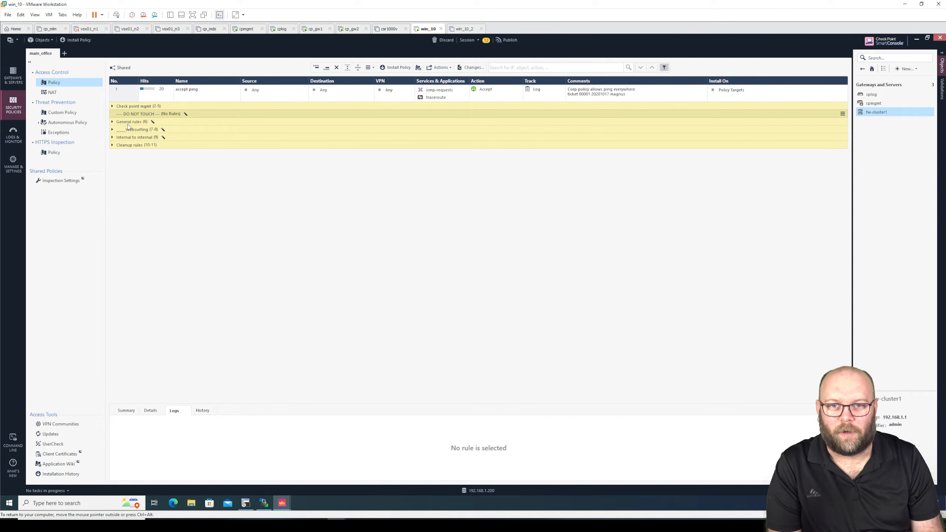
Step: Delete the '---- DO NOT TOUCH ----' section, confirming with Yes
right_click(167, 113)
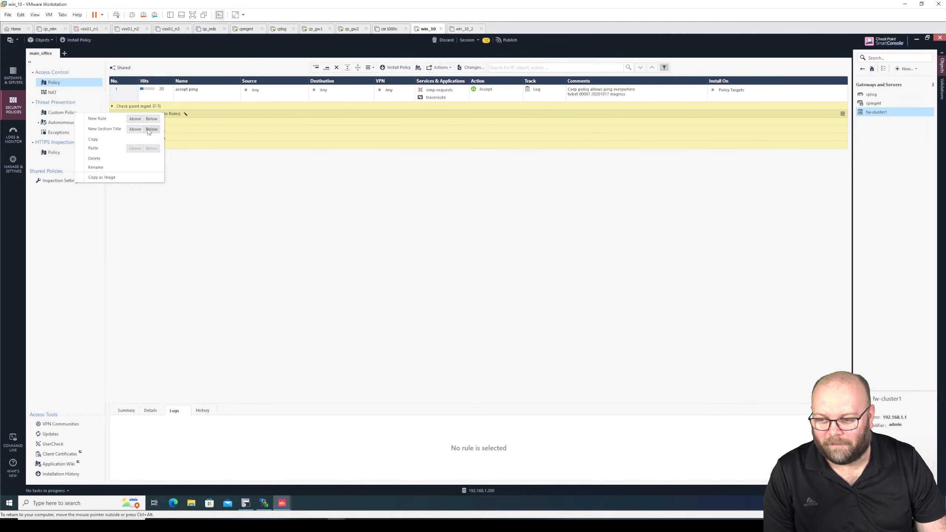
click(109, 158)
click(500, 288)
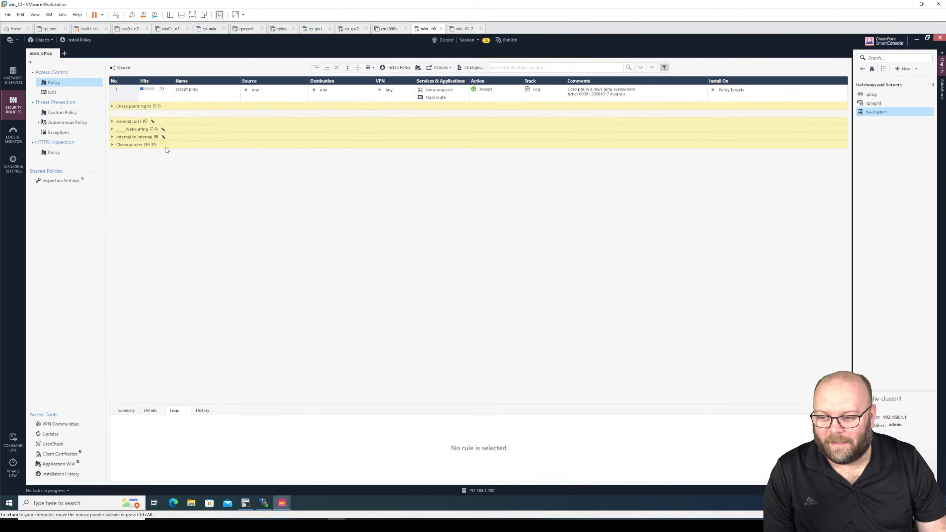
Step: Expand General rules and add a new blank rule 7 below DNS and NTP
click(112, 106)
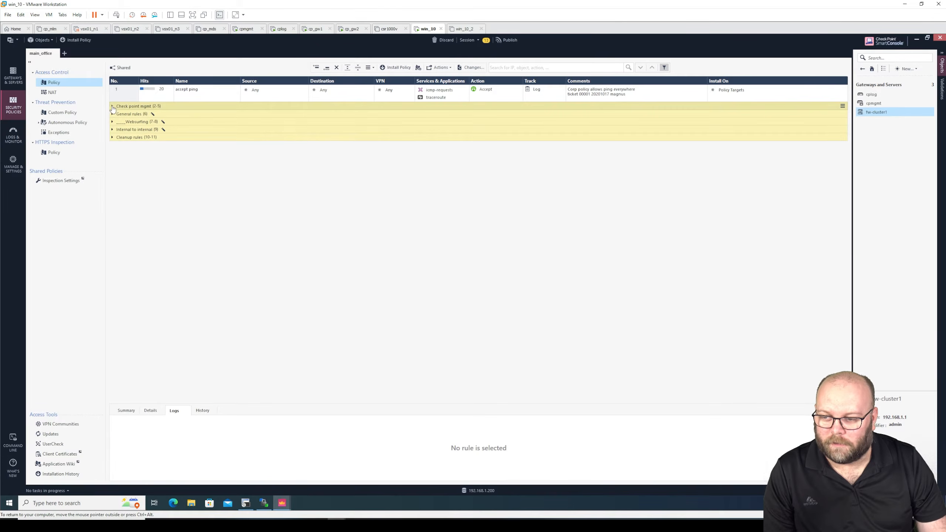
click(111, 116)
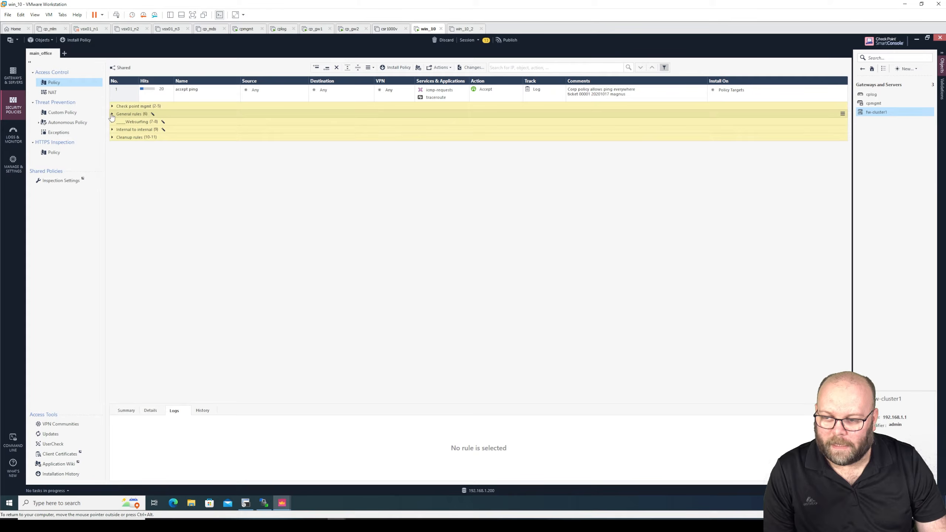
click(112, 115)
click(205, 133)
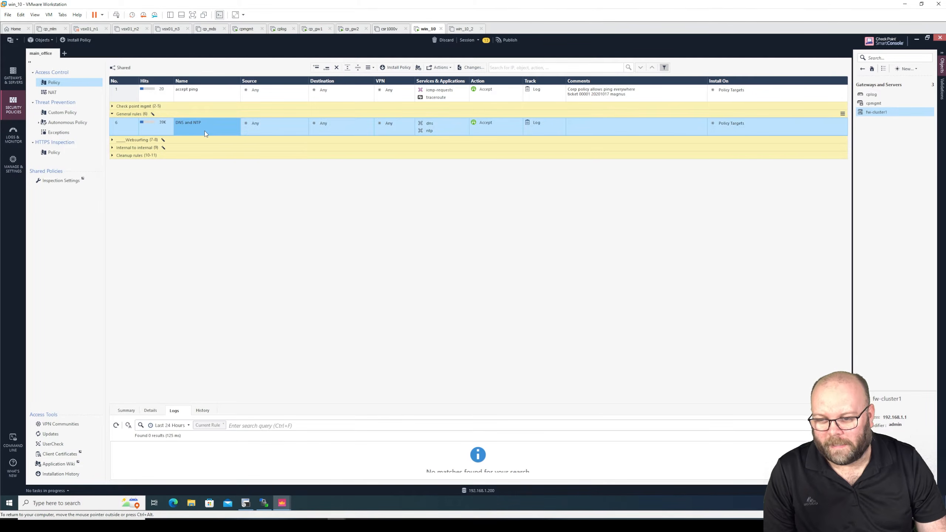
right_click(119, 126)
click(104, 132)
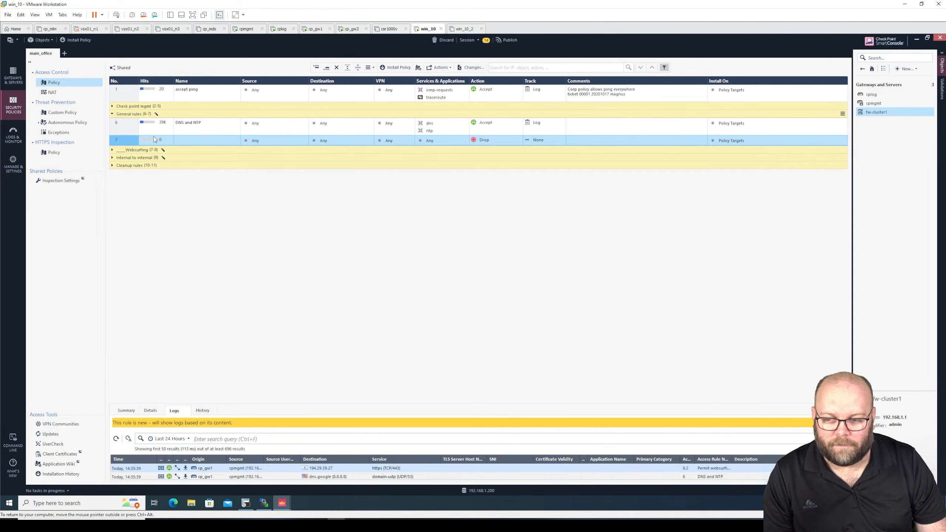
right_click(130, 141)
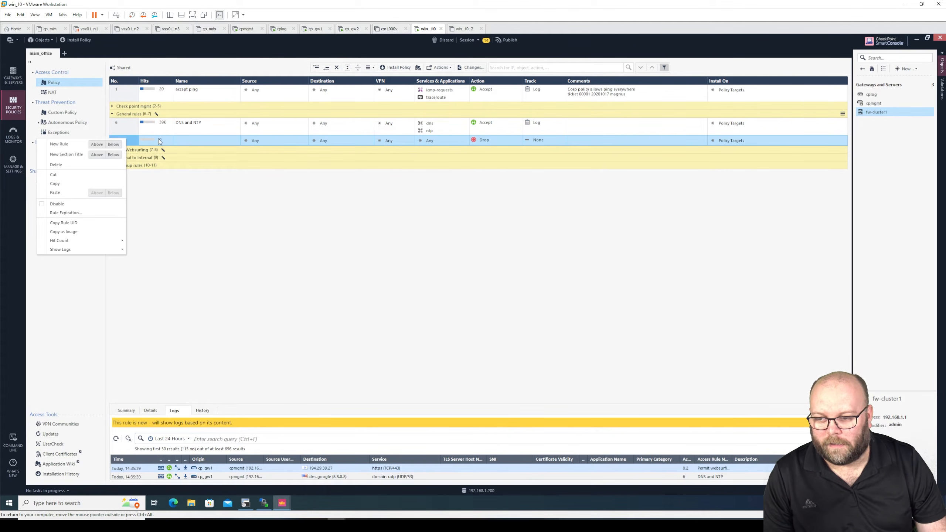
Step: Delete blank rule 7, then expand Websurfing and review rules 7 and 8 and rule 8's destination
click(105, 165)
click(489, 287)
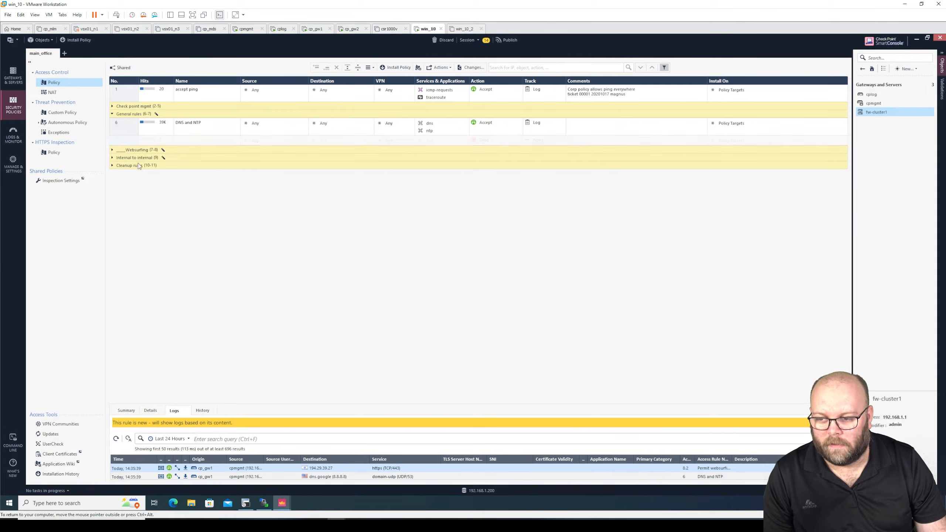
click(112, 140)
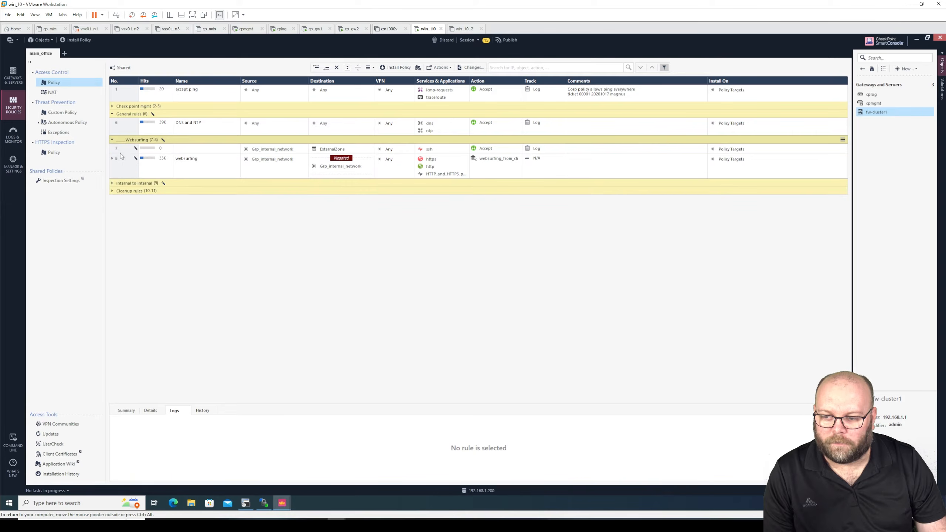
click(125, 165)
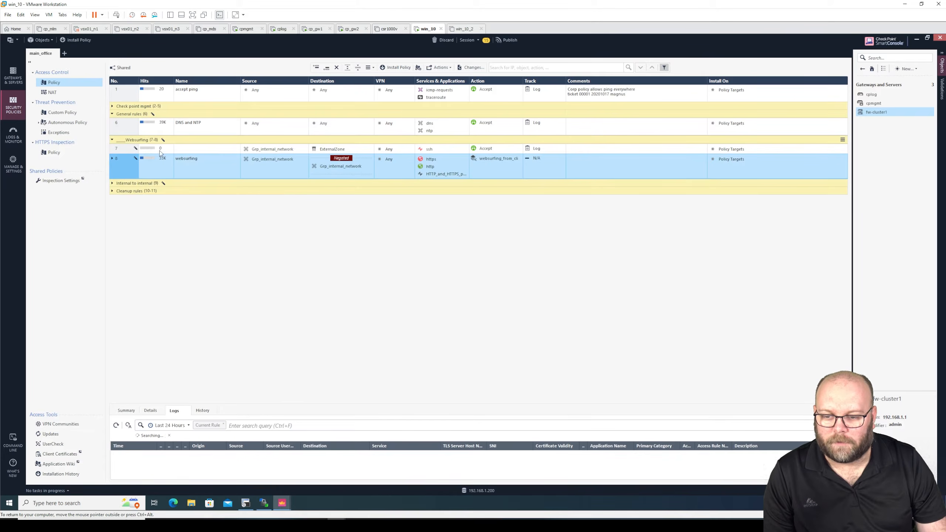
click(218, 148)
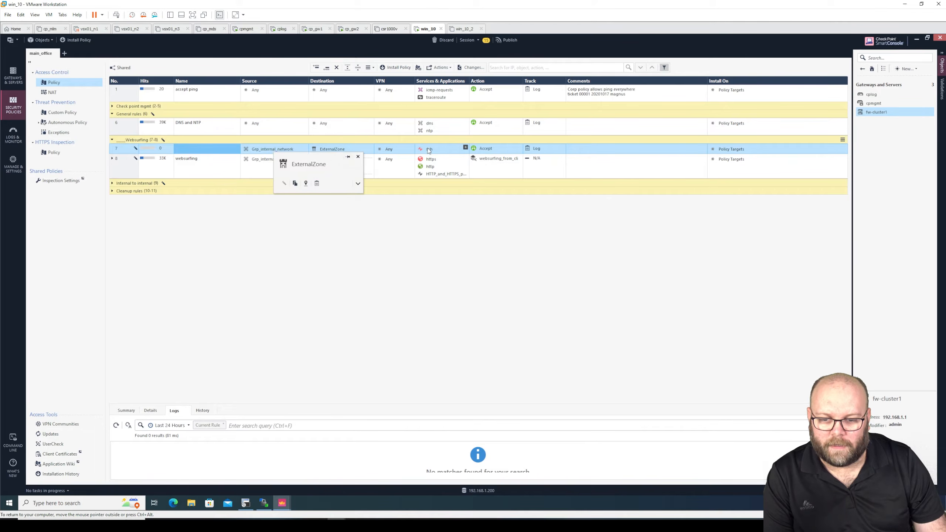
click(341, 168)
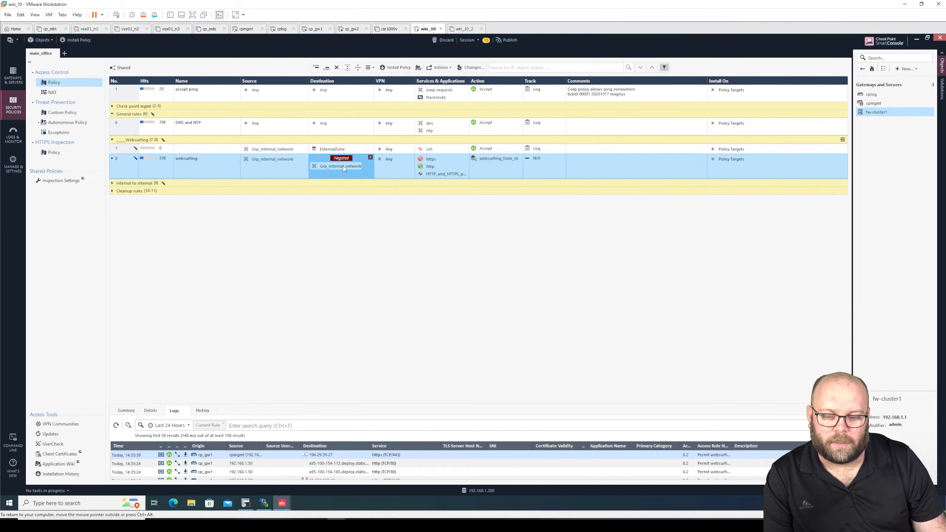
mouse_move(343, 167)
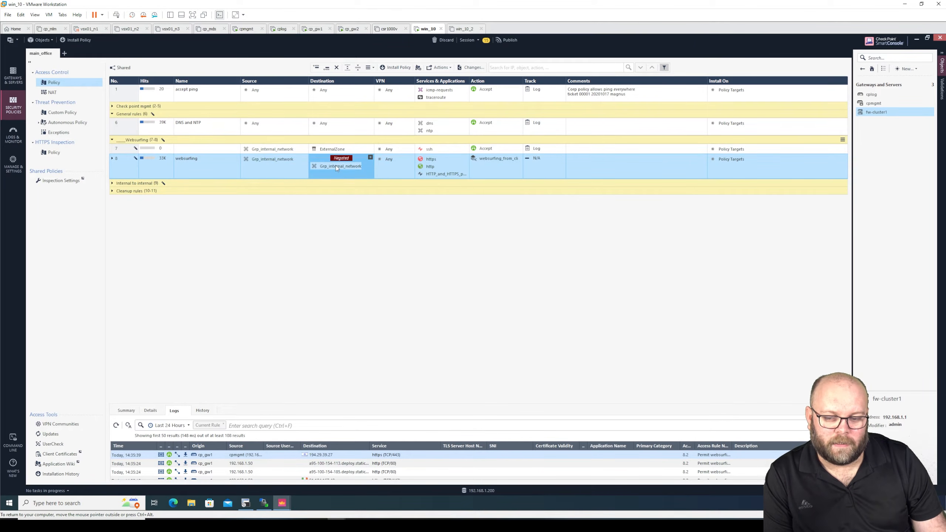
mouse_move(335, 165)
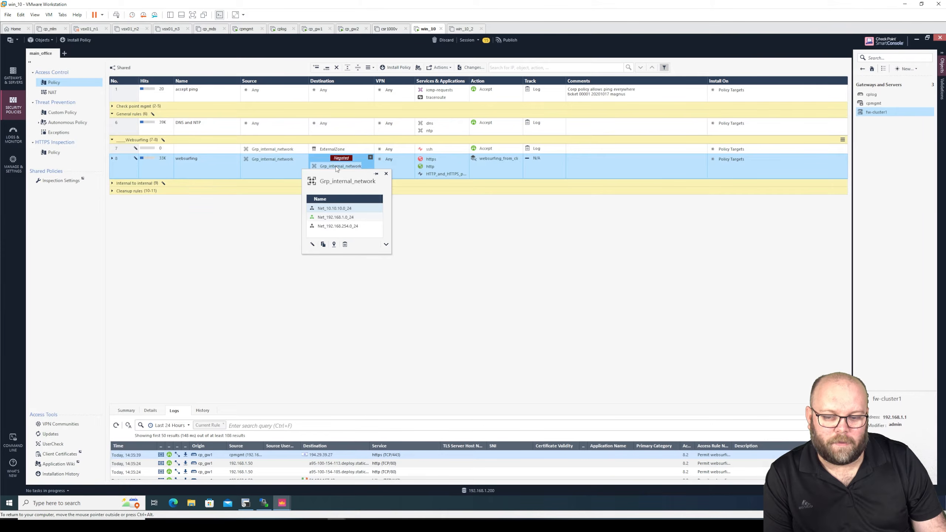
double_click(336, 166)
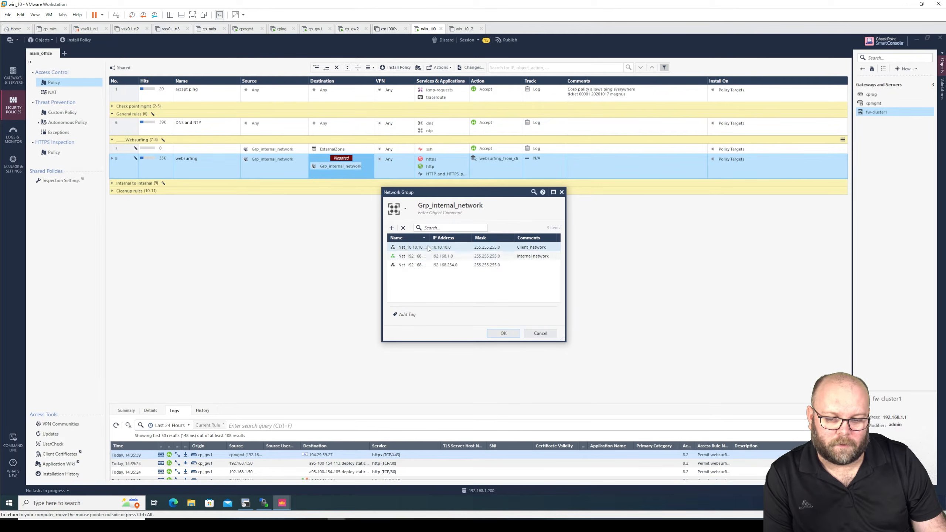
drag(429, 238, 447, 238)
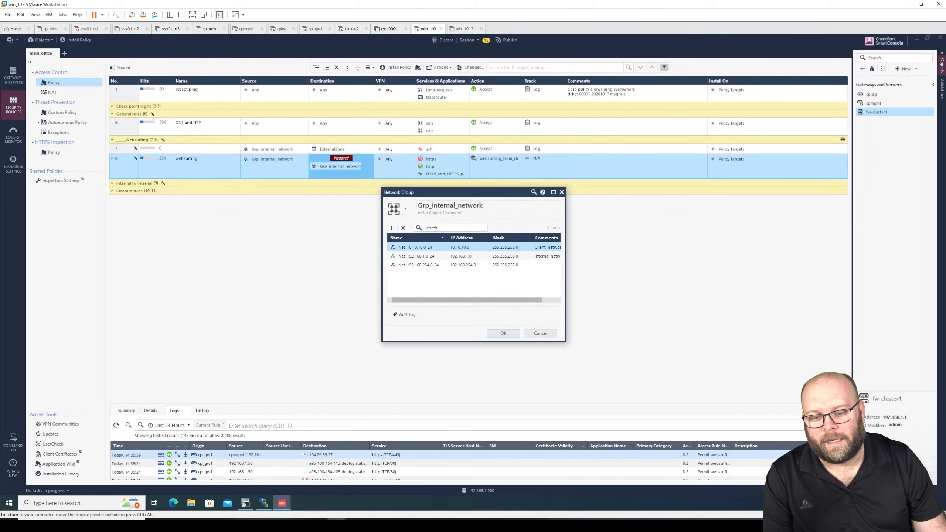
click(467, 206)
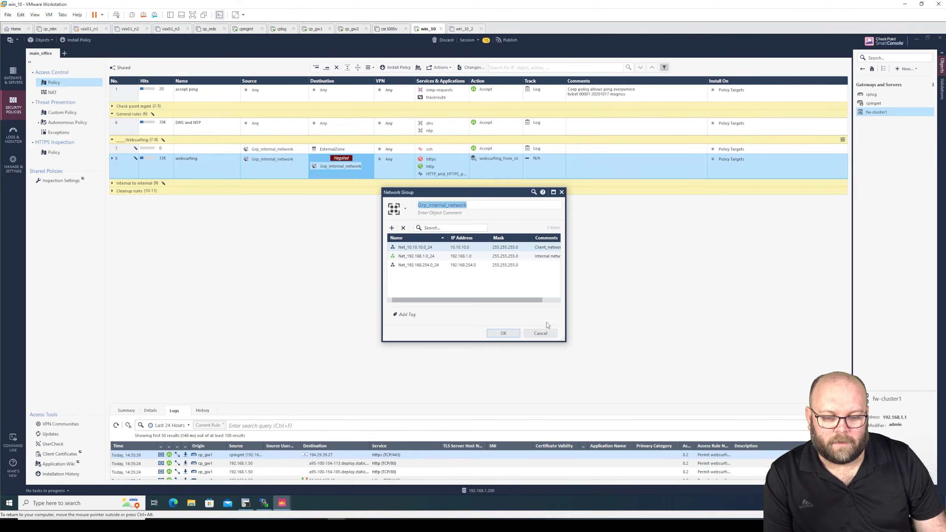
click(547, 333)
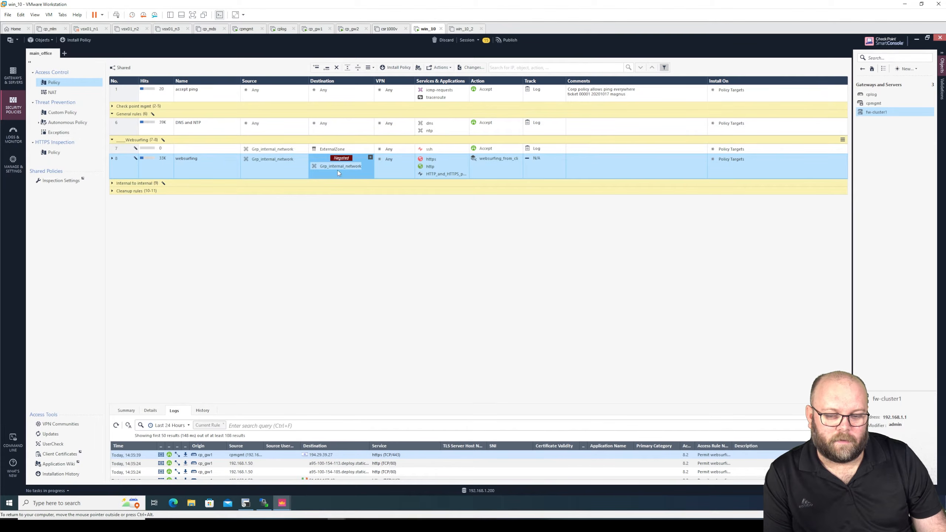
mouse_move(337, 166)
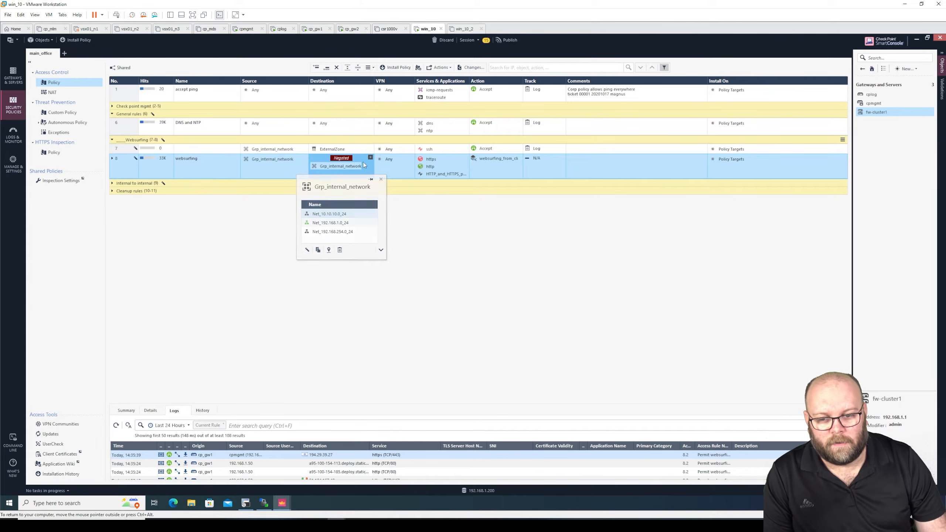
click(338, 149)
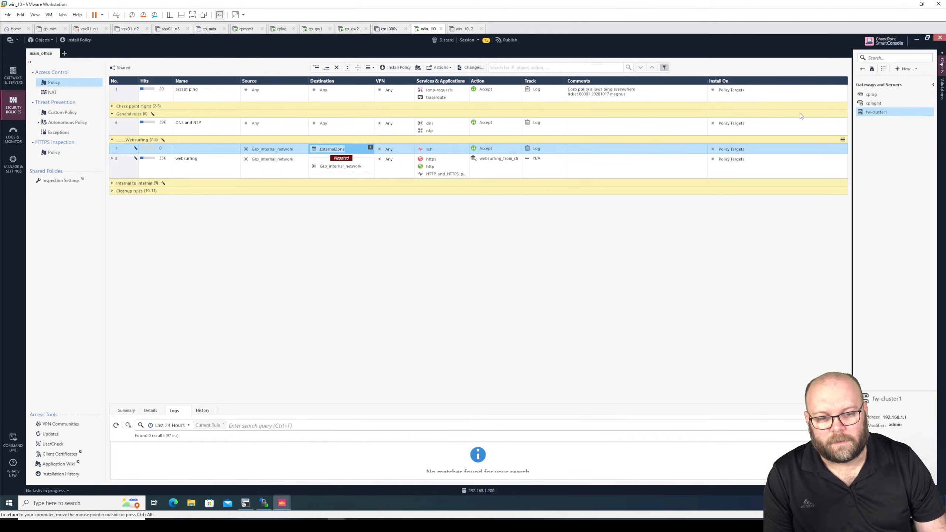
Step: Check fw-cluster1's eth0 topology security zone, keep ExternalZone, and cancel out of every dialog
double_click(880, 112)
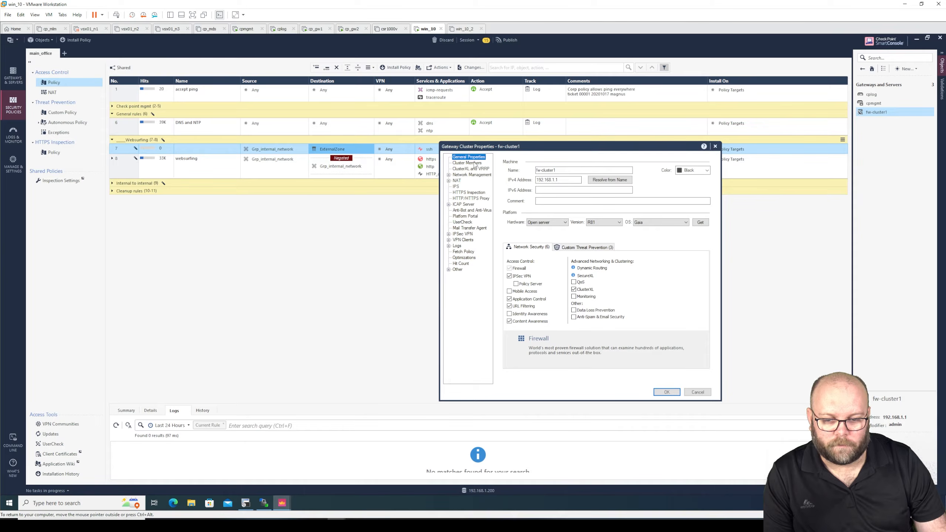
click(468, 175)
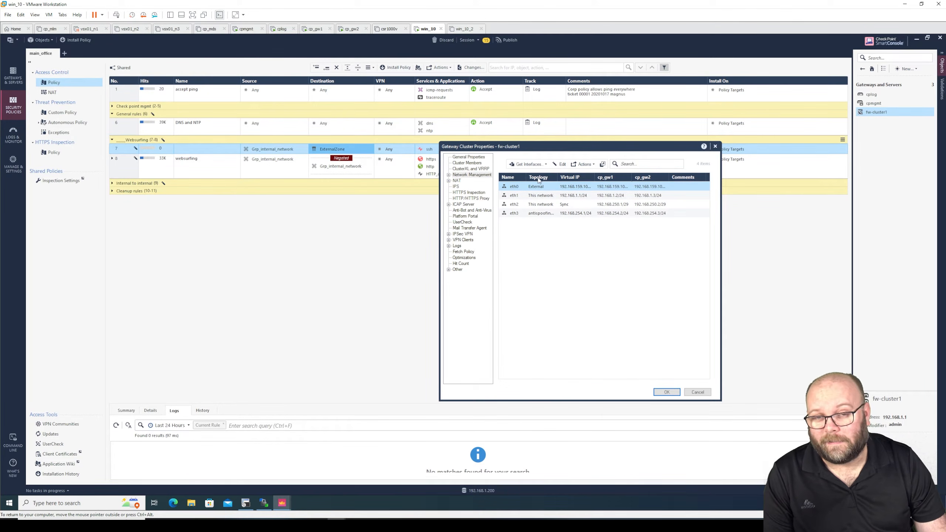
click(561, 164)
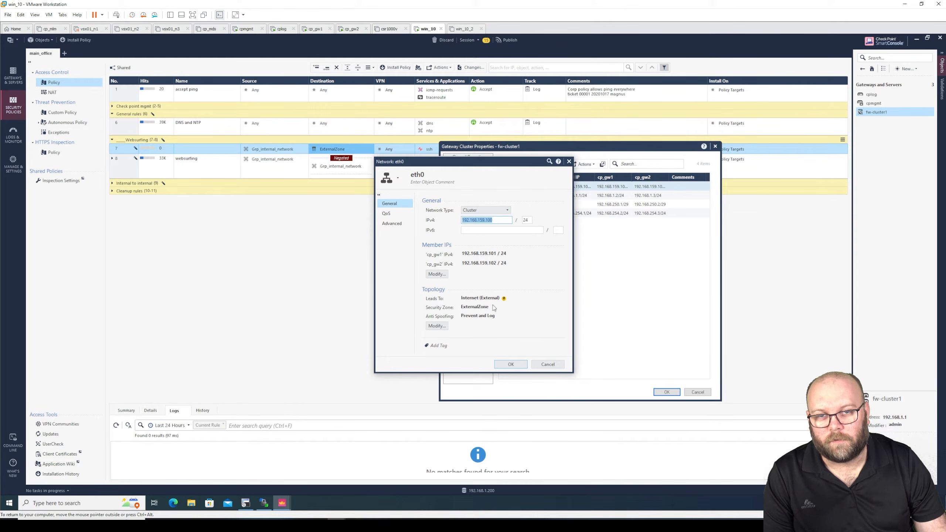
click(436, 325)
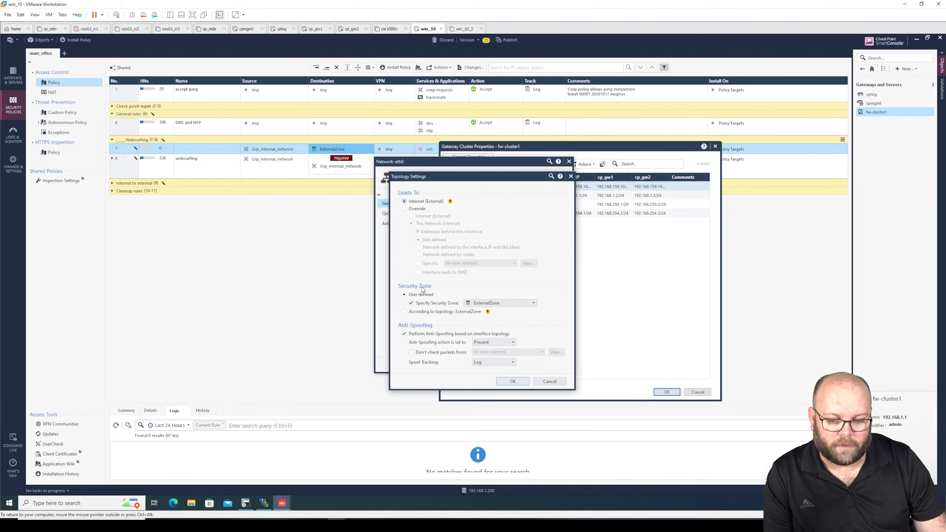
mouse_move(503, 305)
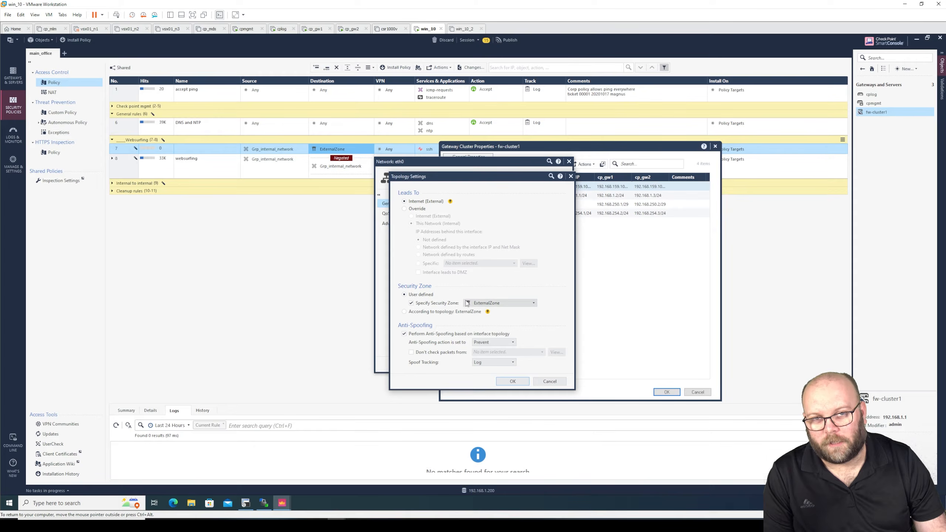
mouse_move(470, 303)
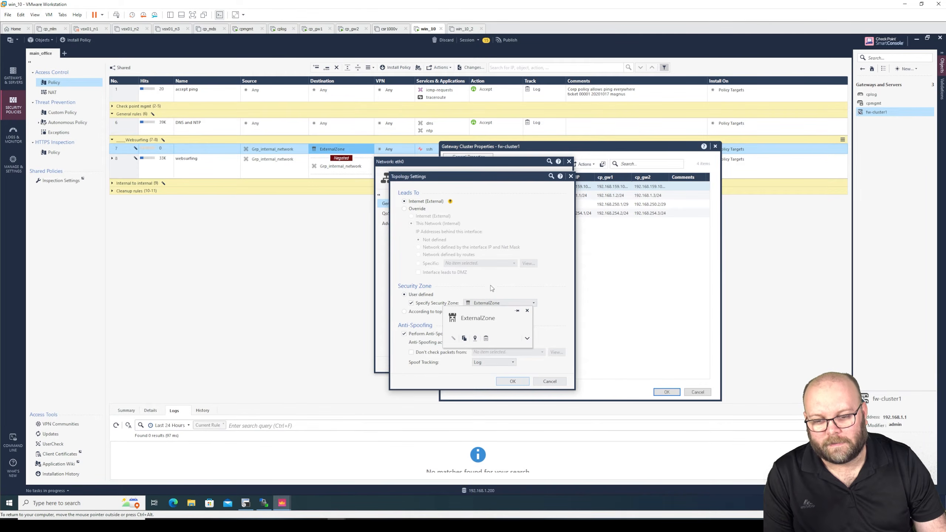
click(528, 302)
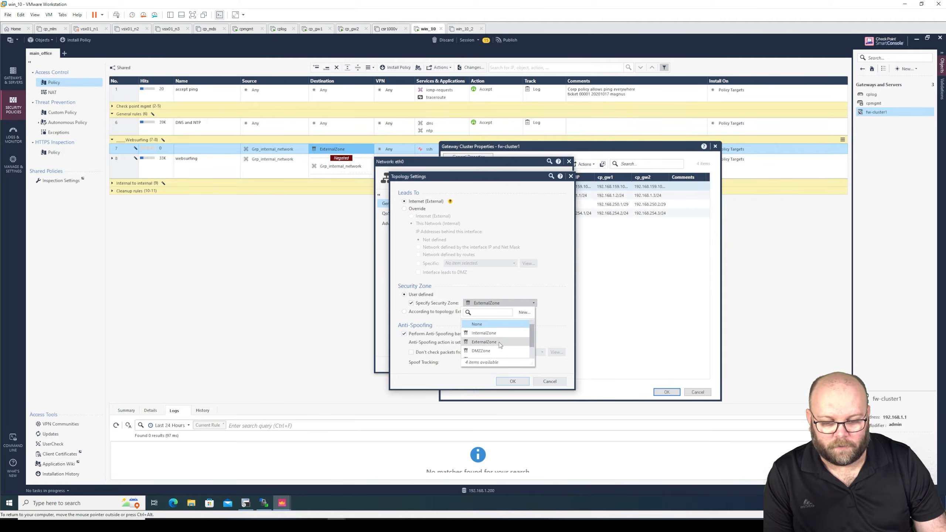
click(567, 314)
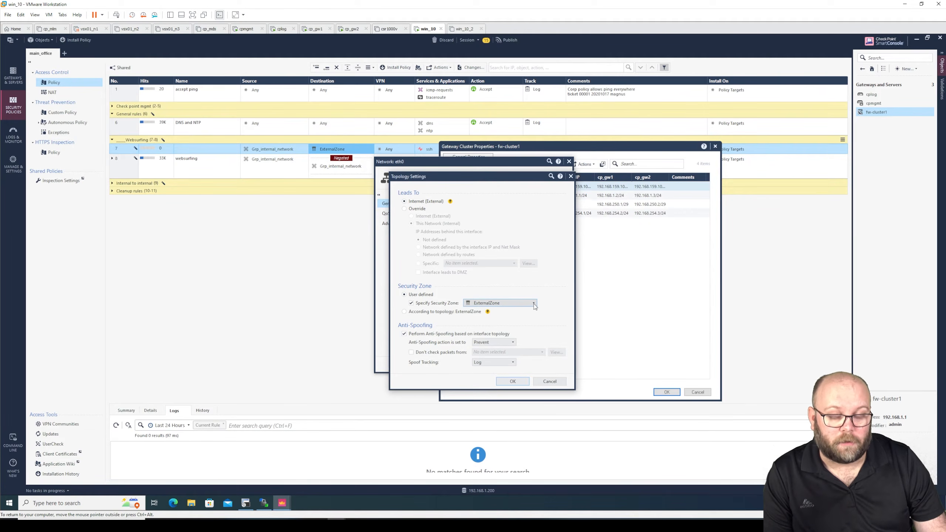
click(553, 381)
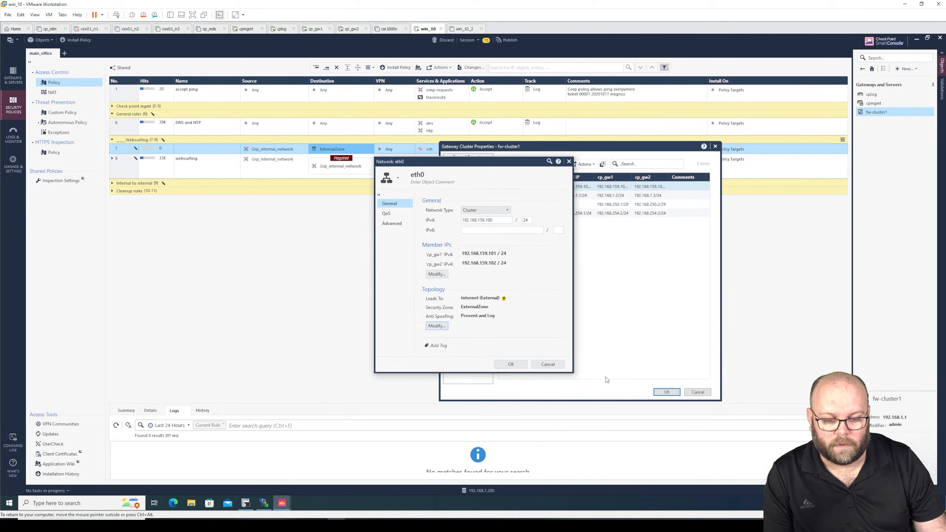
click(547, 364)
click(697, 391)
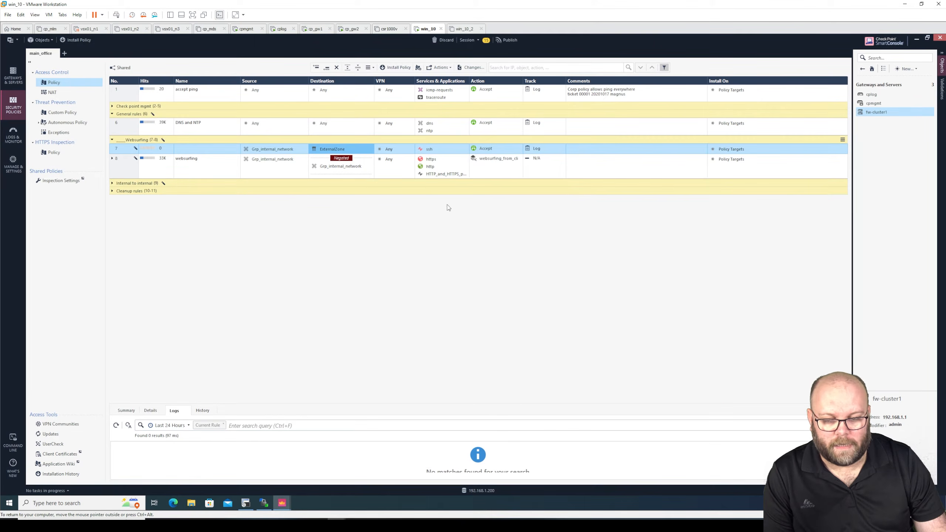
Step: Set rule 8's Destination to ExternalZone only, removing Grp_internal_network and un-negating the cell
drag(332, 150, 330, 167)
click(344, 167)
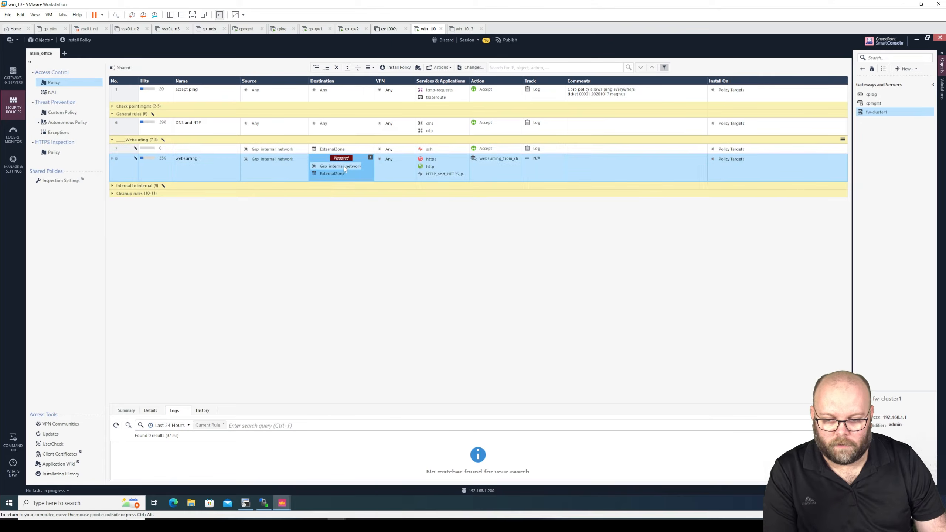
key(Delete)
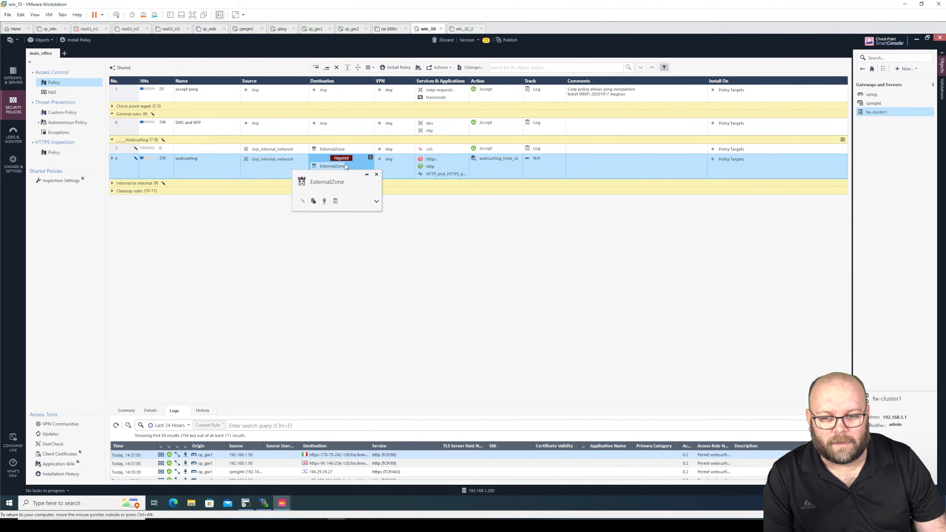
right_click(356, 166)
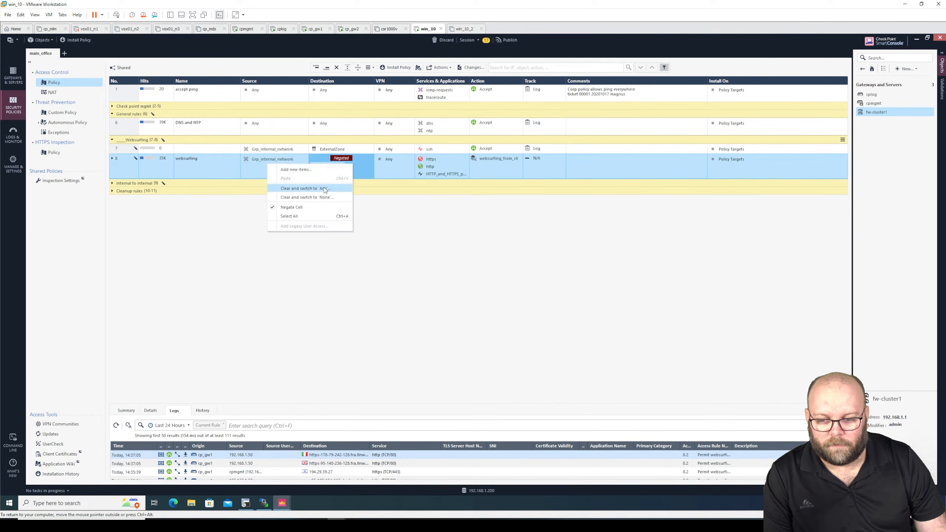
click(274, 209)
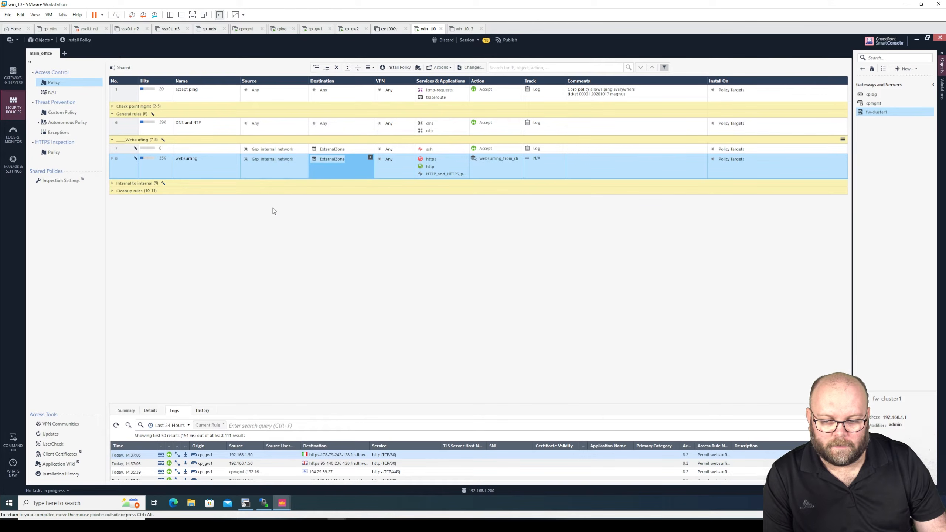
Step: Expand rule 8 and review its Source and Destination and sub-rule 8.2's Destination
click(112, 159)
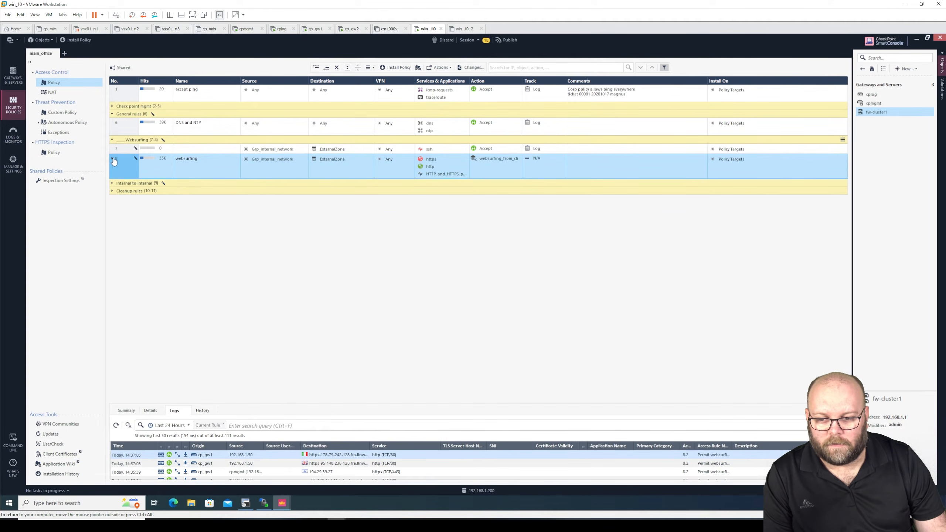
click(280, 162)
click(331, 160)
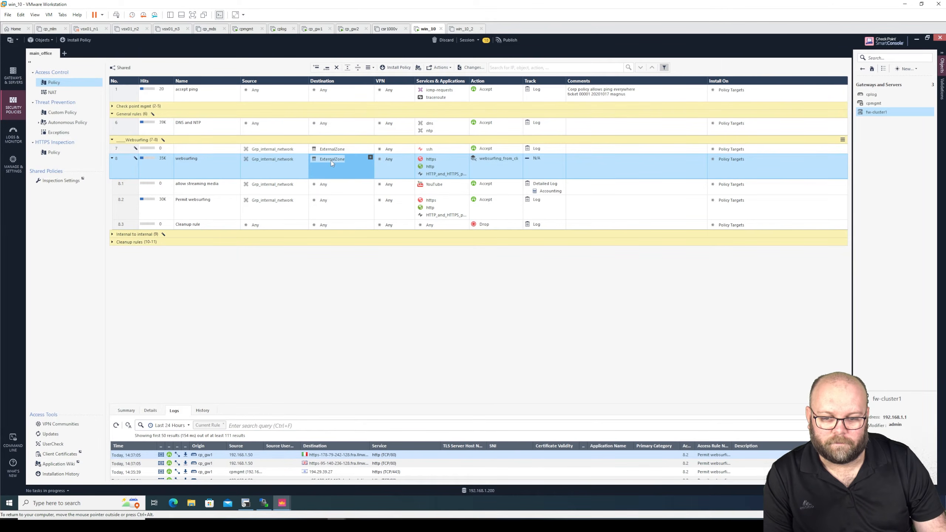
click(340, 214)
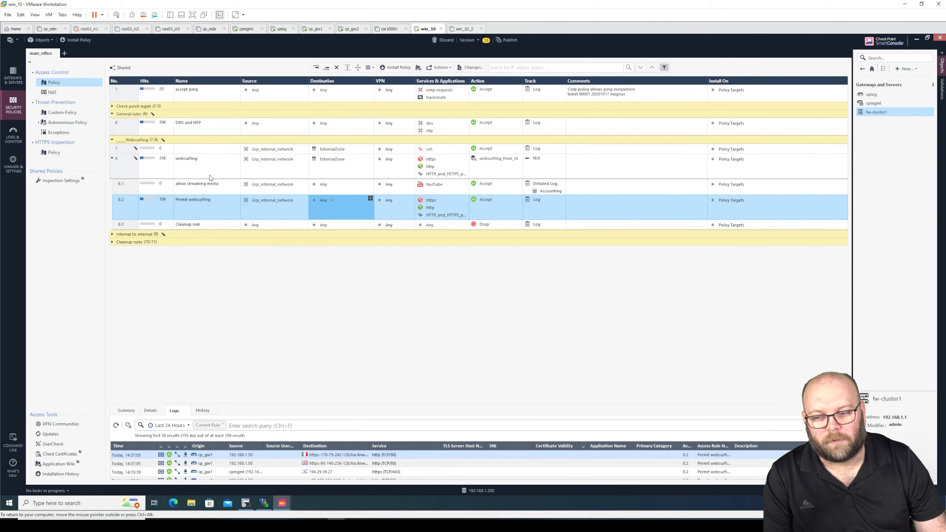
click(112, 158)
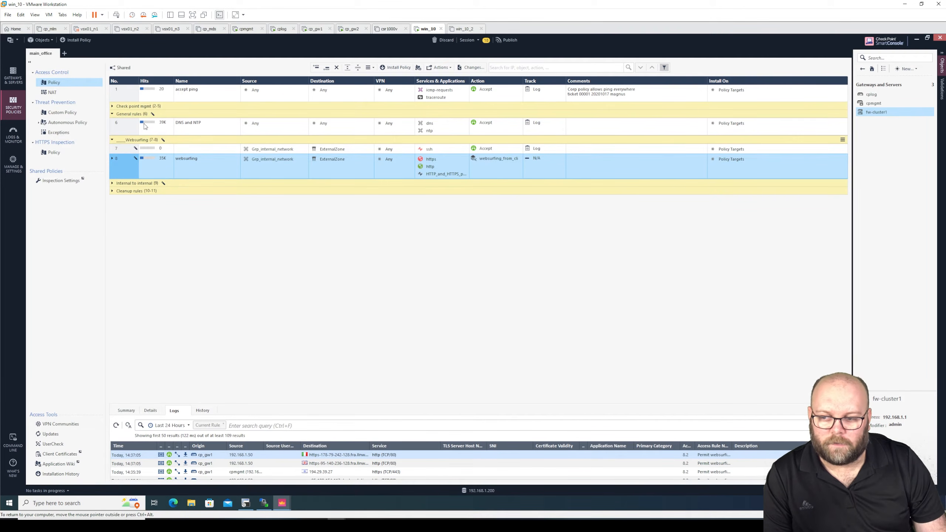
click(153, 116)
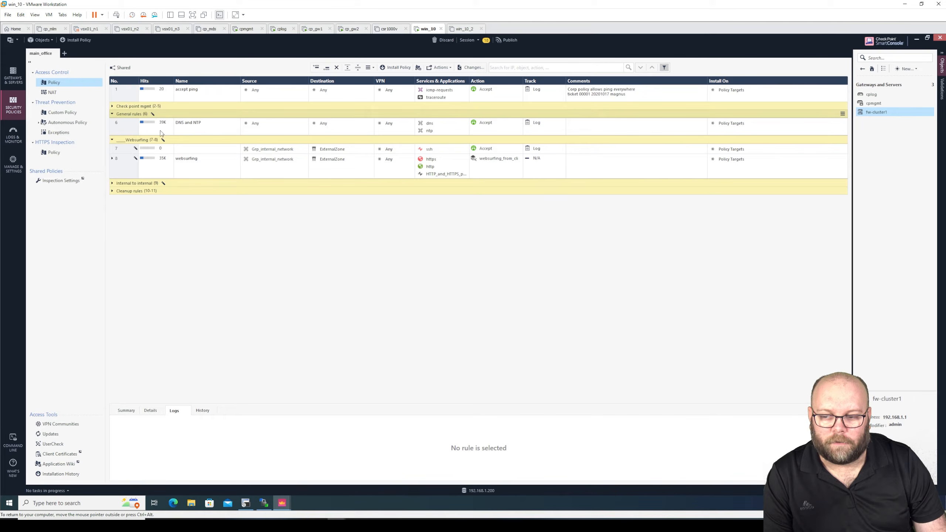
click(135, 148)
click(130, 160)
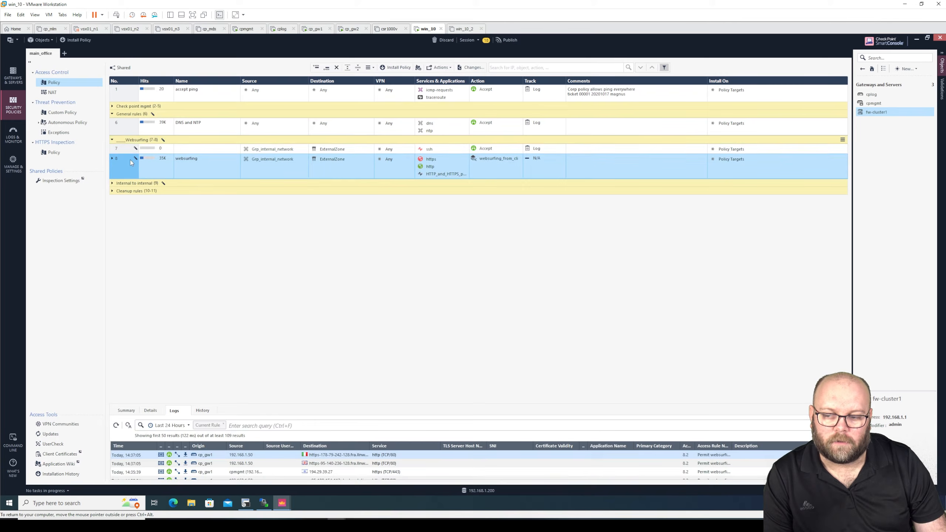
click(167, 184)
click(133, 164)
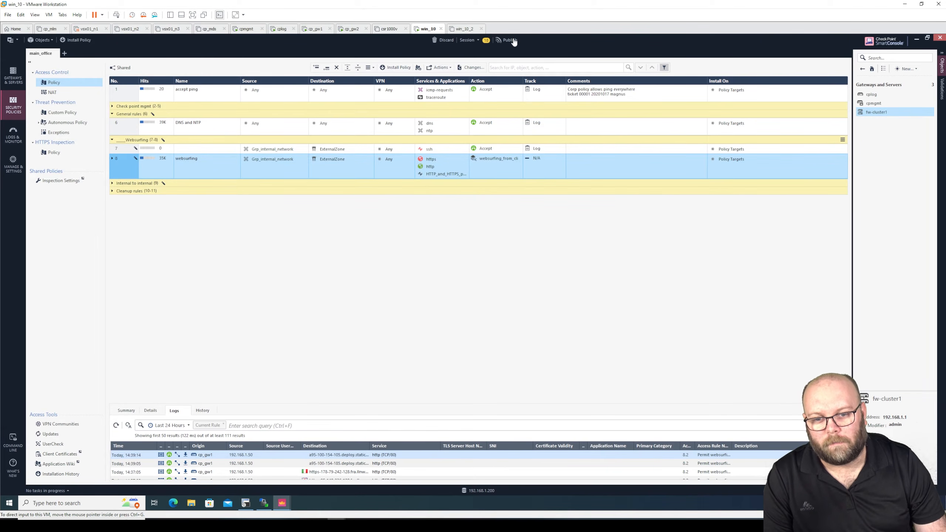
click(111, 159)
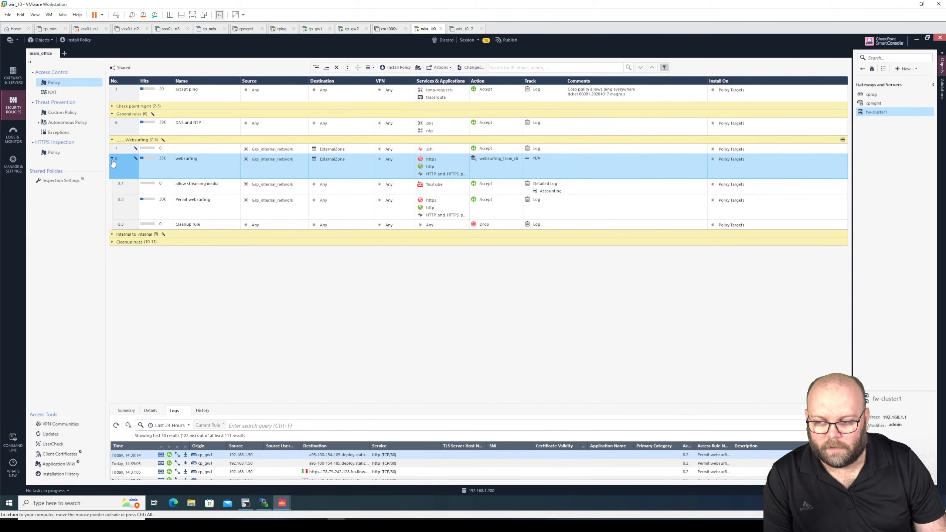
Step: Add a new rule 8.2 below 8.1 with Action Accept and Track Log
right_click(124, 189)
click(109, 195)
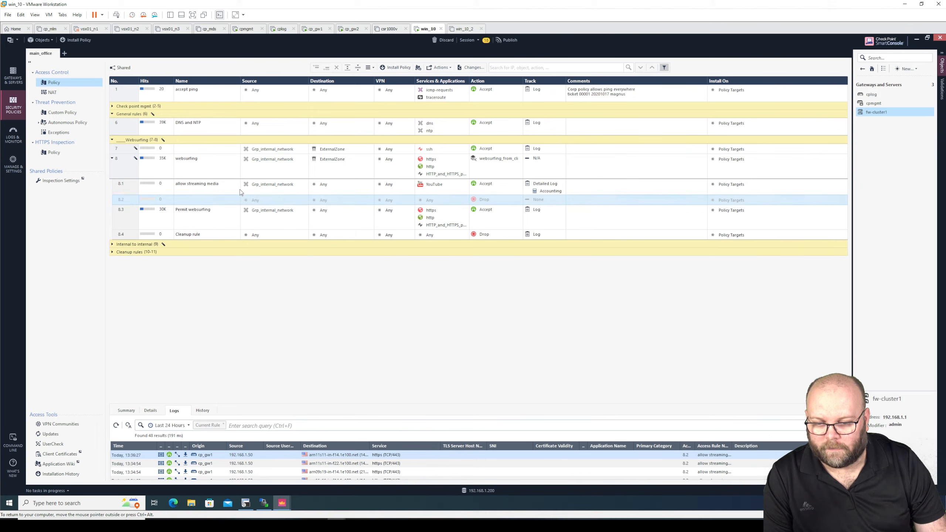
click(487, 200)
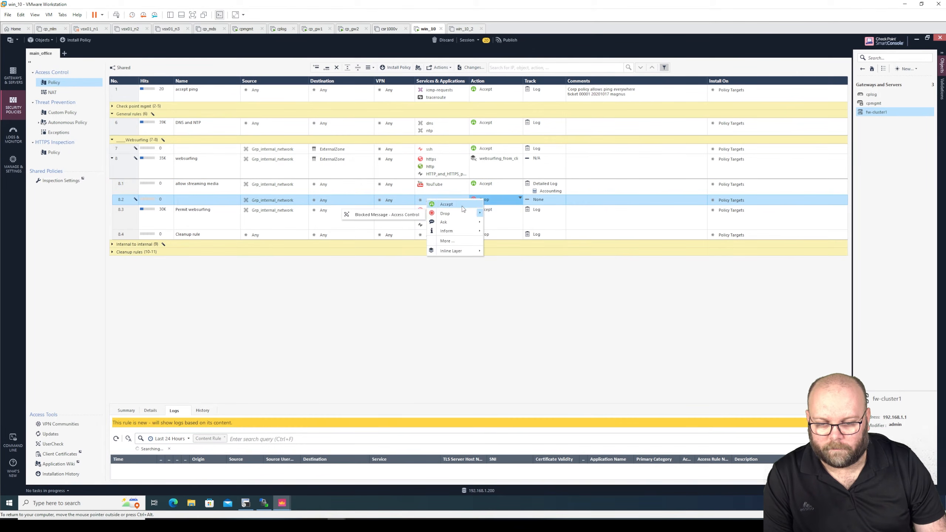
click(462, 214)
click(538, 200)
click(521, 213)
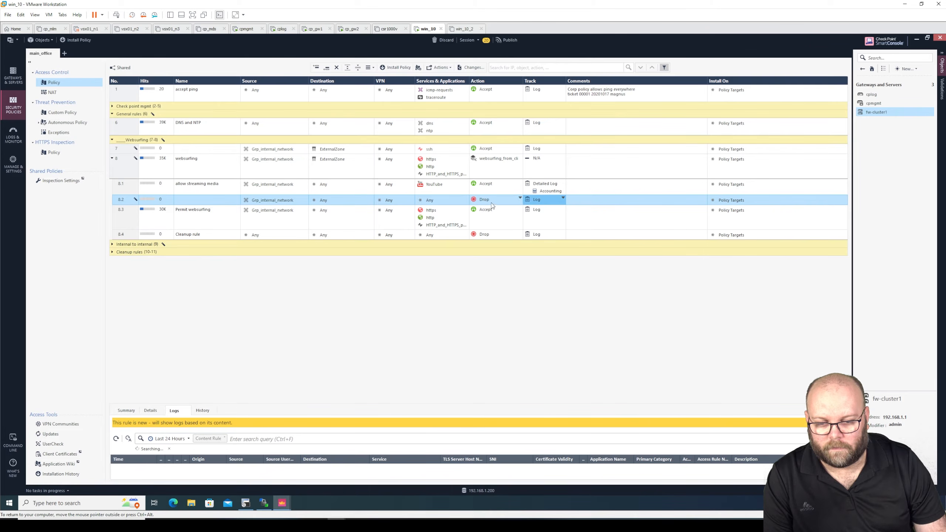
click(484, 200)
click(460, 207)
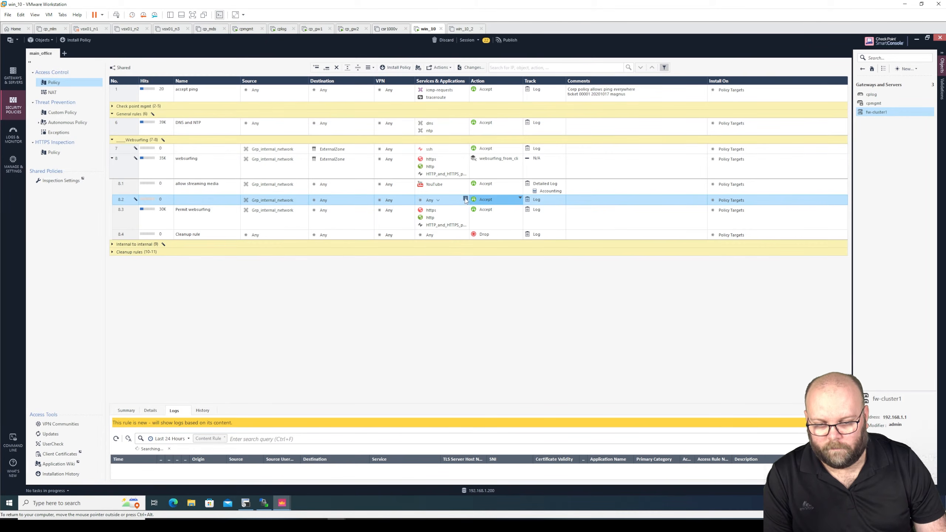
Step: Add Spotify to rule 8.2's Services & Applications
click(465, 198)
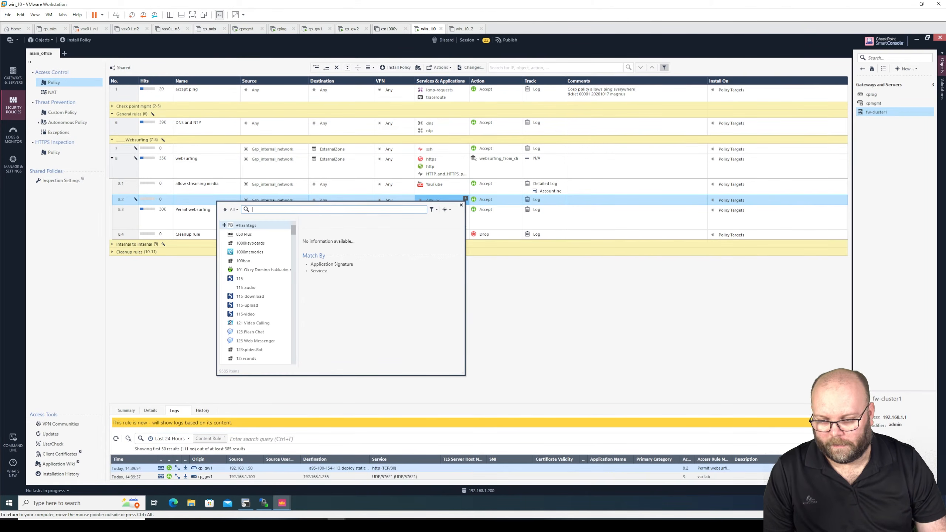
text(spoti)
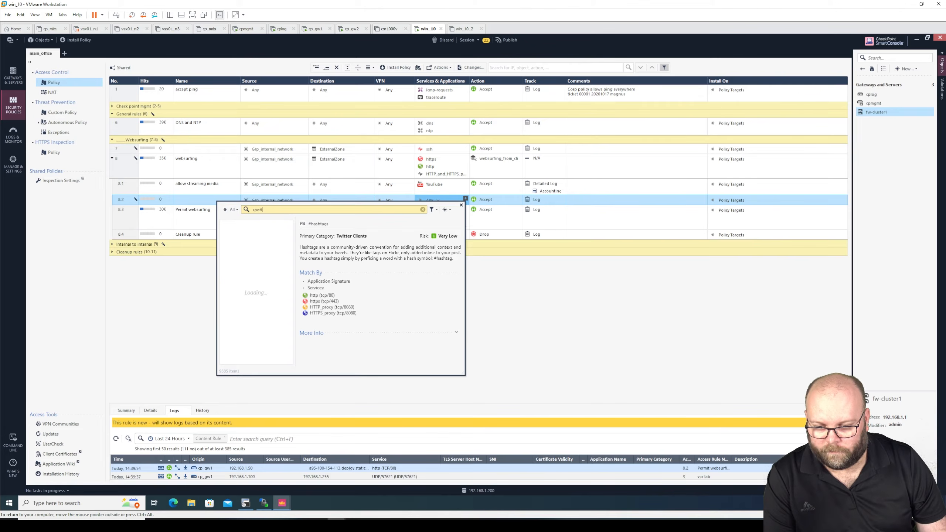
key(BackSpace)
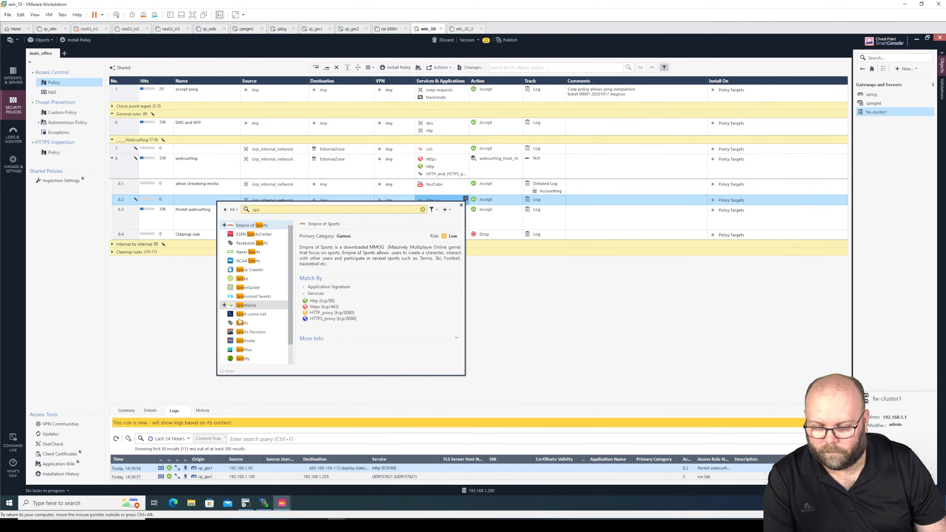
click(224, 359)
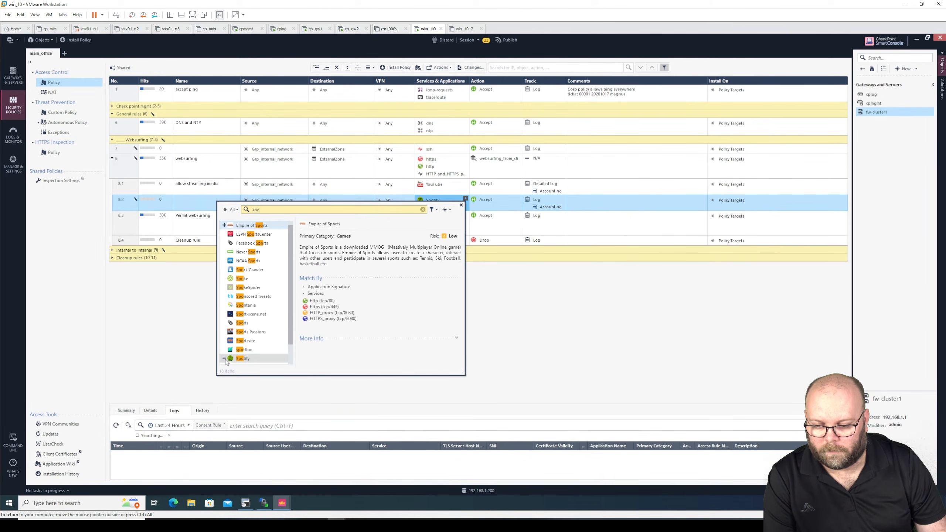
click(495, 320)
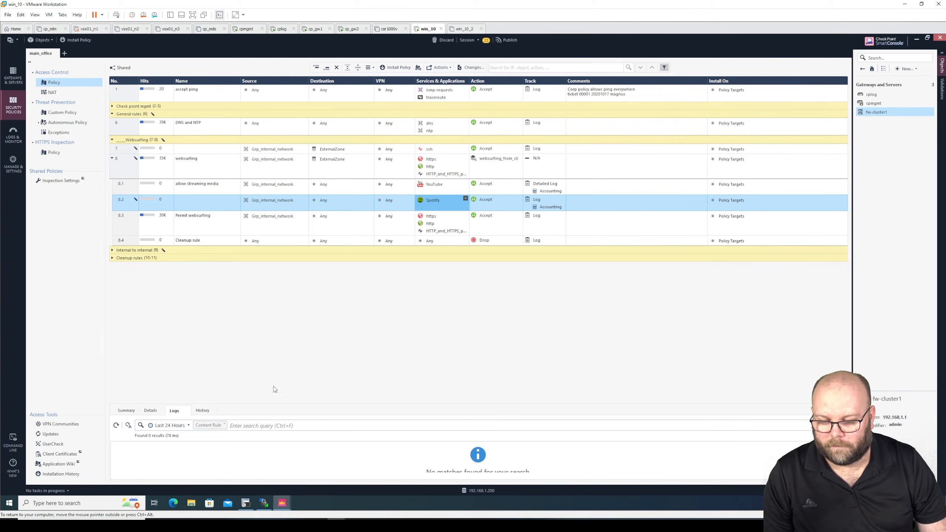
Step: On the 192.168.1.200 console, review the Administrators list, then return to the main_office rulebase
mouse_move(281, 502)
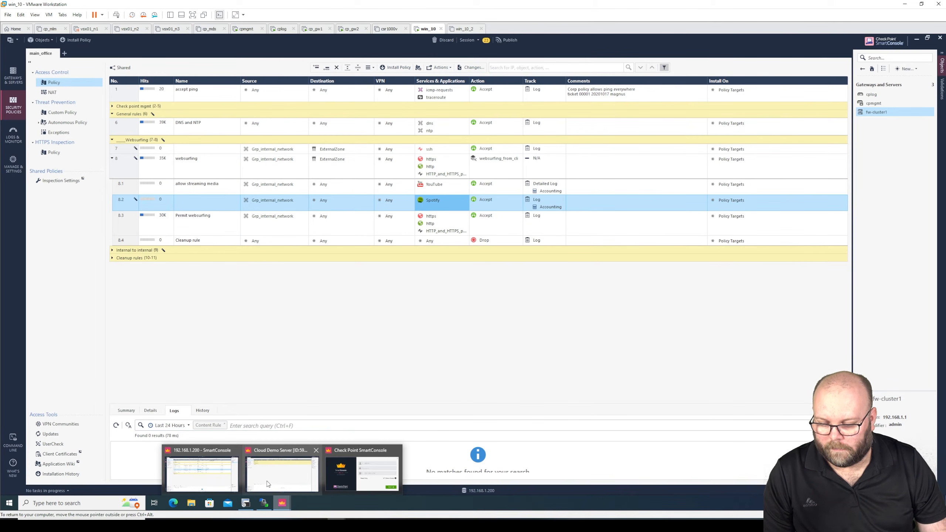
click(217, 476)
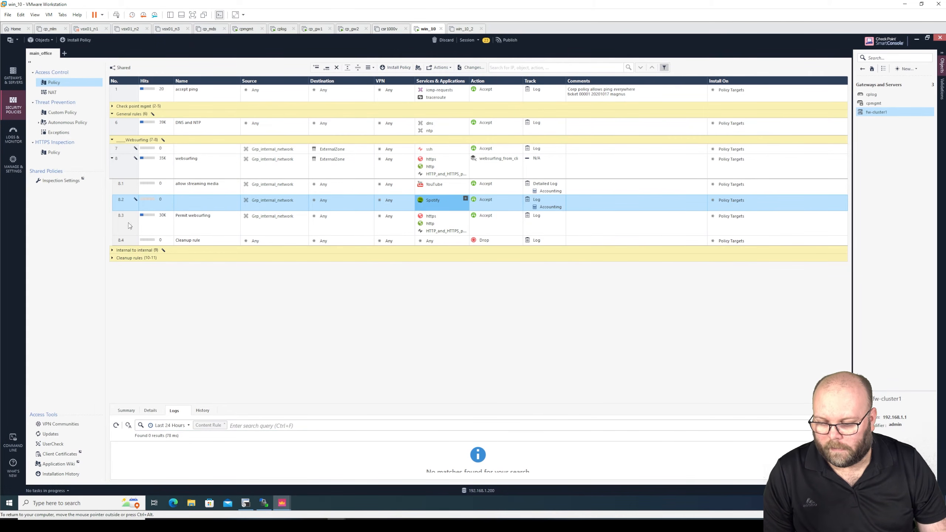
click(14, 168)
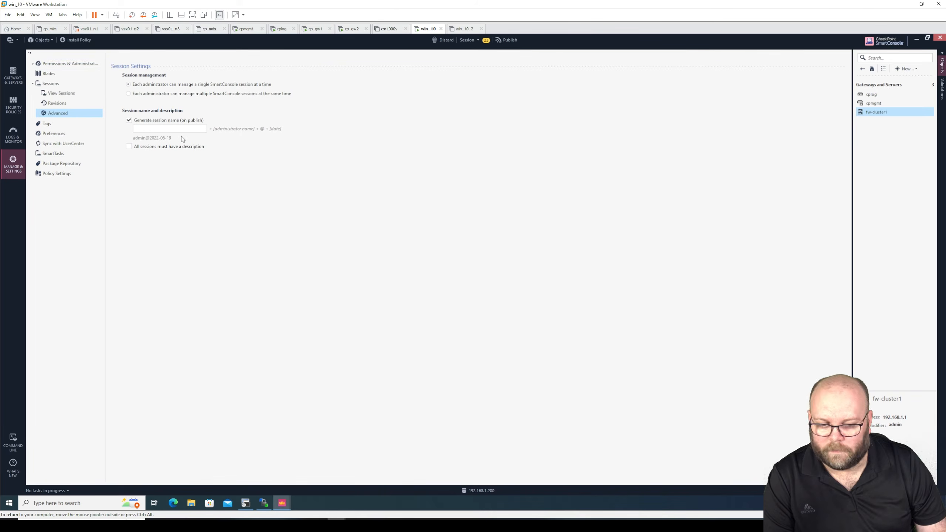
click(41, 66)
click(51, 75)
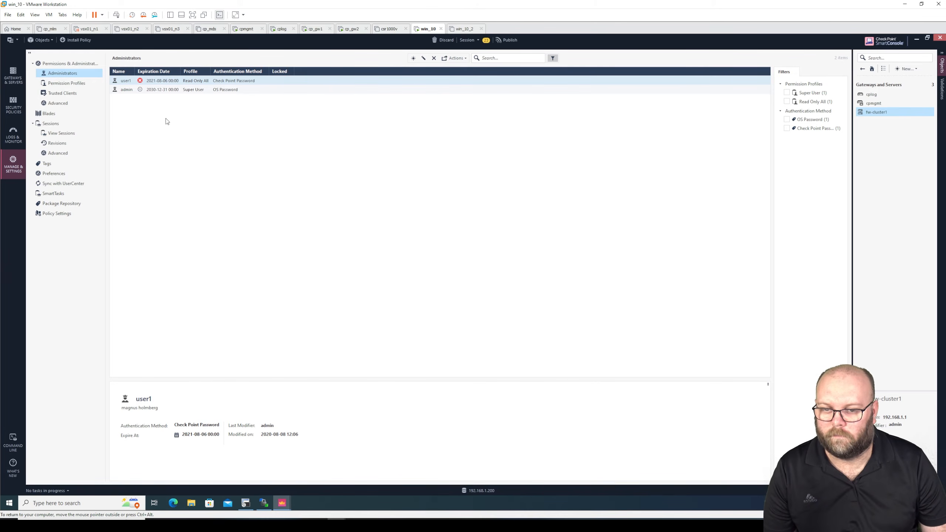
click(13, 104)
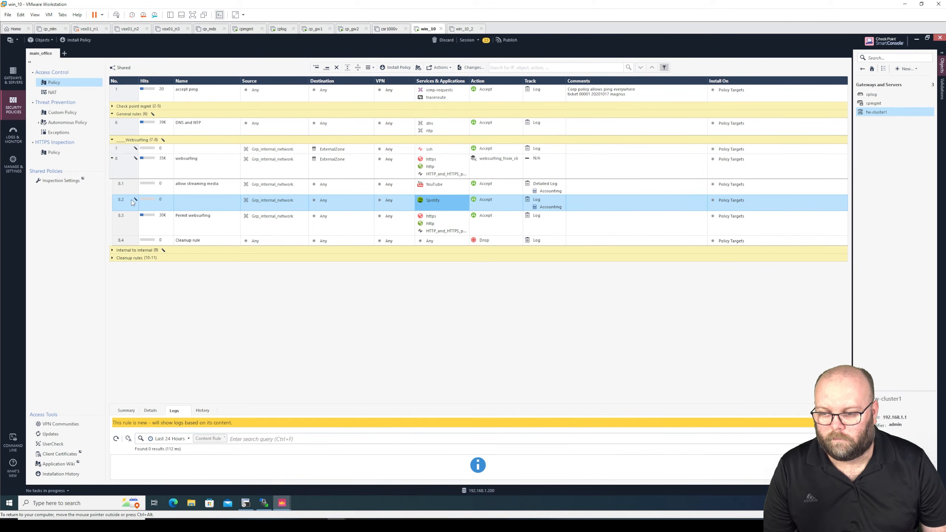
Step: Delete the Spotify rule 8.2 and publish the session
right_click(131, 200)
click(128, 229)
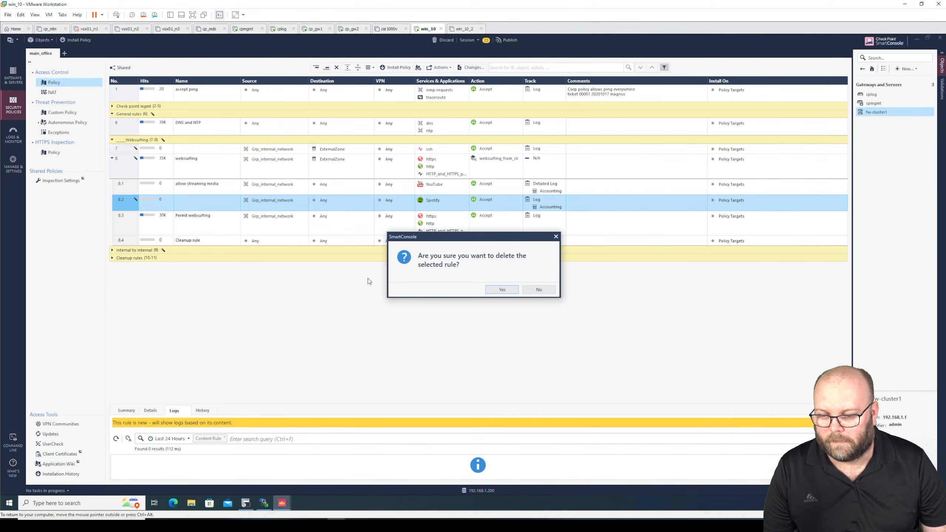
click(502, 290)
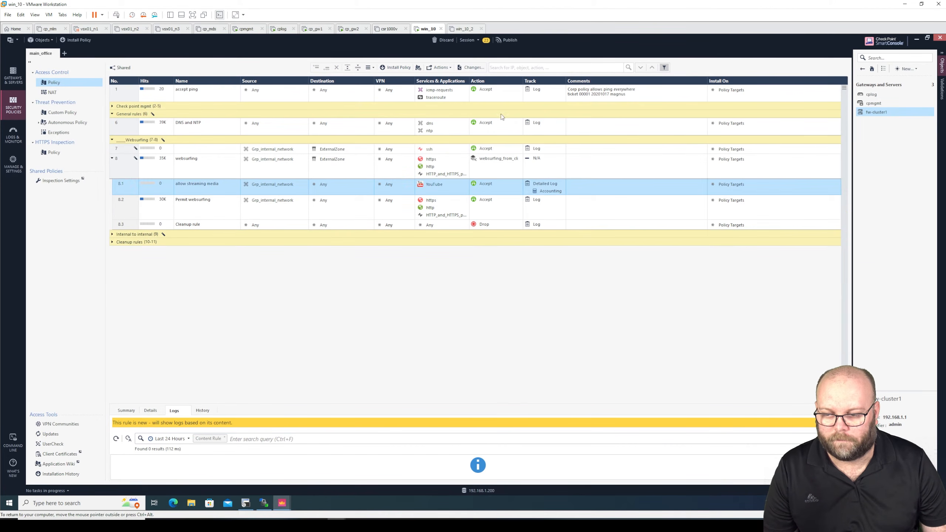
click(505, 40)
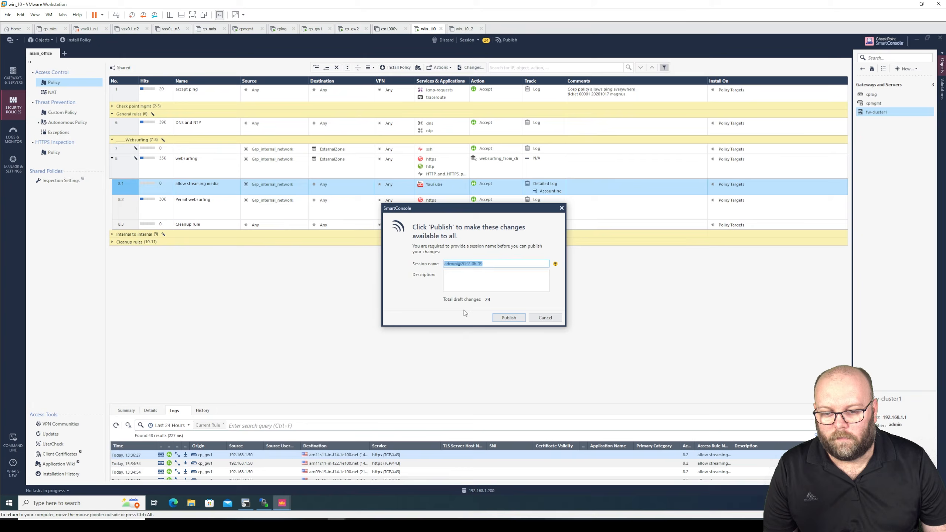
click(503, 319)
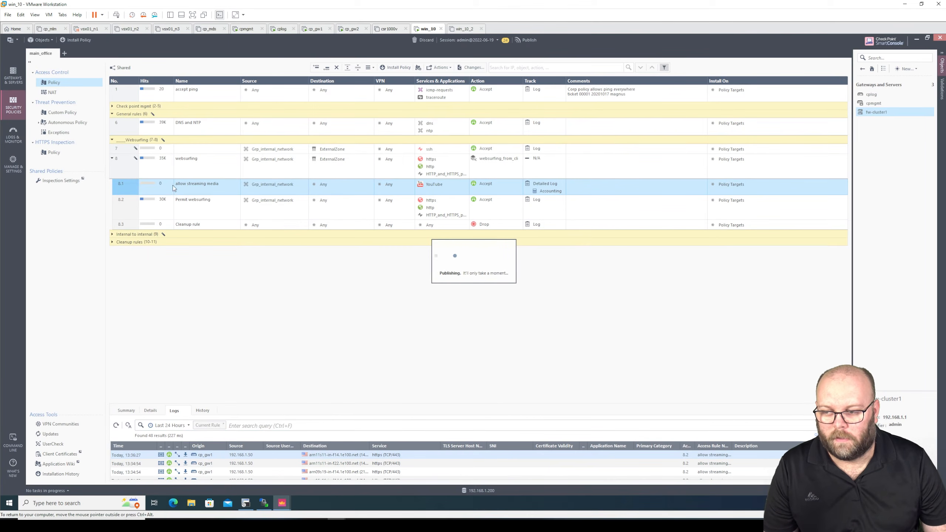
click(13, 164)
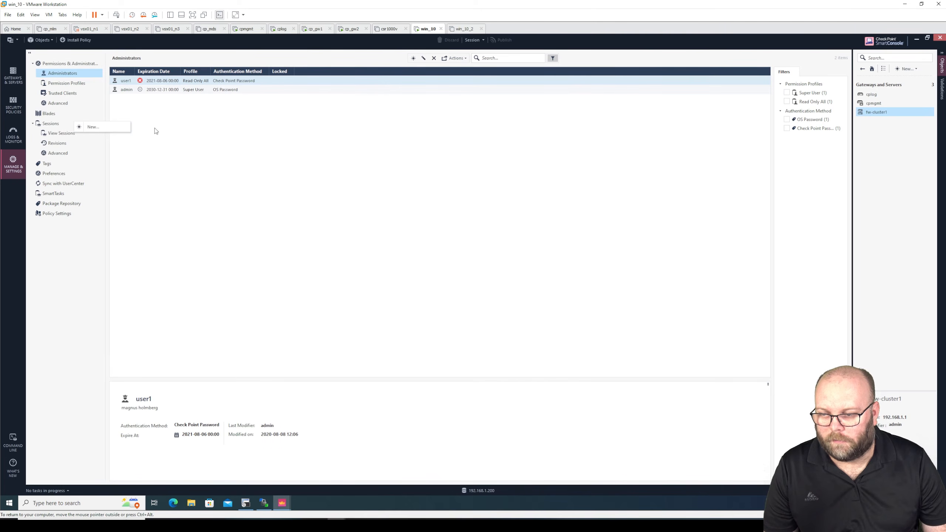
Step: Create a new administrator named user2 and set its Check Point password
click(93, 127)
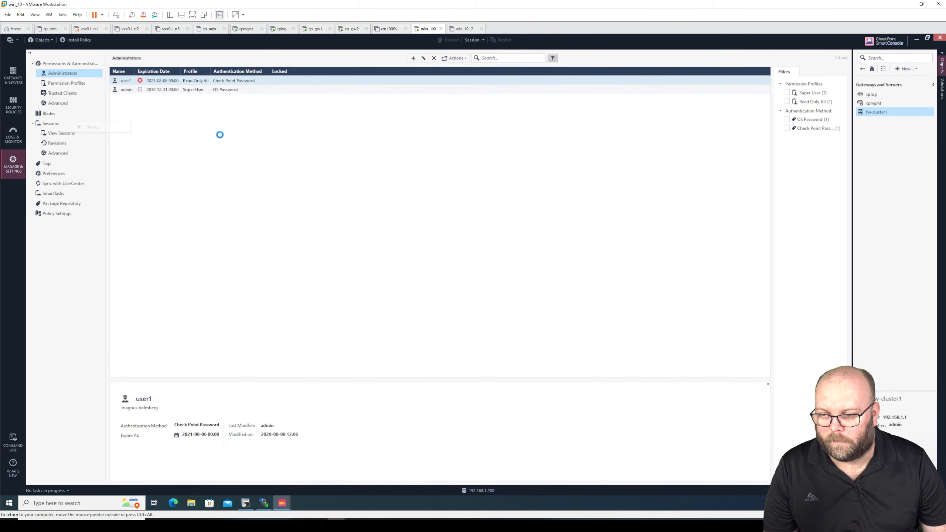
text(user2)
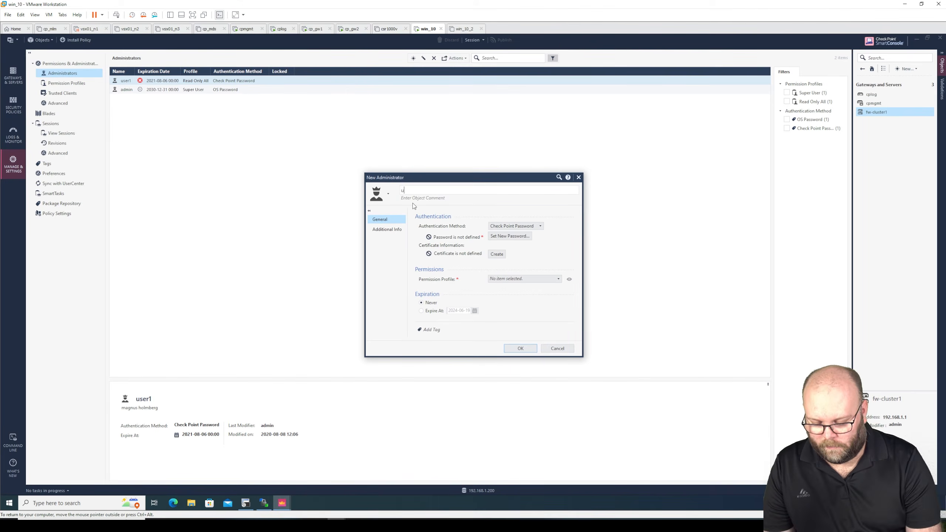
click(516, 240)
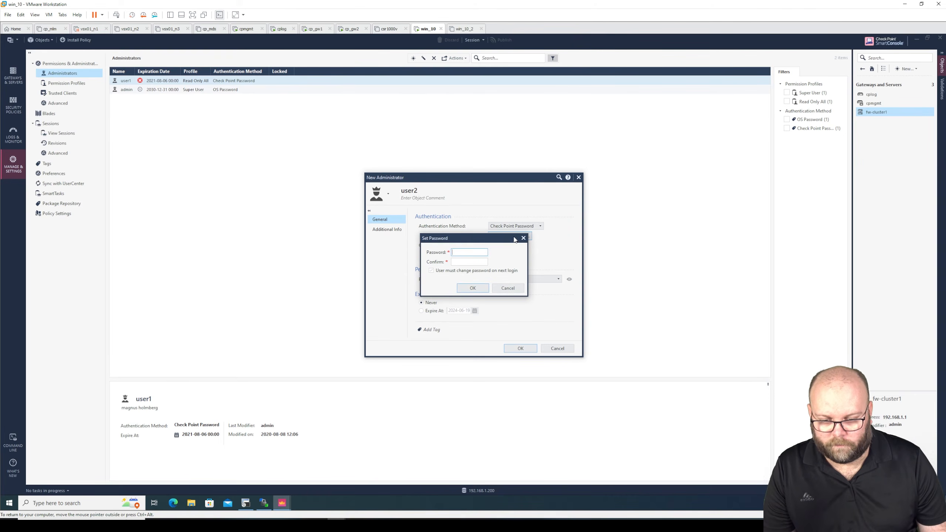
text(vpn123)
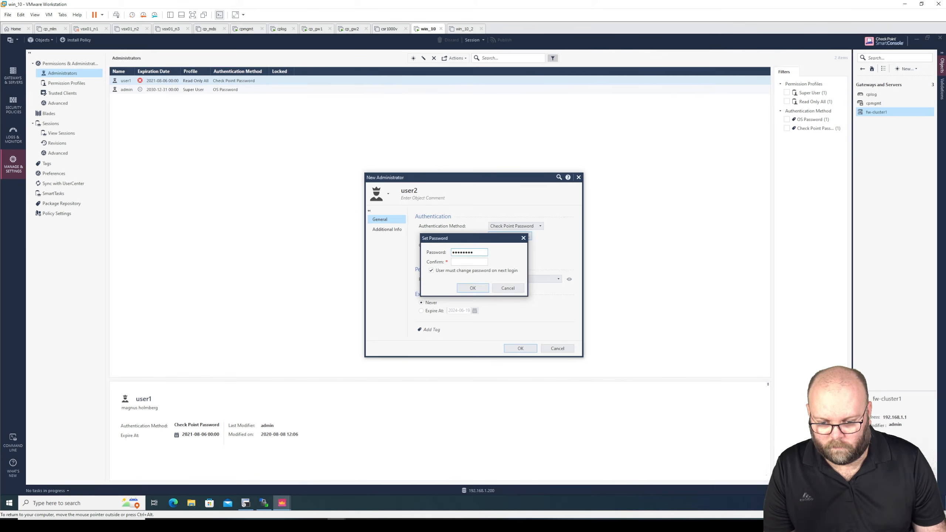
drag(474, 253, 439, 254)
text(•••••••••••••)
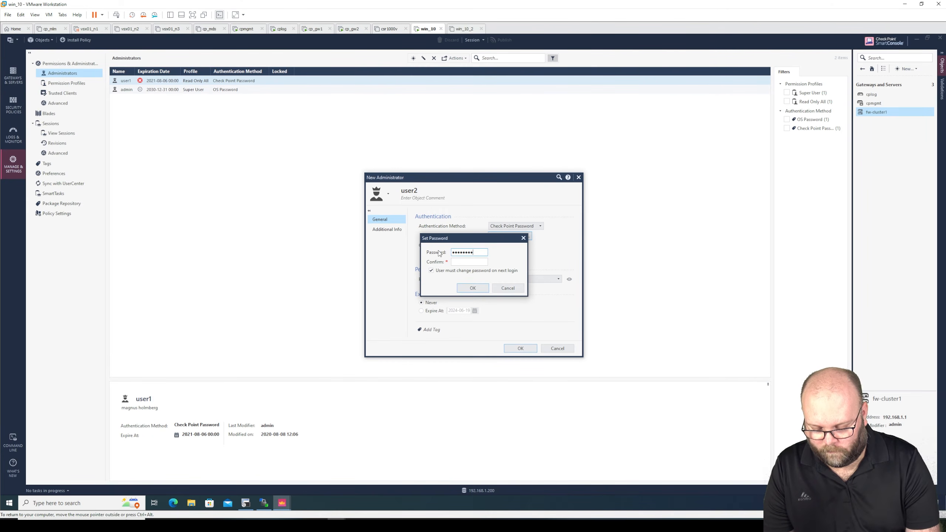
key(Tab)
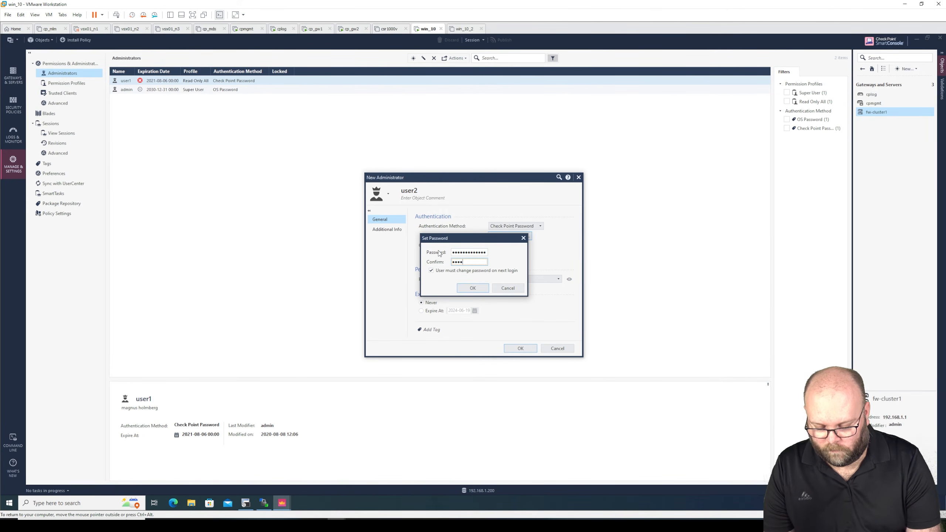
text(•••••••••••••)
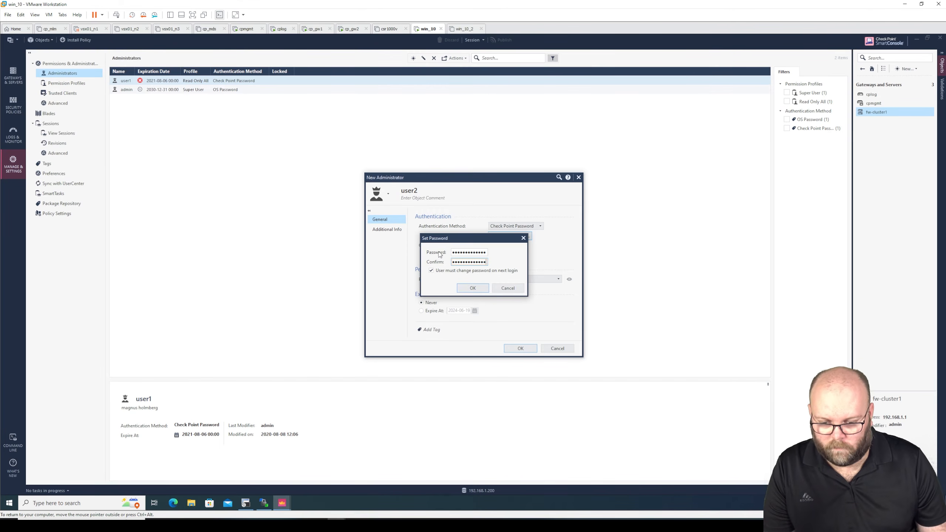
click(441, 272)
click(470, 289)
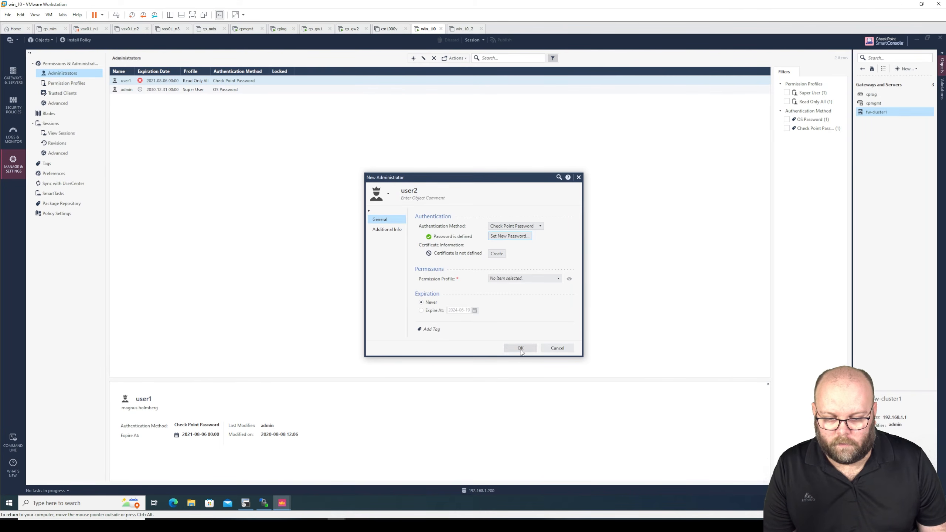
Step: Give user2 the Read Write All permission profile, save it, and publish the change
click(519, 348)
key(Return)
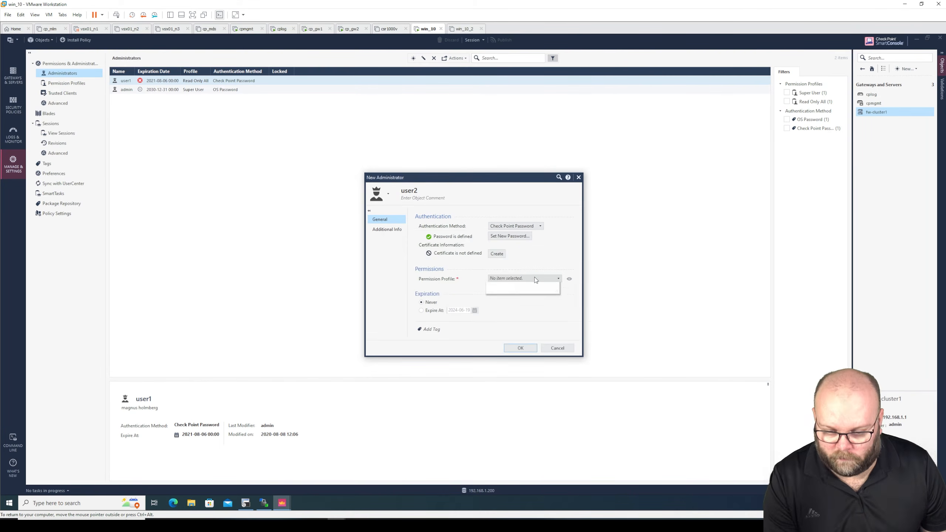
click(533, 278)
click(525, 310)
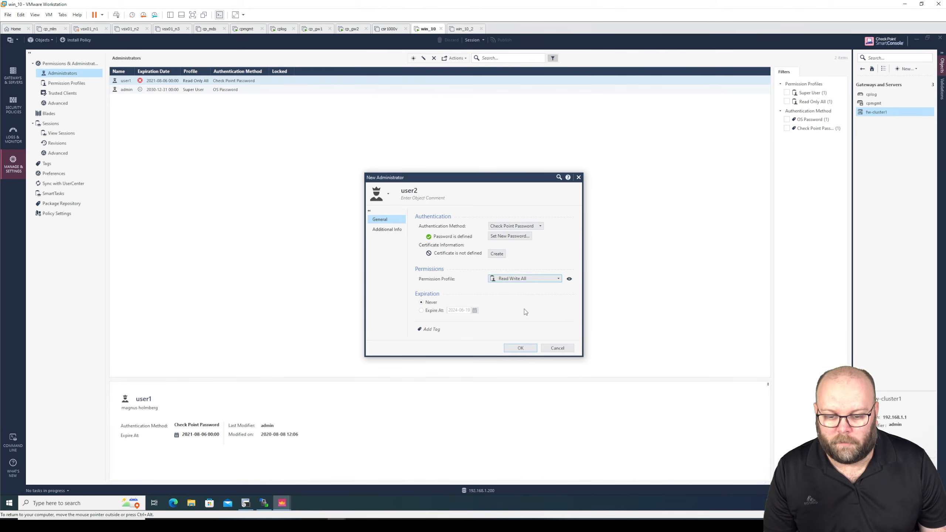
click(520, 347)
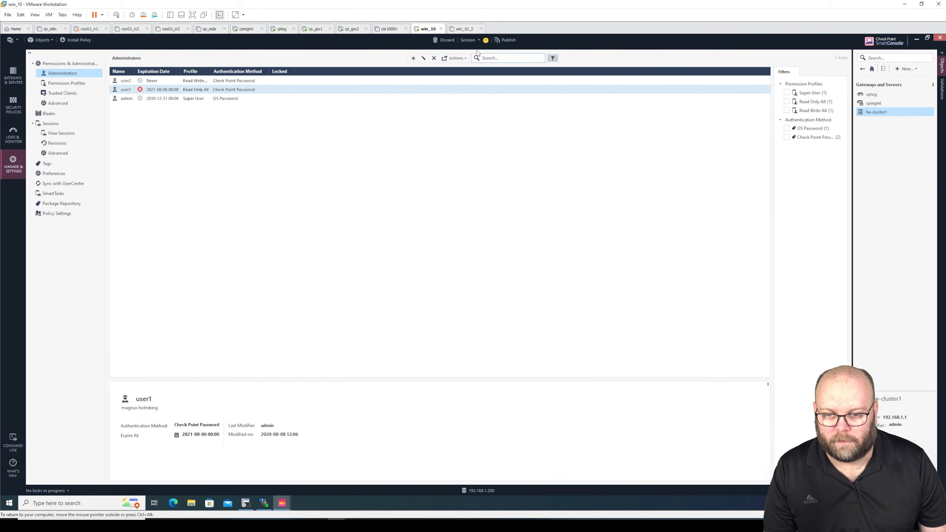
click(509, 41)
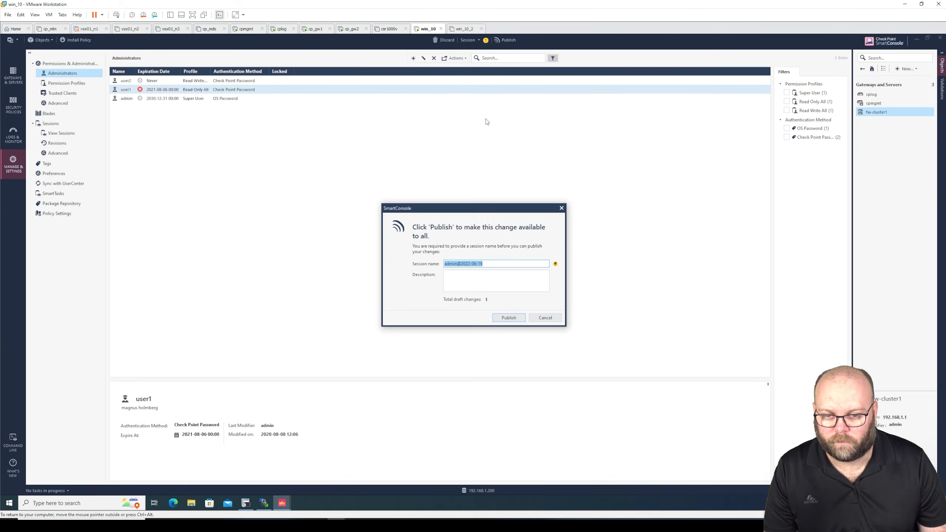
click(508, 317)
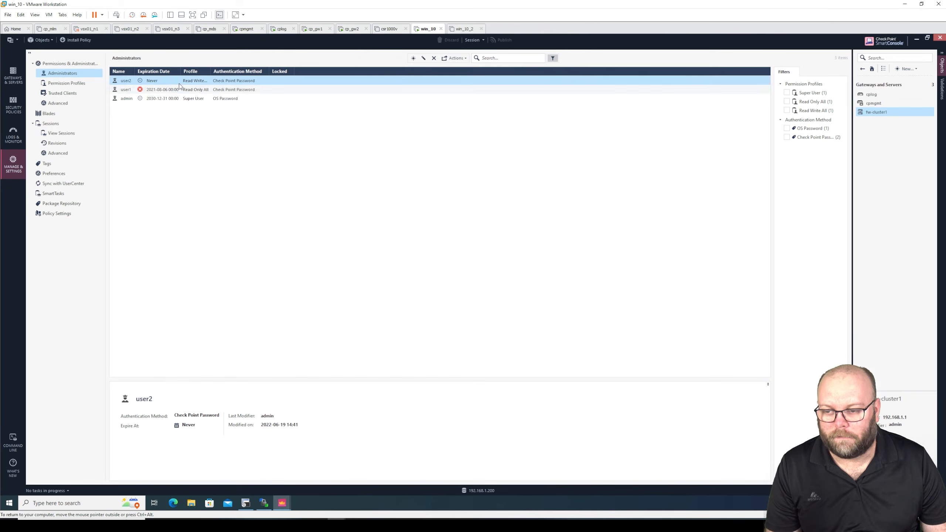
click(13, 105)
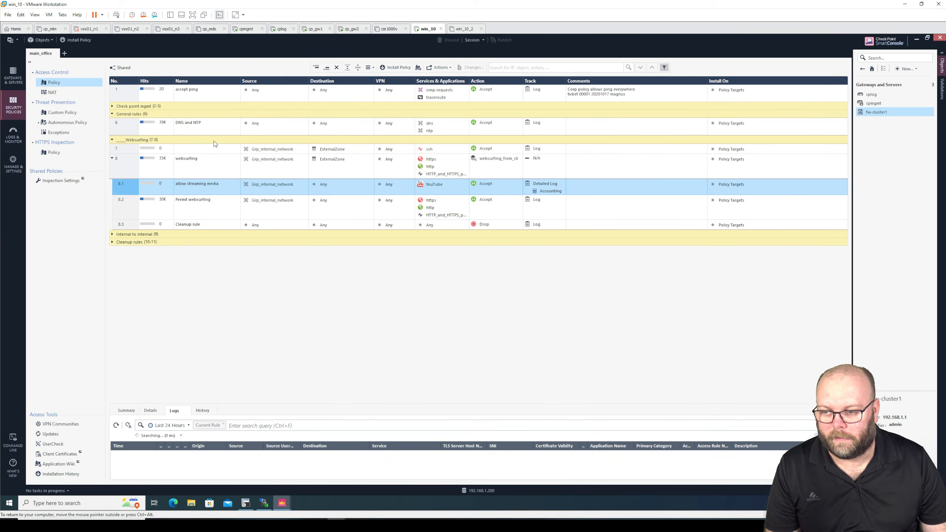
Step: Insert a new rule 8.2 below 8.1 with source Grp_internal_network, action Accept and Log tracking
right_click(129, 185)
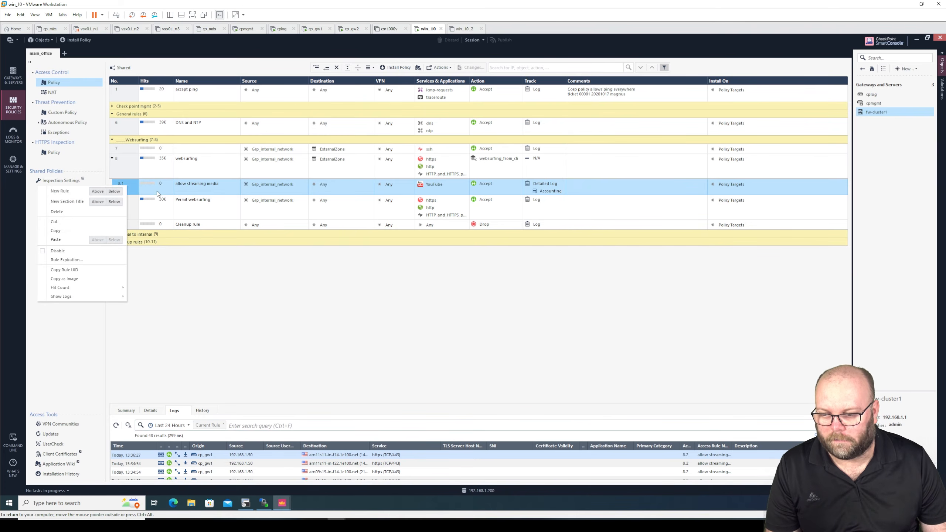
click(147, 195)
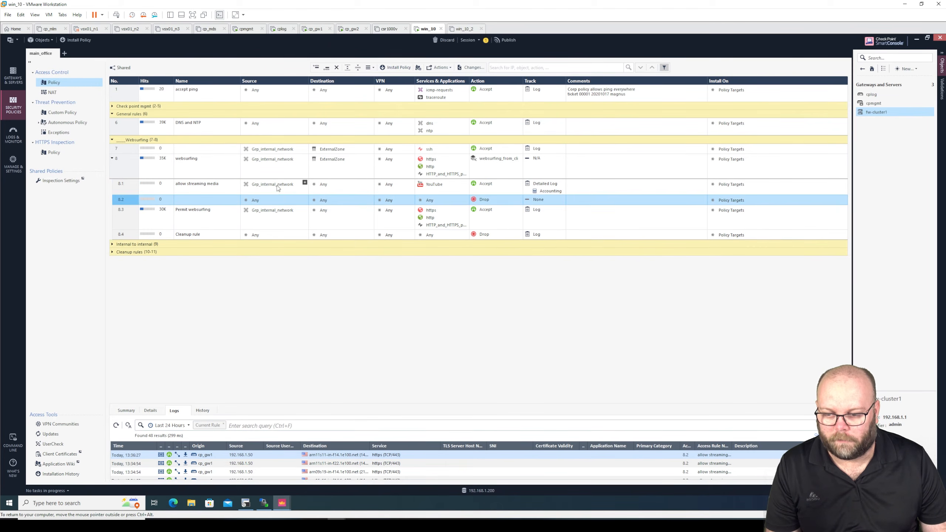
drag(277, 185, 272, 202)
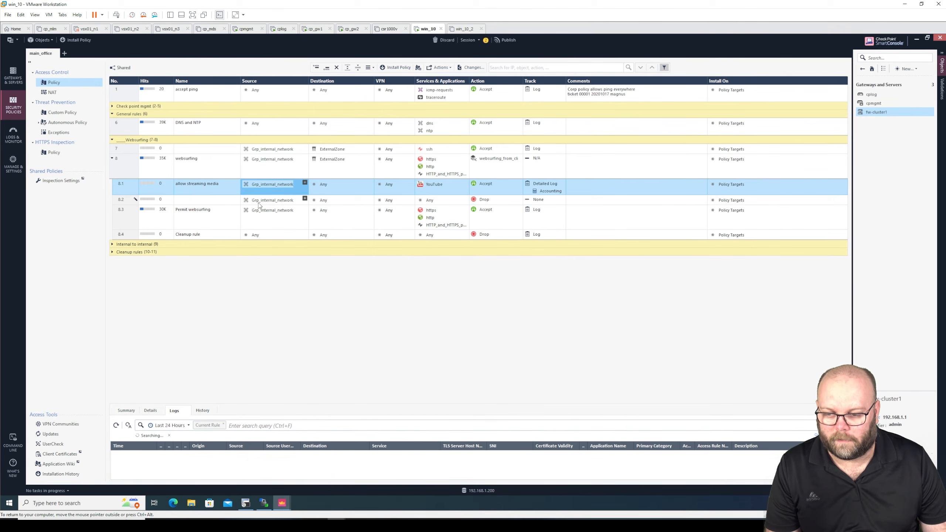
click(540, 202)
click(513, 212)
click(492, 201)
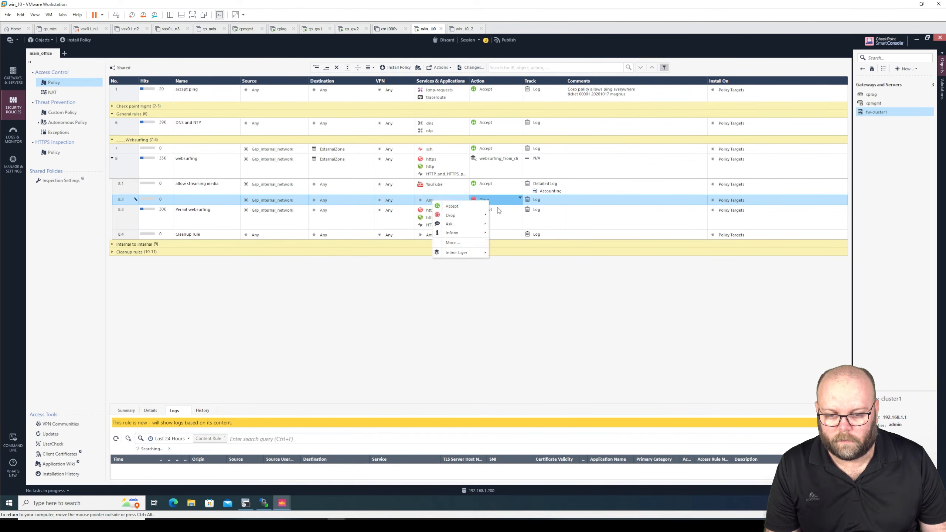
click(451, 206)
Step: Add Spotify to rule 8.2's Services & Applications
click(465, 198)
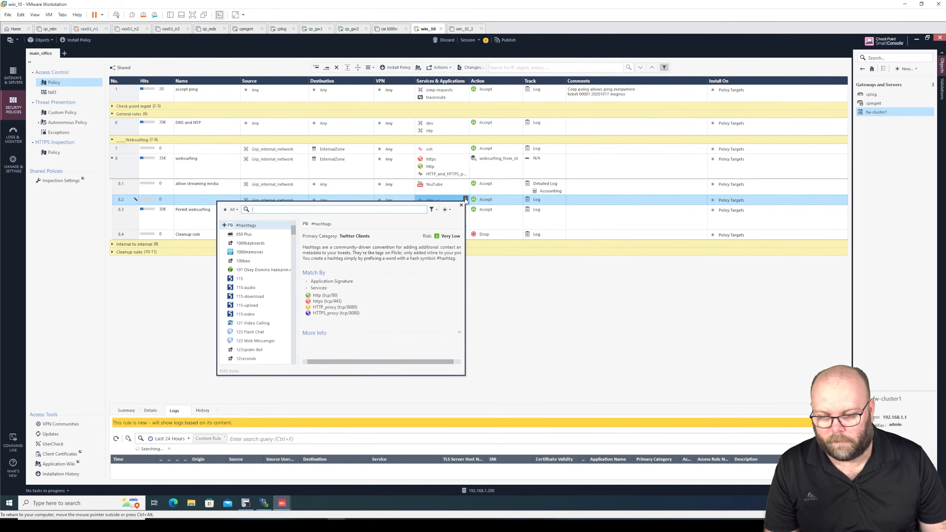
text(spoti)
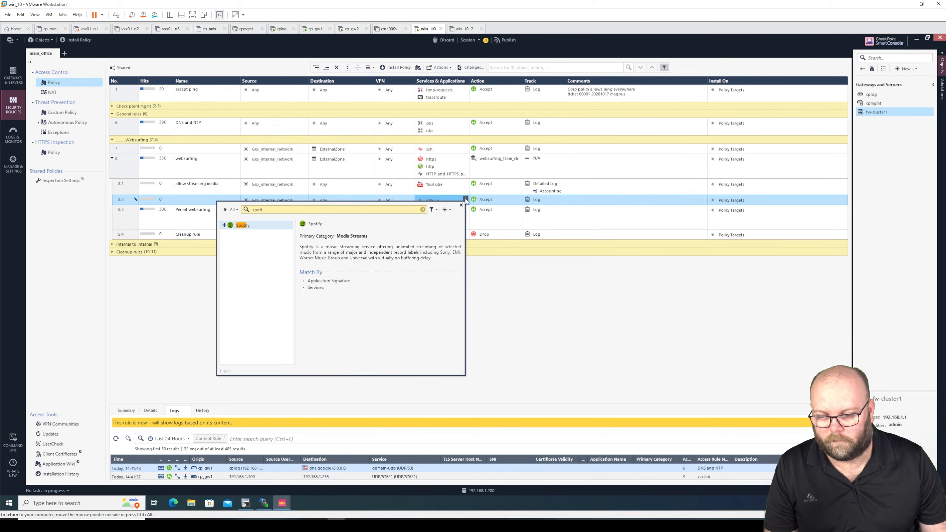
click(224, 225)
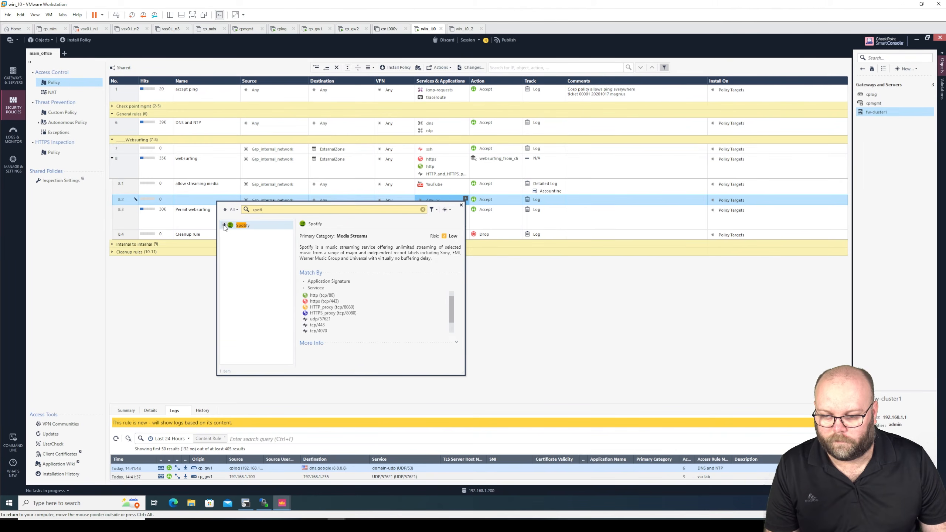
click(581, 254)
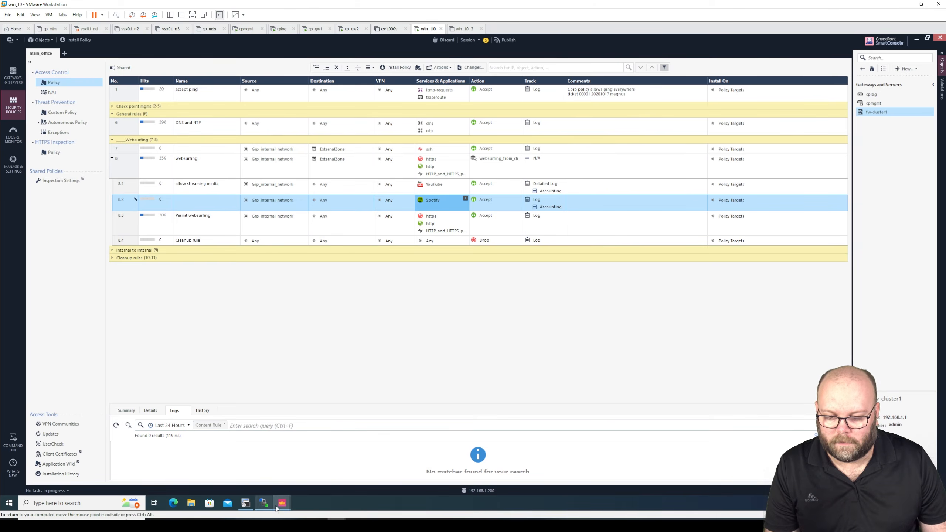
Step: In the second SmartConsole window, log in to 192.168.1.200 as user2 with Demo Mode off
mouse_move(279, 507)
click(383, 456)
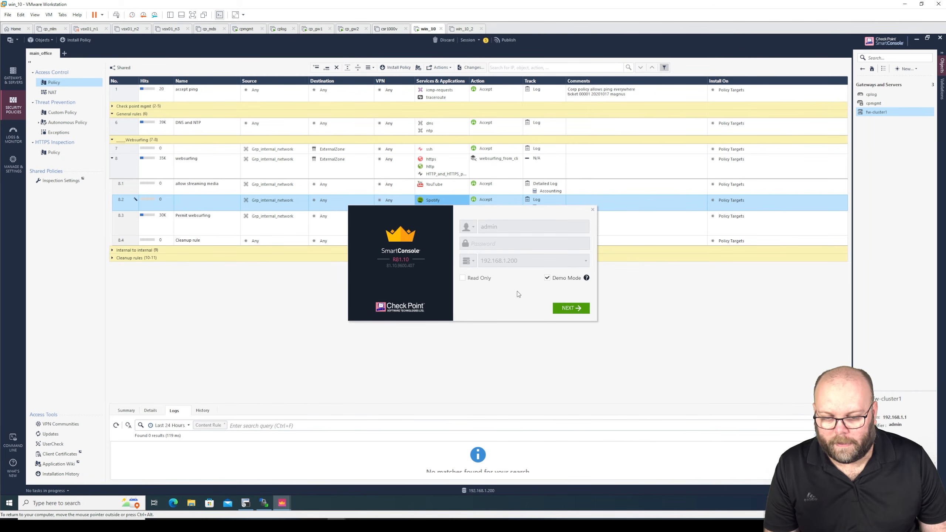
click(547, 278)
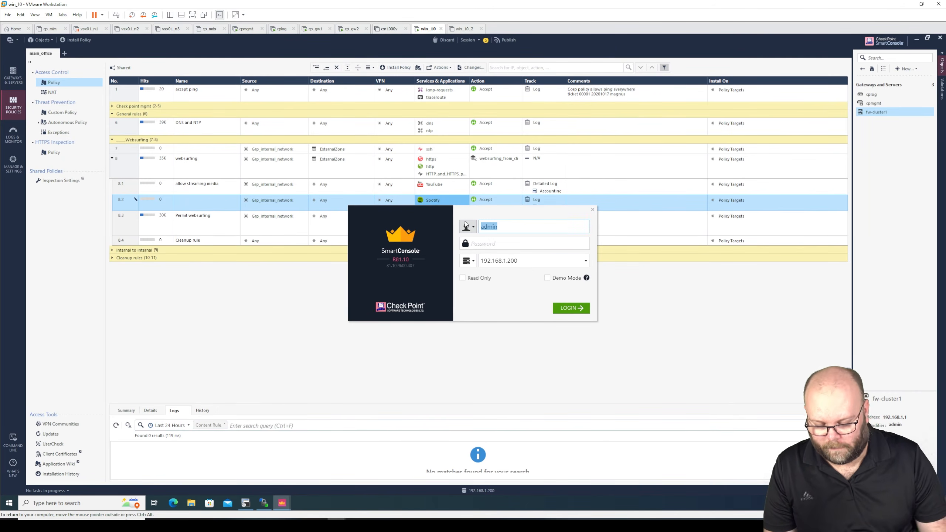
text(user2)
key(Tab)
text(1234)
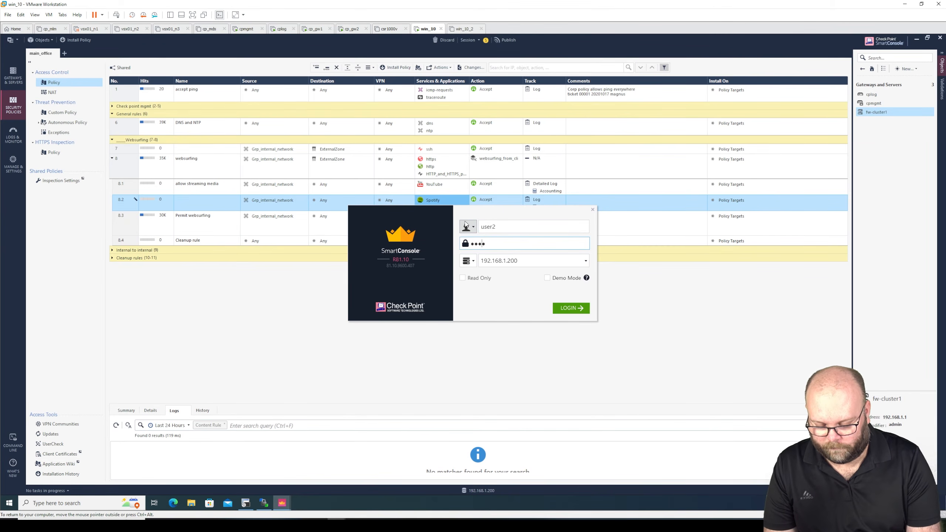
text(567••••••)
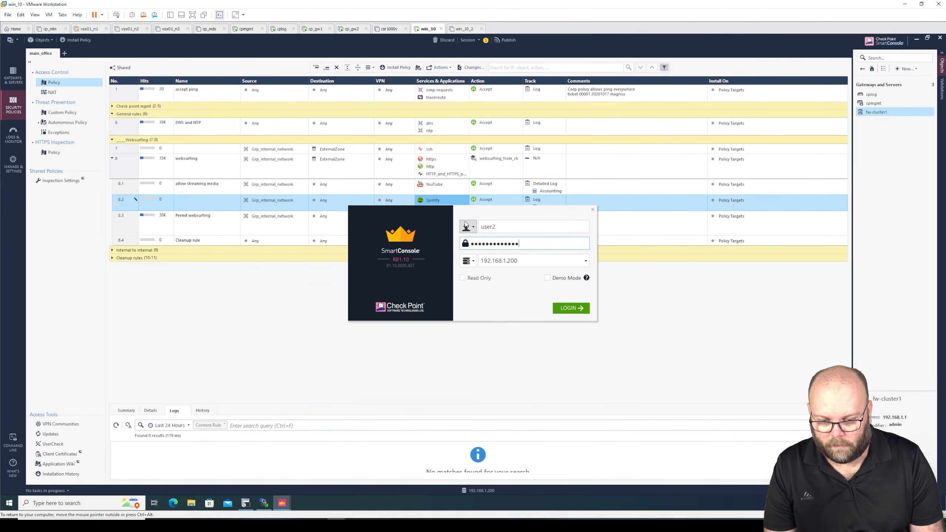
key(Return)
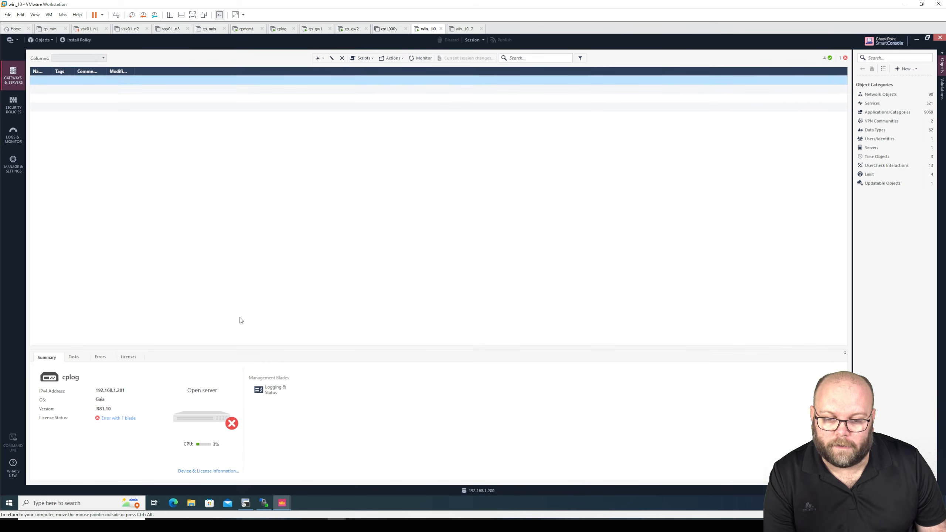
Step: Open main_office, expand websurfing rule 8, and add the Hits and Comments columns
click(13, 104)
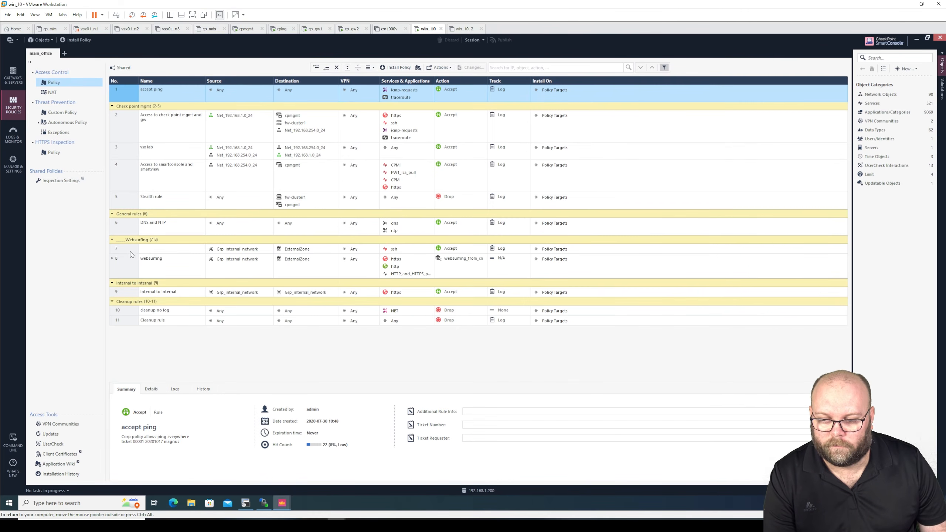
click(110, 258)
click(112, 258)
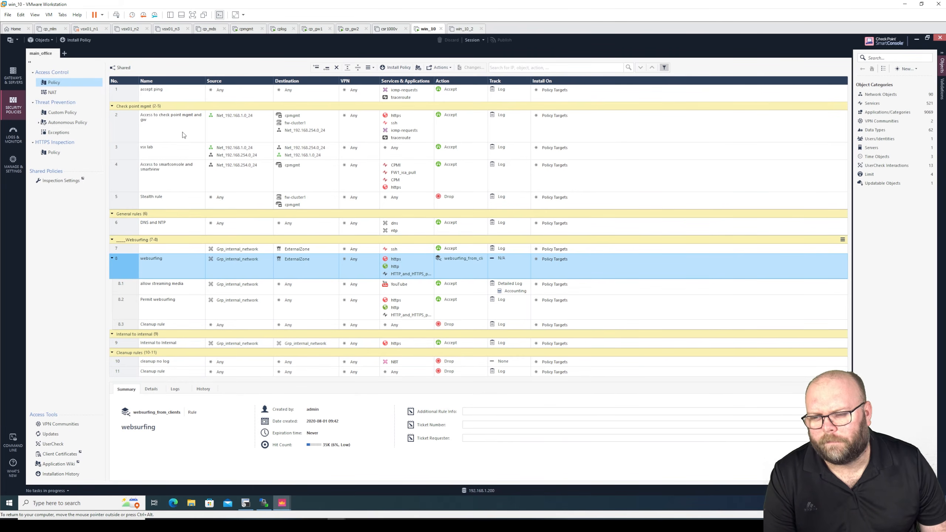
right_click(183, 83)
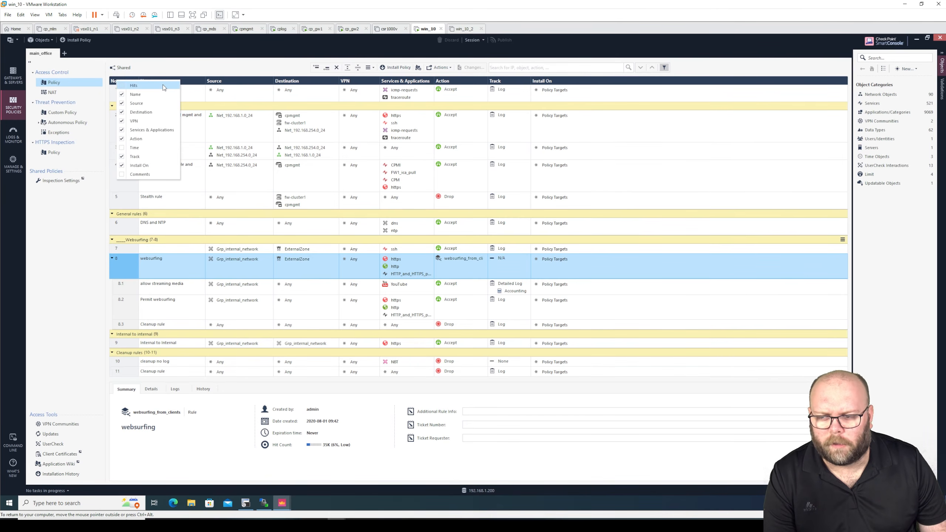
click(162, 85)
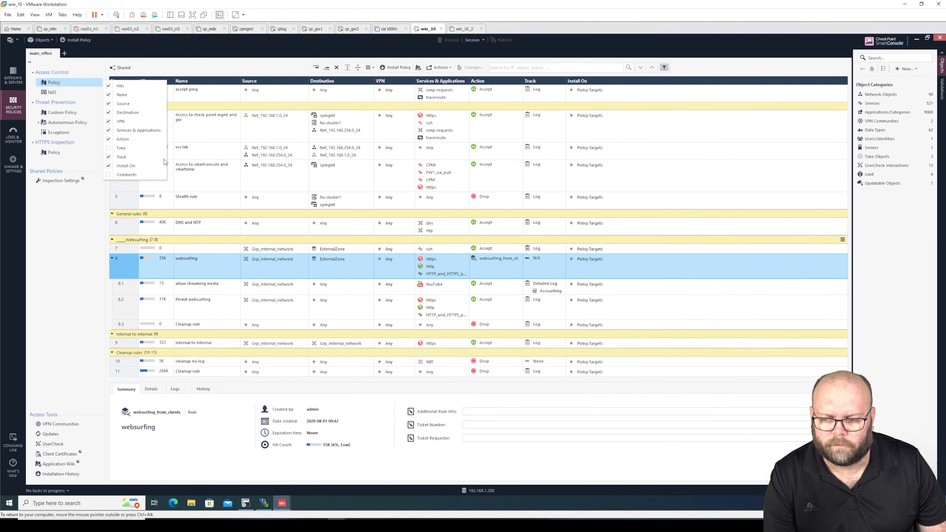
click(147, 175)
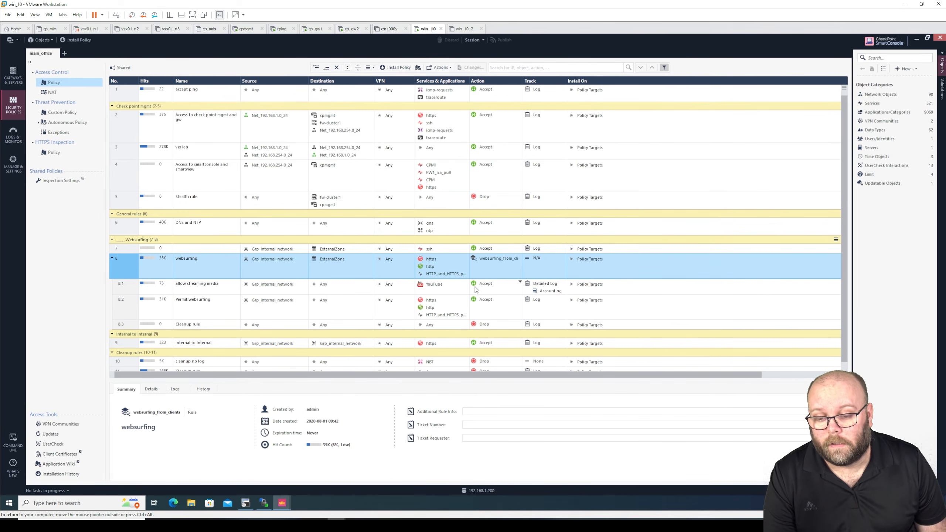
Step: Publish the admin session holding the Spotify rule, then return to the second administrator's window
click(283, 503)
click(220, 469)
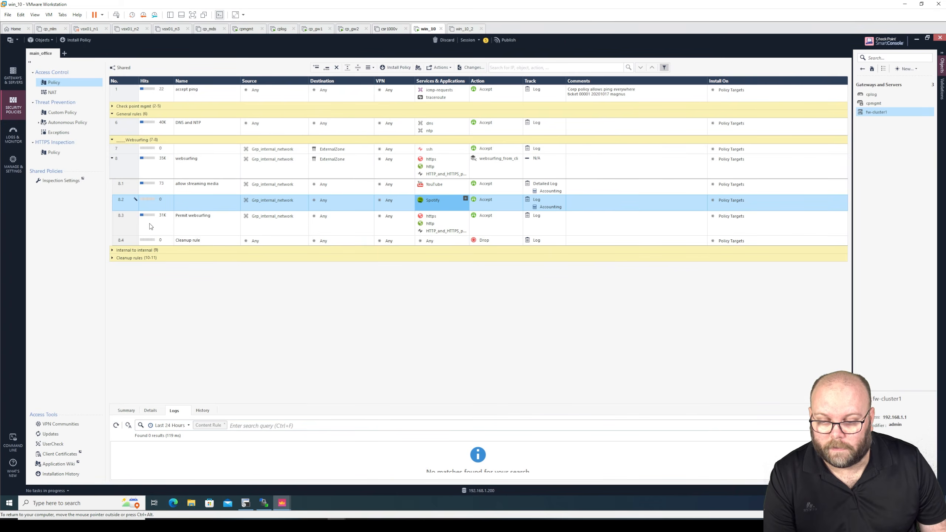
mouse_move(144, 205)
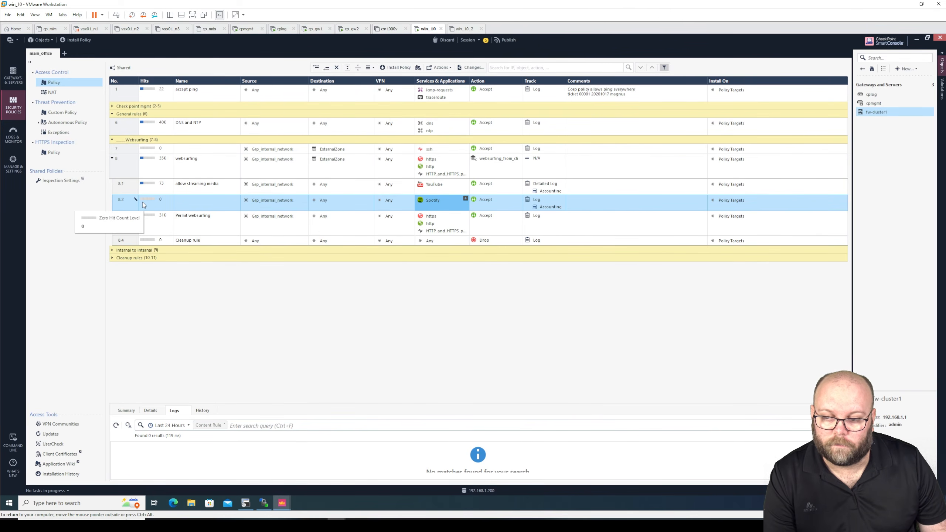
click(509, 40)
click(507, 318)
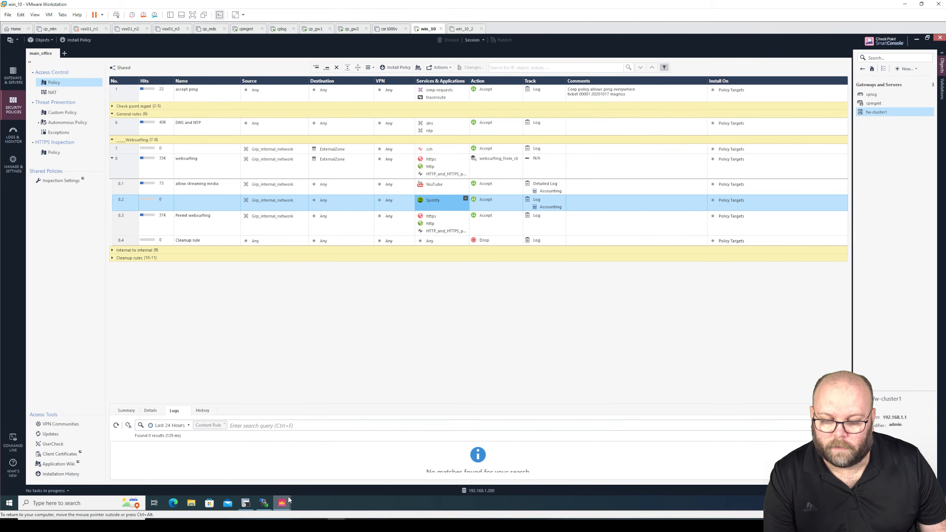
mouse_move(289, 500)
click(350, 473)
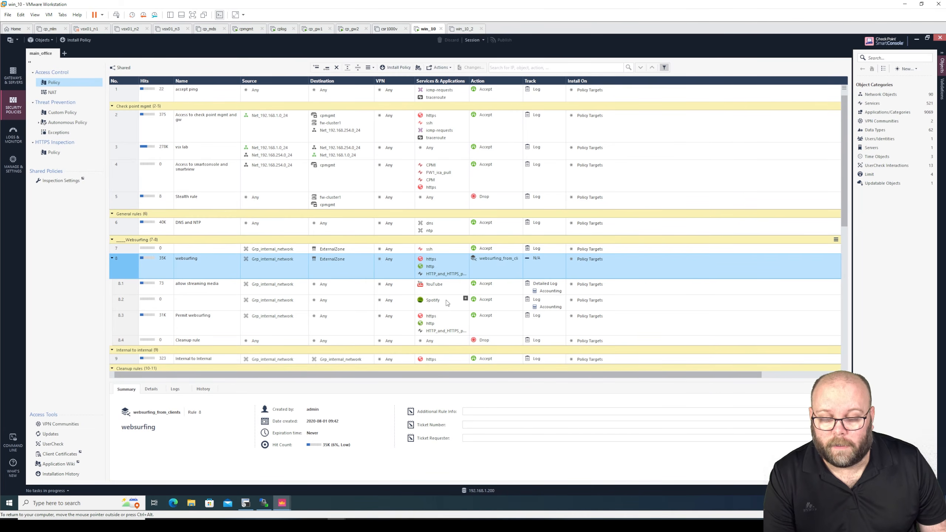
Step: Add TIDAL to rule 8.2's applications alongside Spotify
click(467, 301)
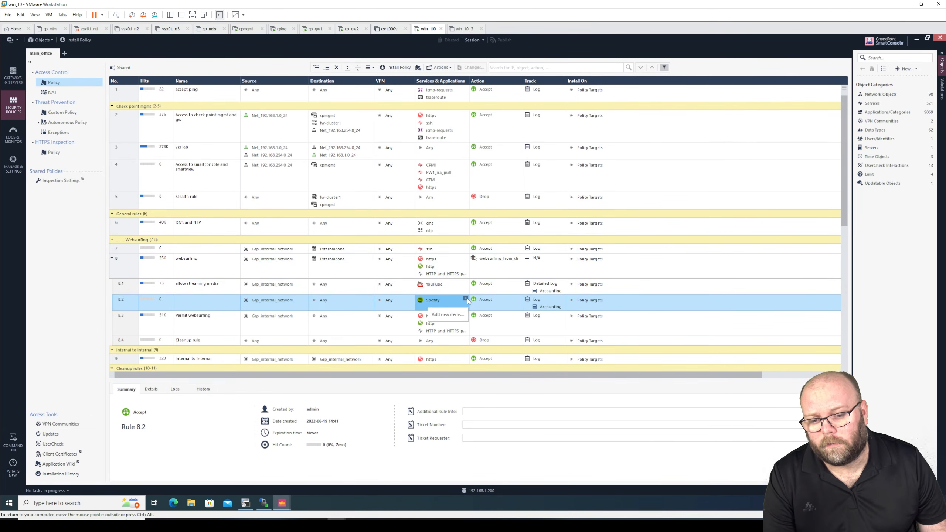
click(465, 299)
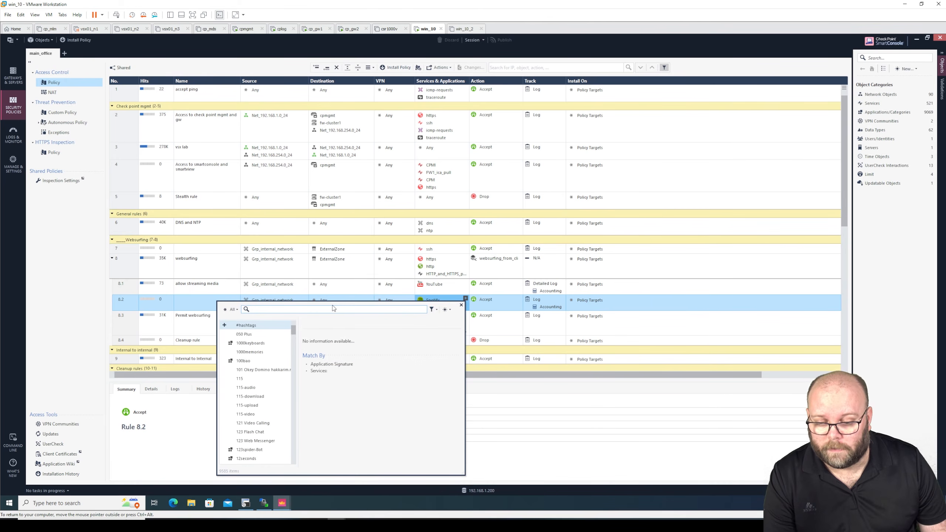
text(tida)
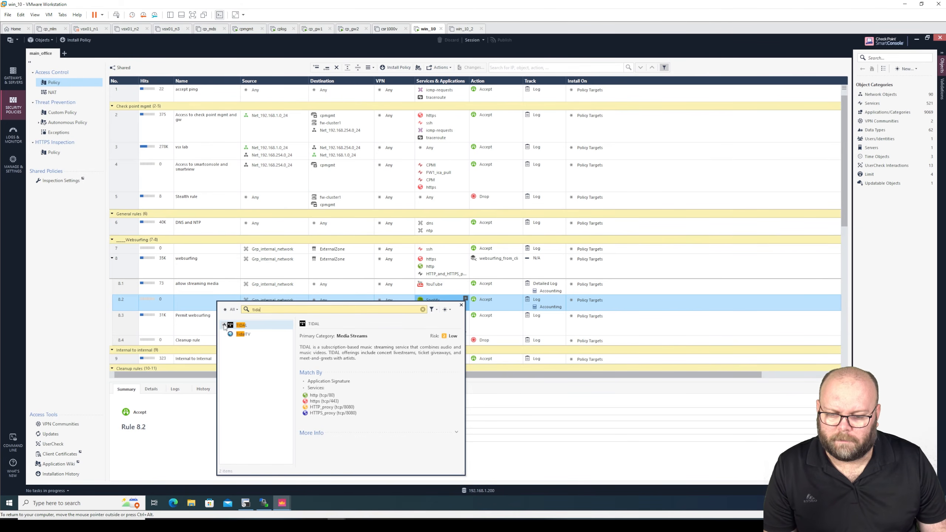
click(224, 325)
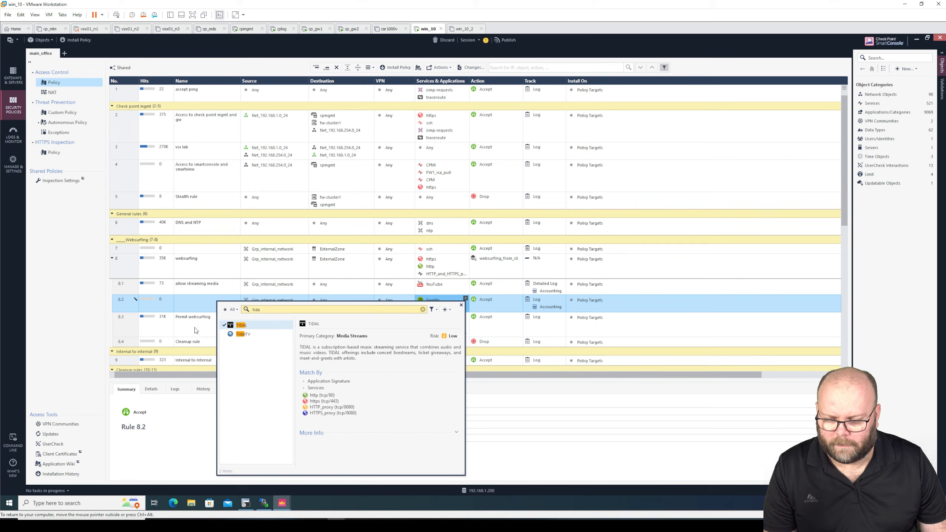
click(127, 322)
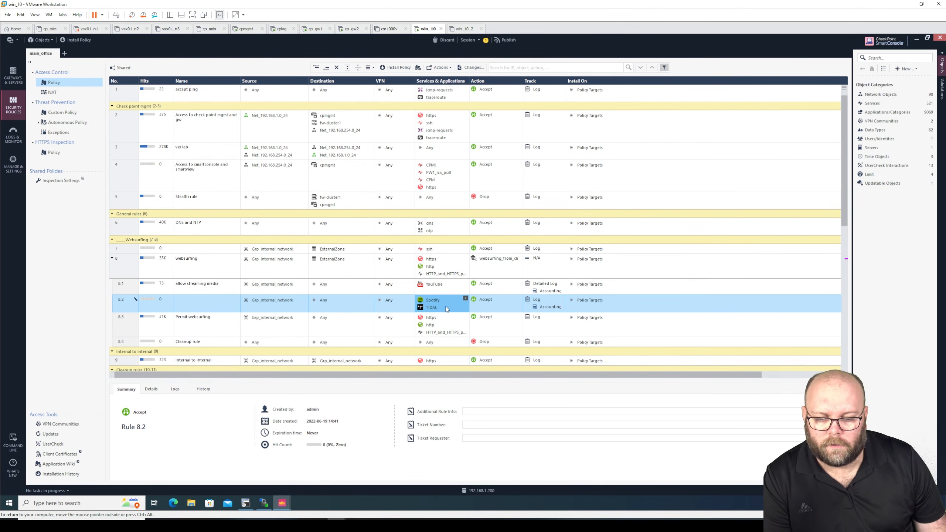
Step: Rename sub-rule 8.2 to 'allow music streaming'
double_click(188, 303)
text(allow )
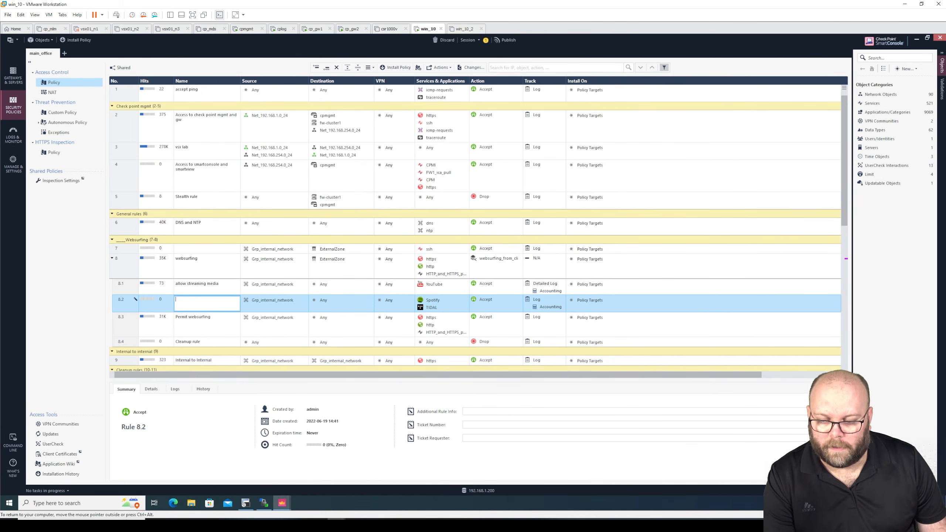
text(mu)
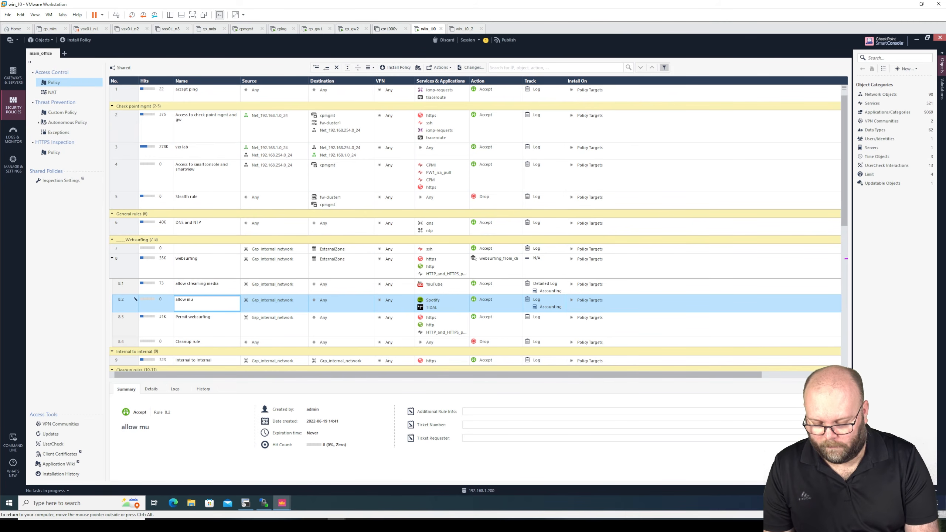
text(sic streaming)
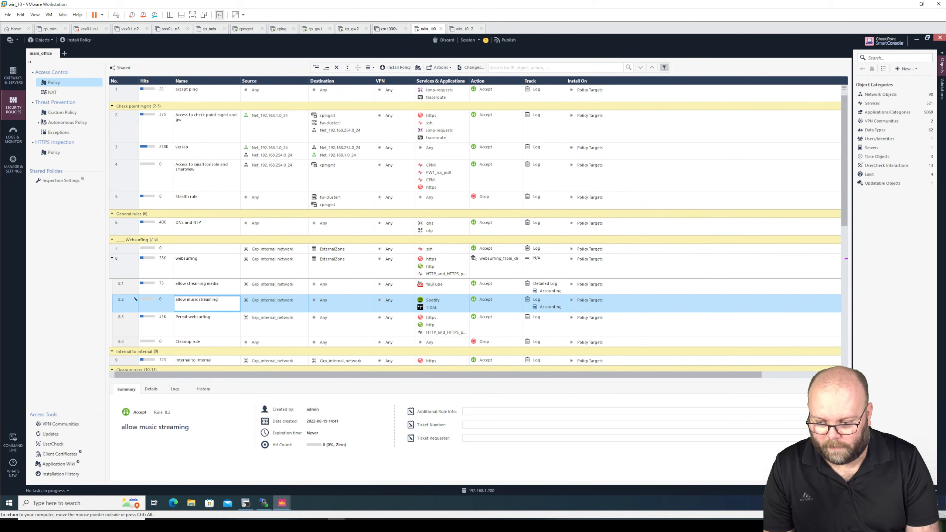
key(Return)
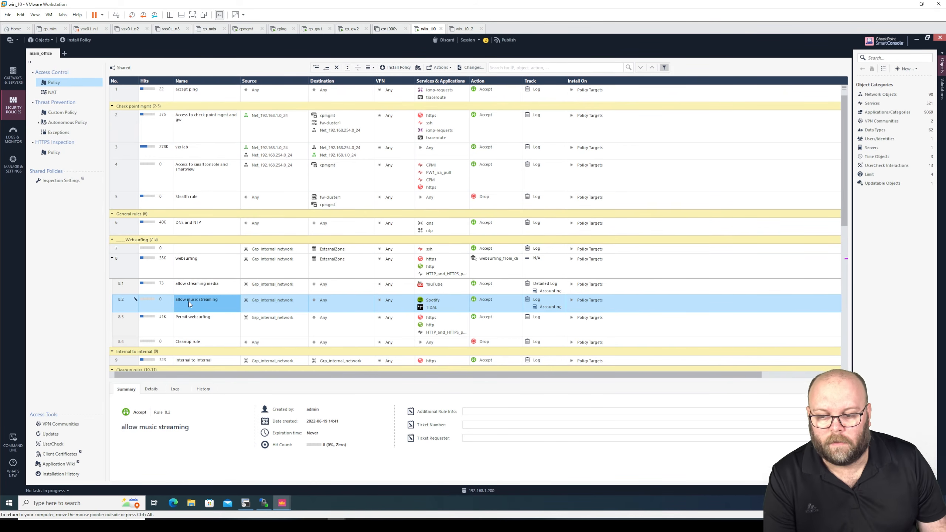
click(208, 300)
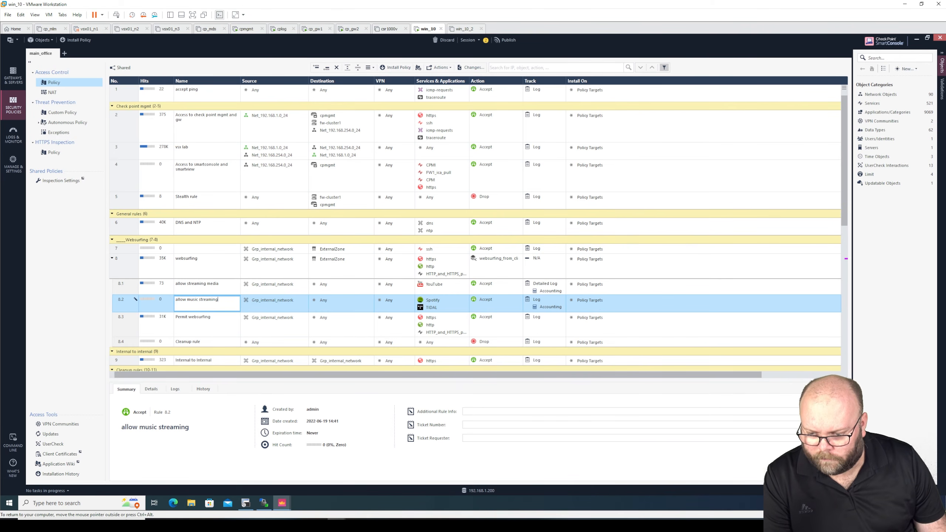
click(122, 302)
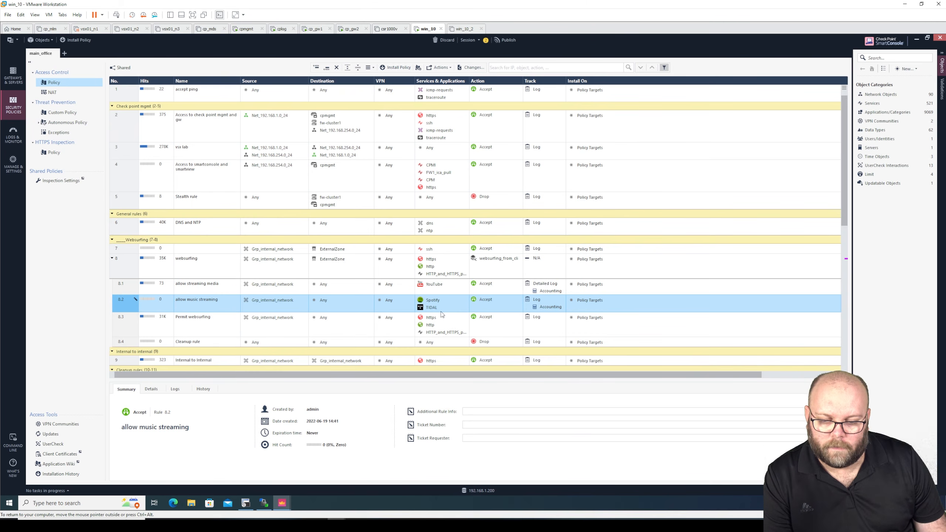
mouse_move(435, 309)
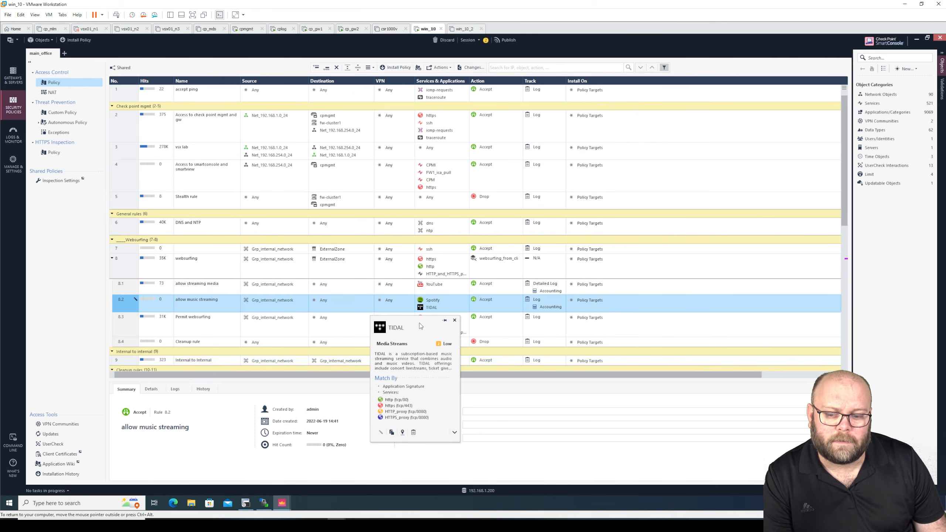
mouse_move(286, 503)
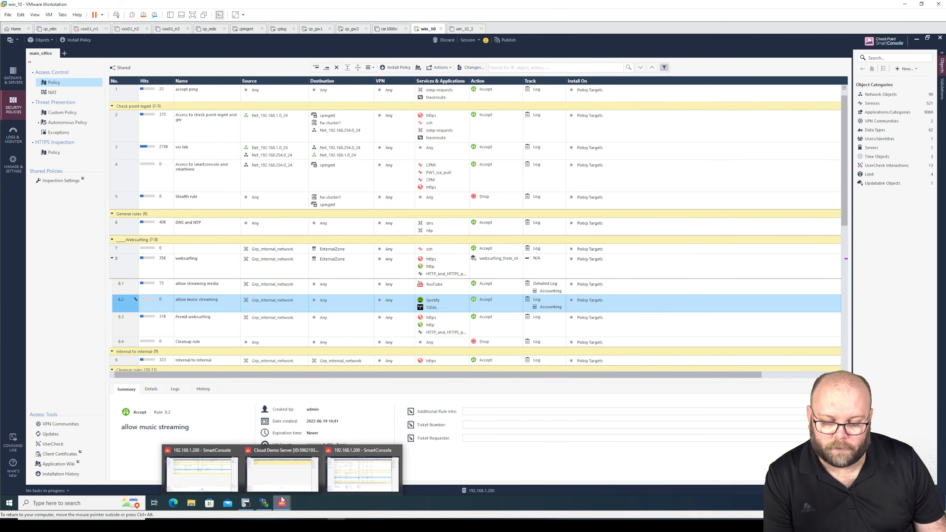
click(215, 472)
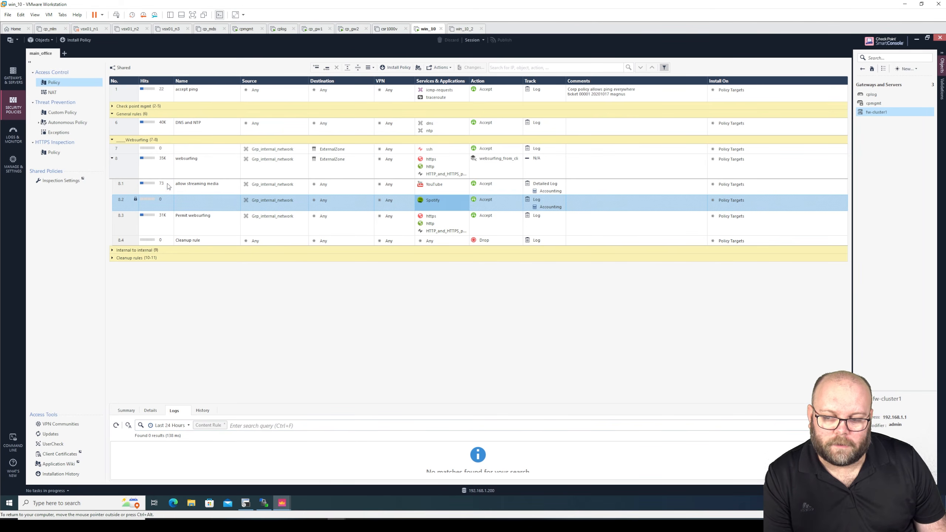
mouse_move(136, 202)
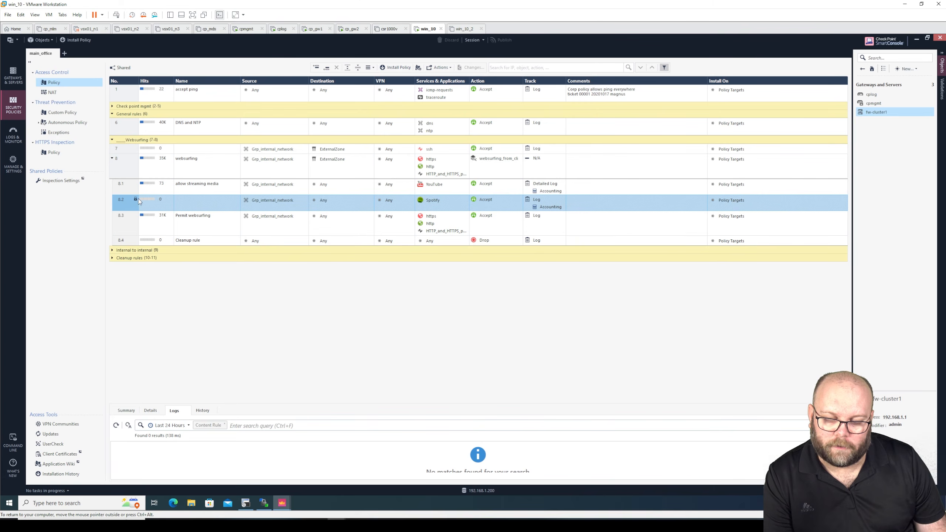
mouse_move(136, 202)
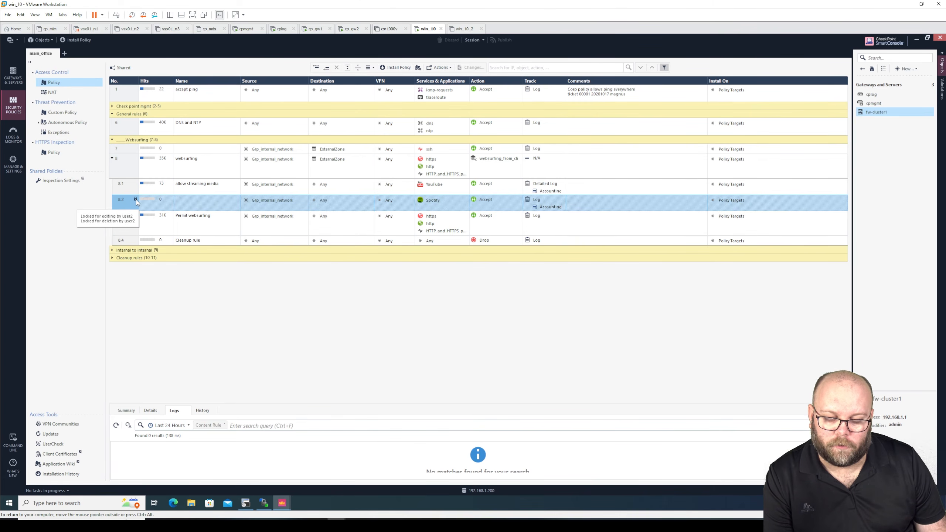
click(137, 226)
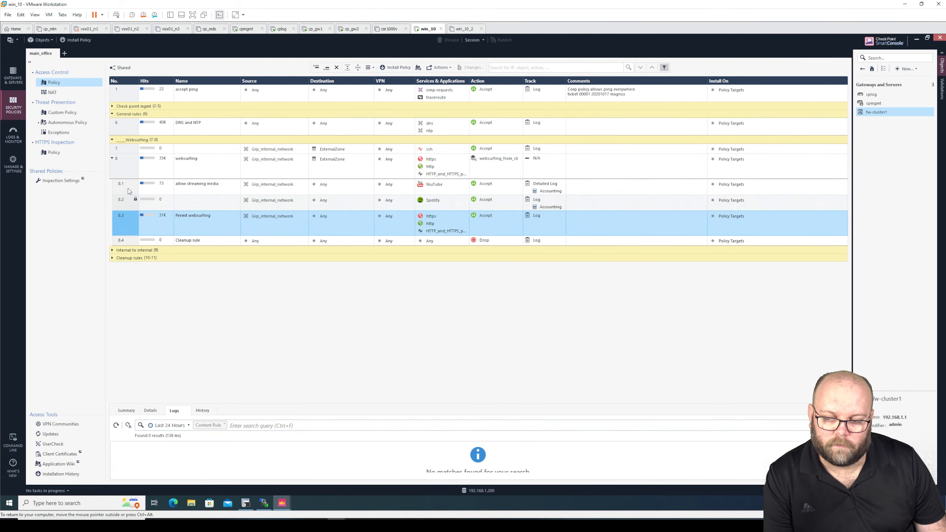
click(128, 202)
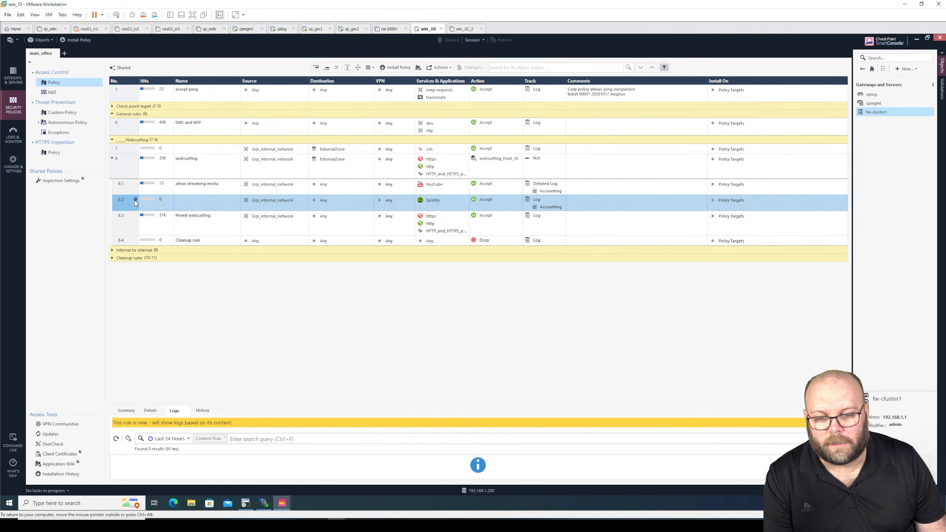
Step: Install the main_office policy on fw-cluster1
click(87, 38)
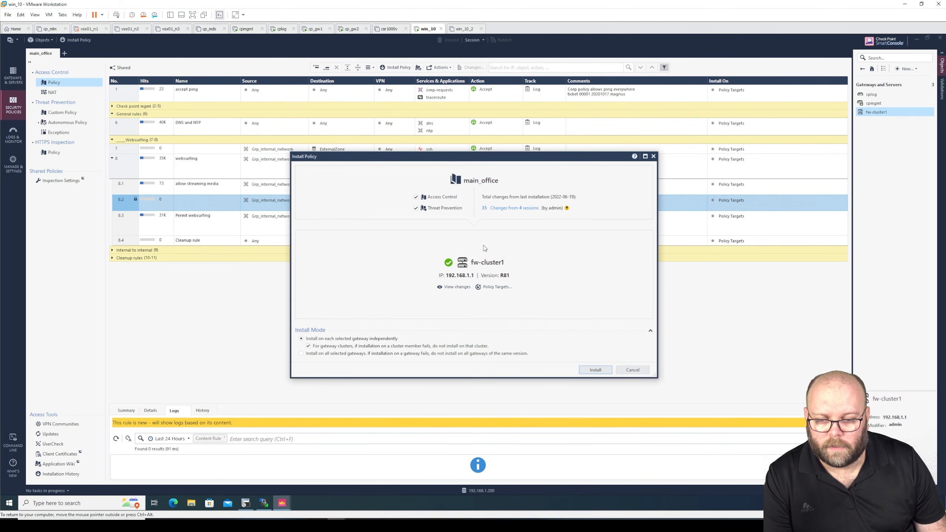
click(586, 370)
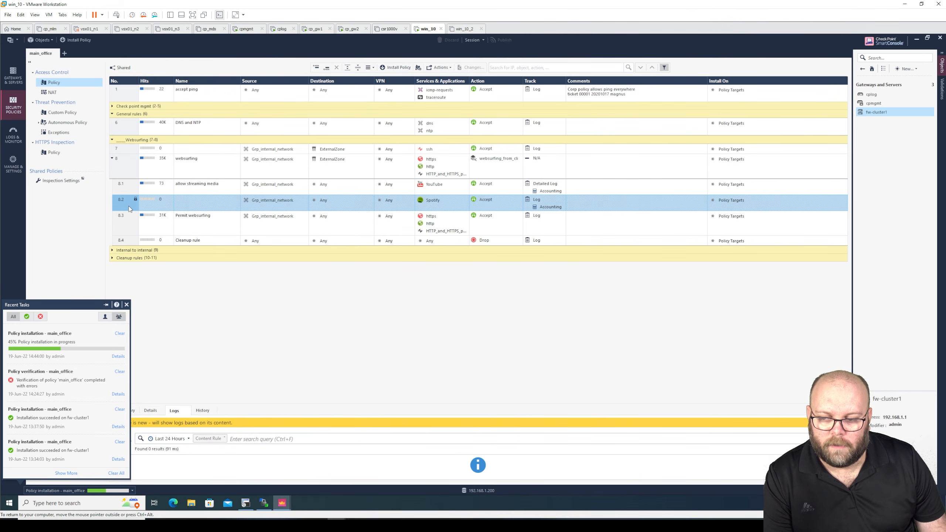
mouse_move(129, 205)
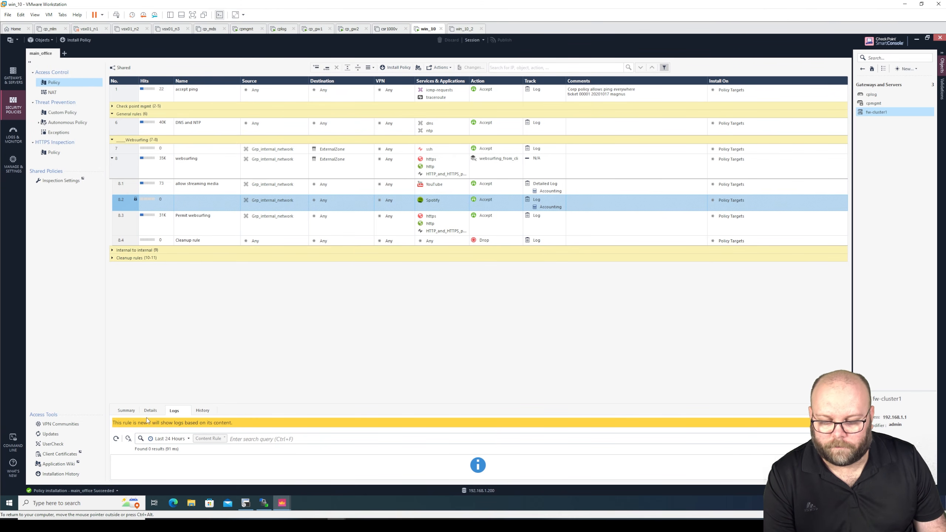
click(117, 490)
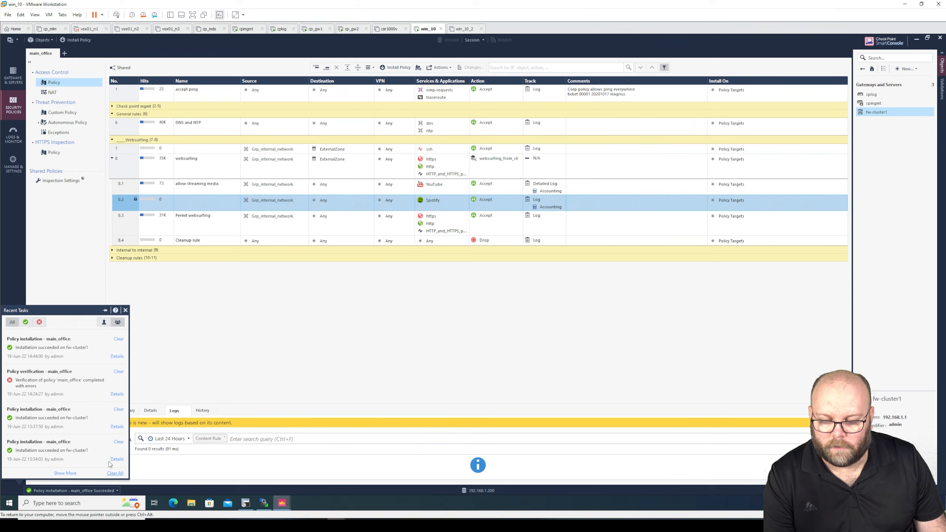
click(118, 357)
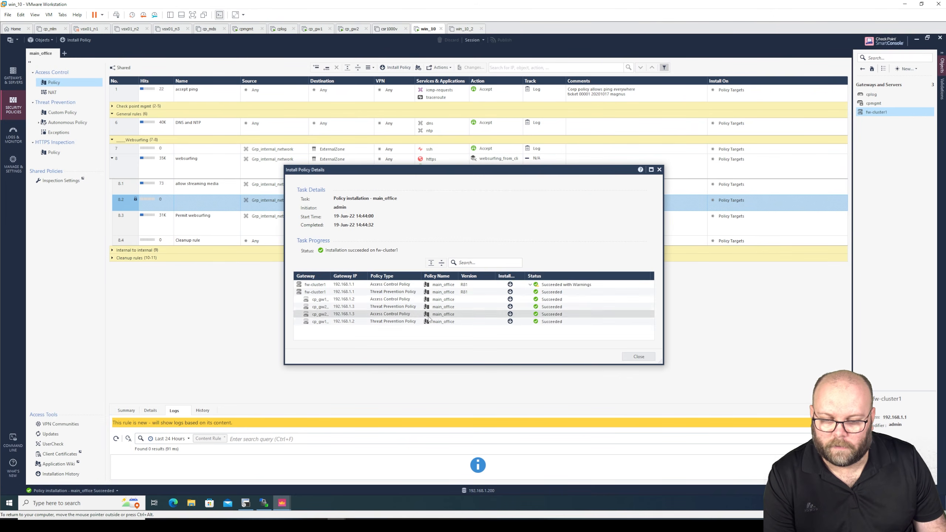
click(530, 285)
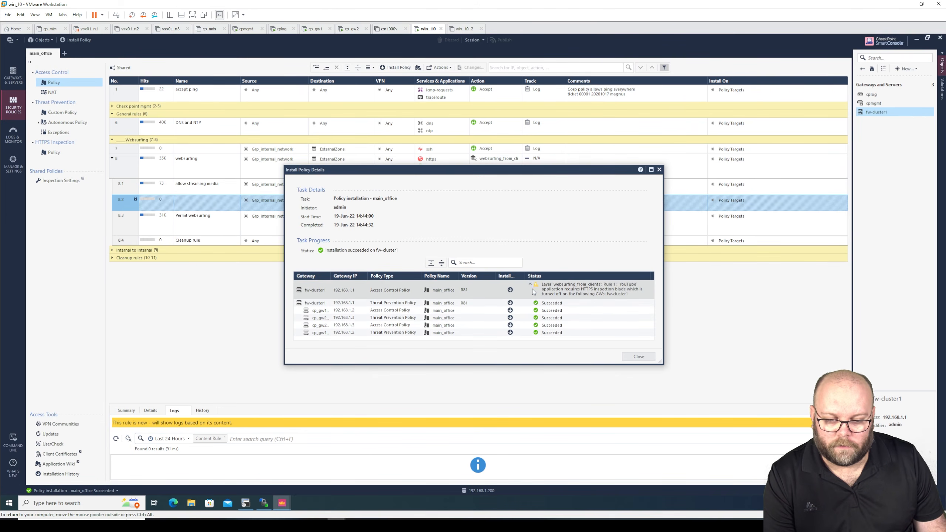
click(629, 284)
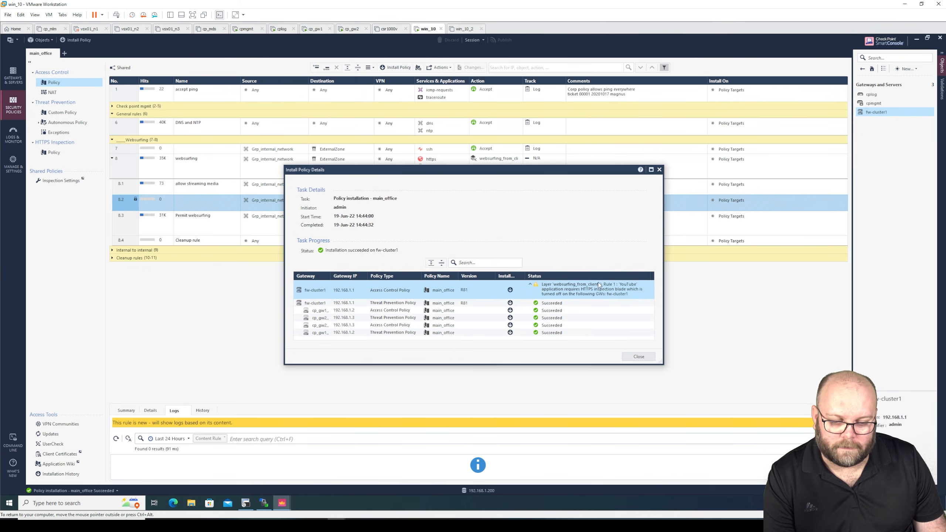
click(531, 284)
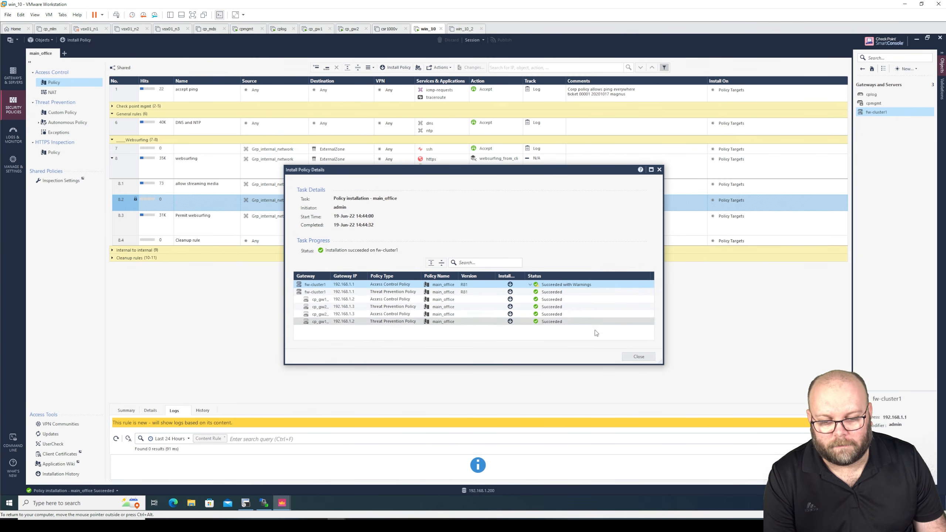
click(639, 357)
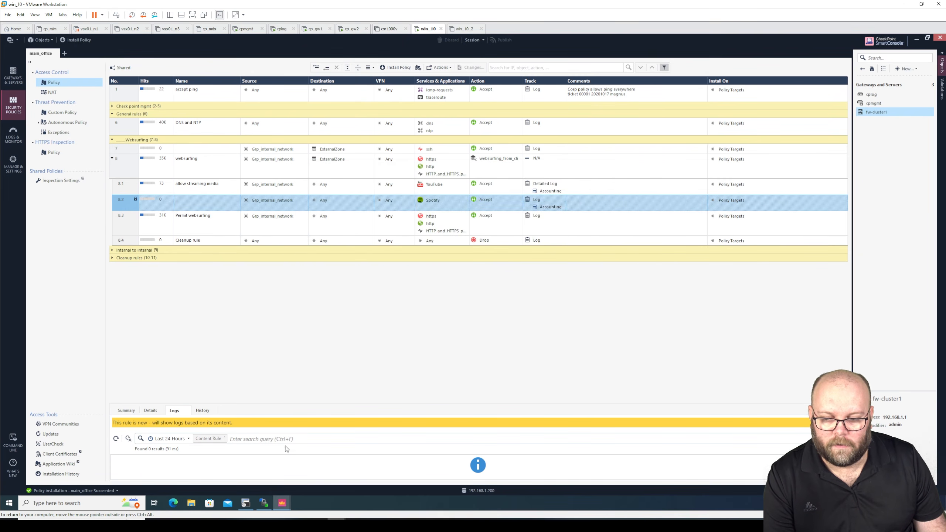
Step: Publish the second administrator's session containing rule 8.2 'allow music streaming' with Spotify and TIDAL
mouse_move(282, 503)
click(347, 473)
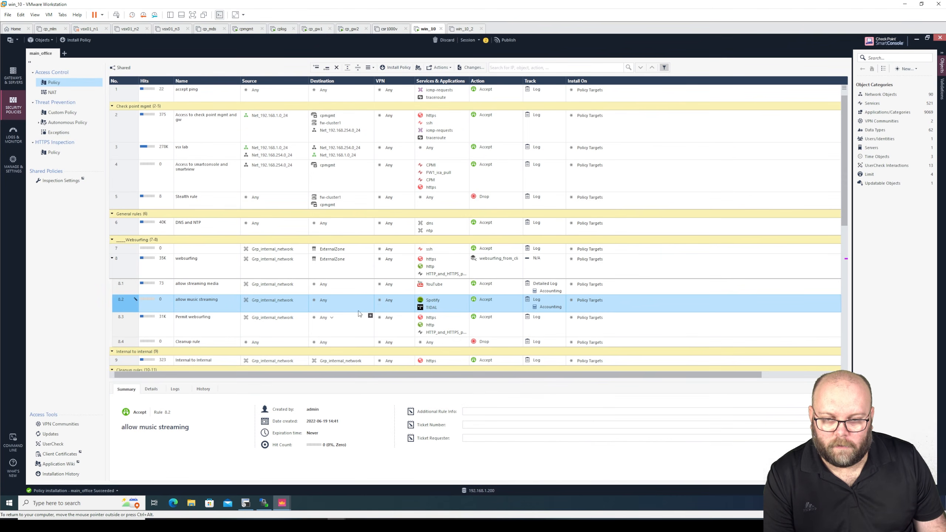
click(505, 40)
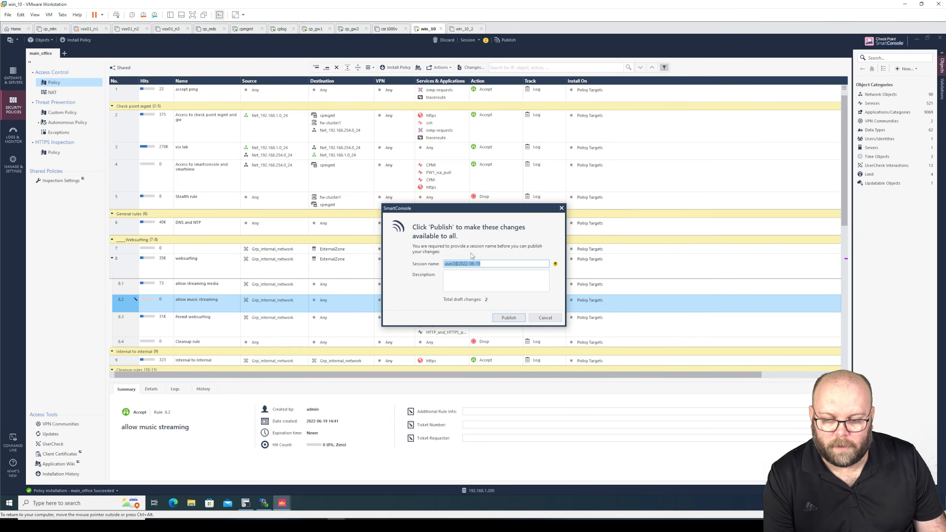
click(502, 317)
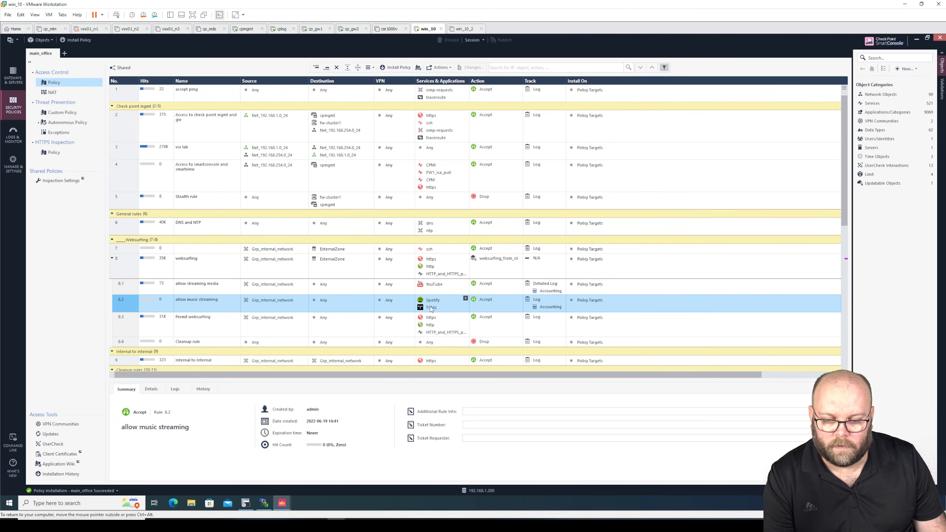
Step: In the admin's session, start installing the main_office policy to review its 2 pending changes
mouse_move(282, 503)
click(228, 470)
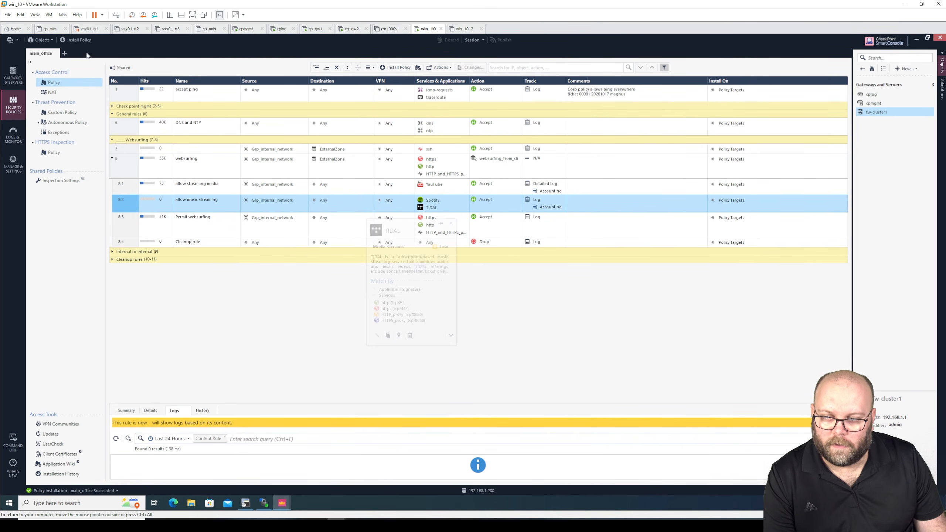
click(84, 41)
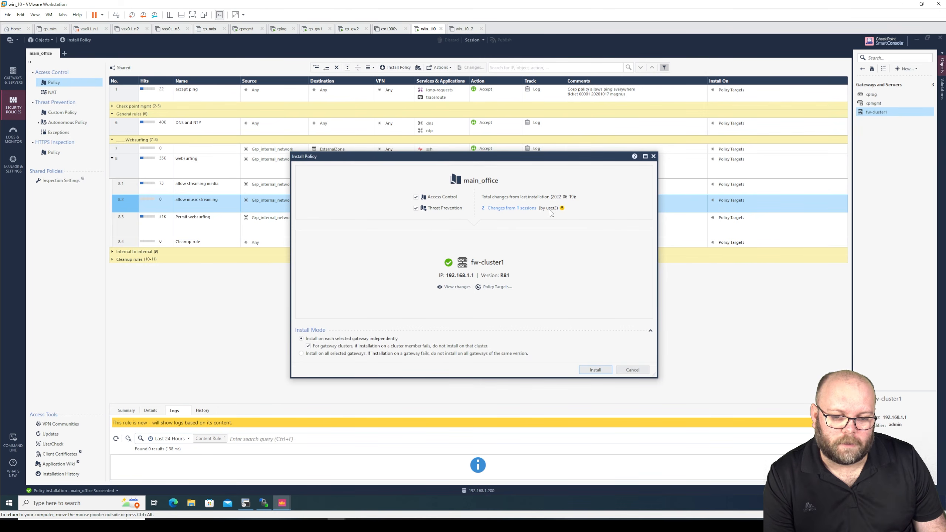
click(526, 209)
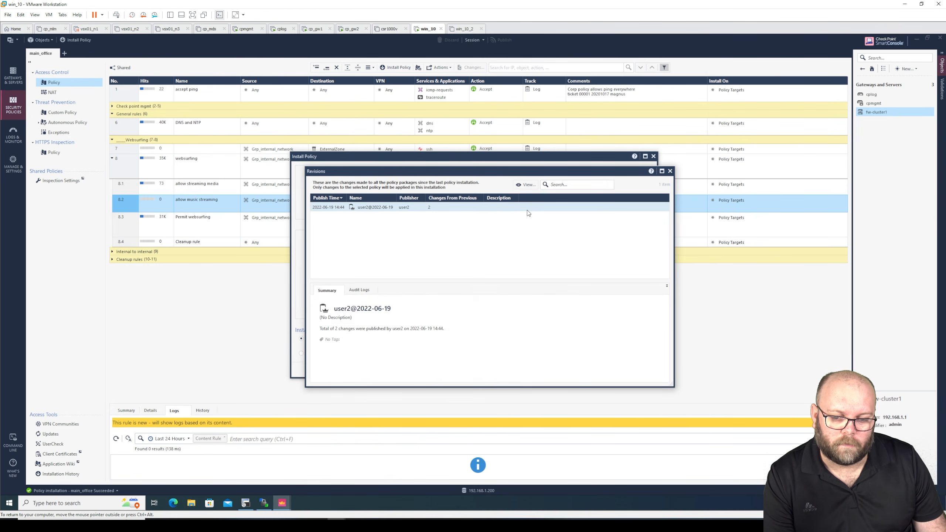
click(366, 291)
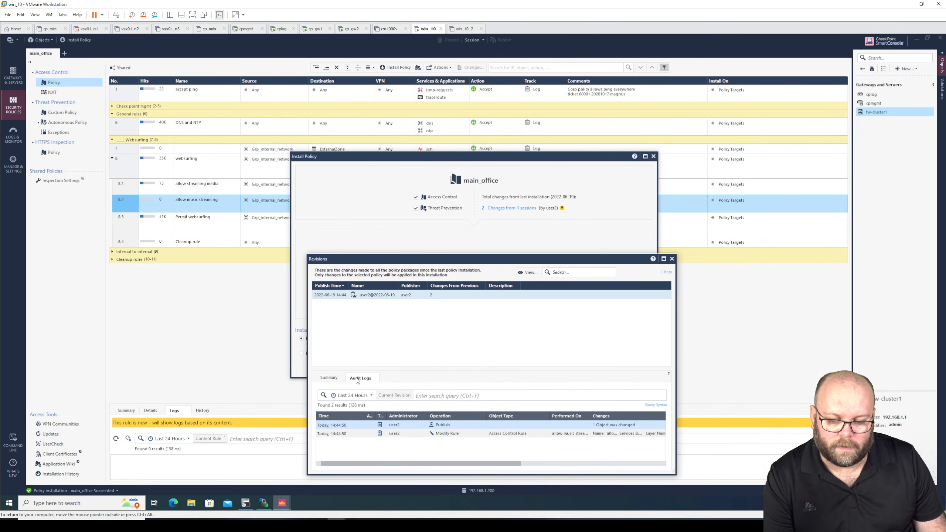
click(472, 435)
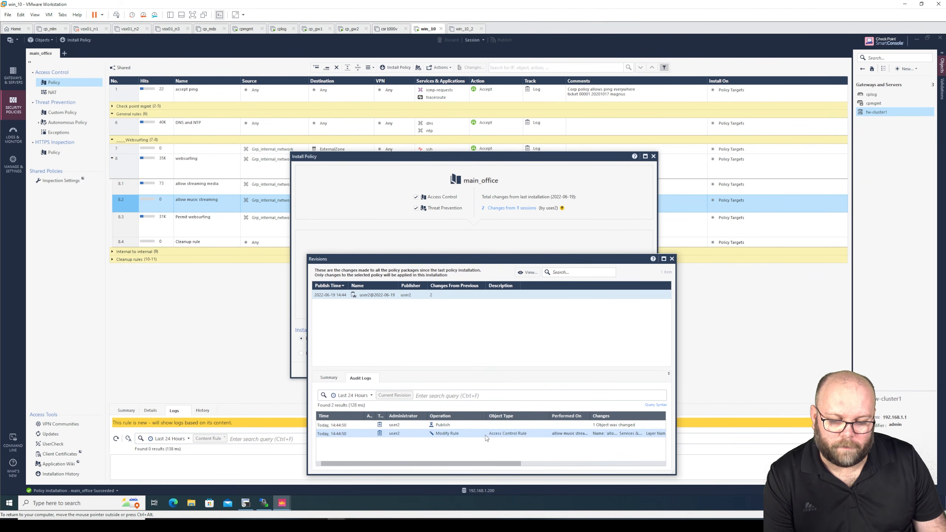
double_click(486, 434)
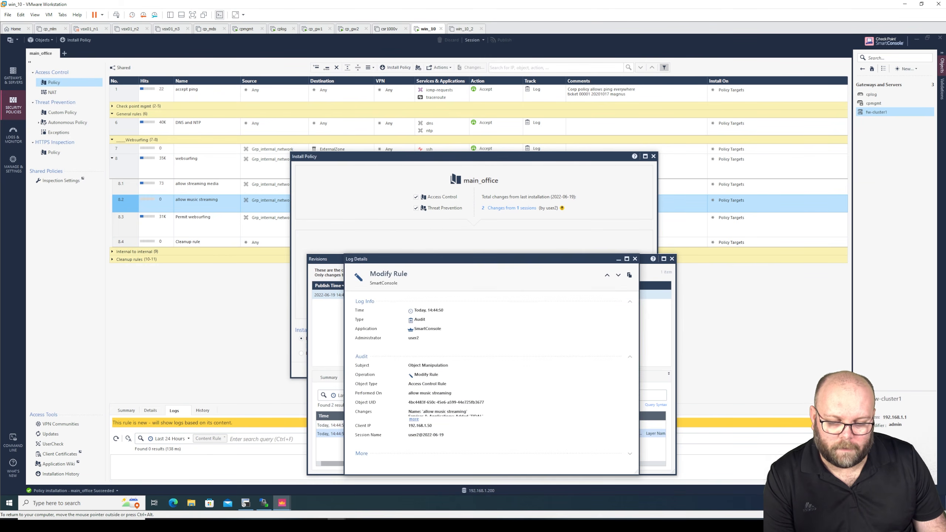
drag(472, 260, 450, 110)
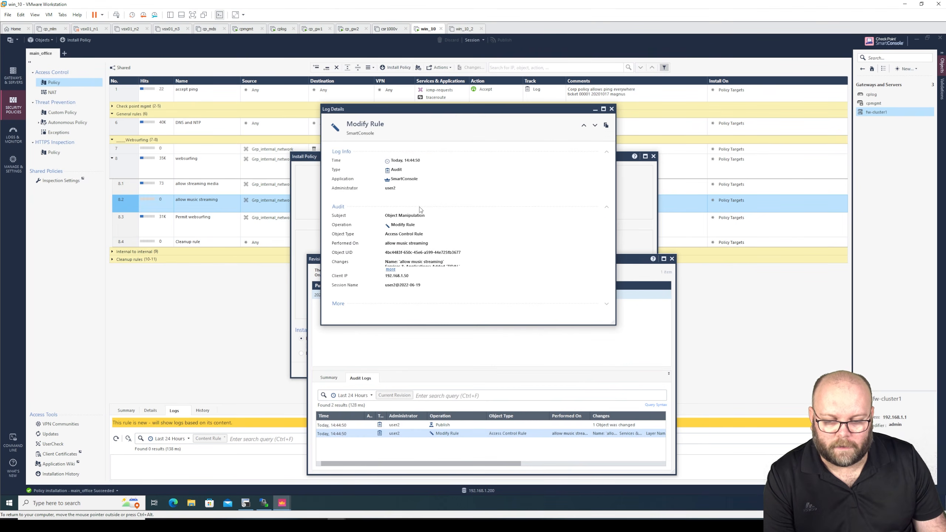
click(390, 269)
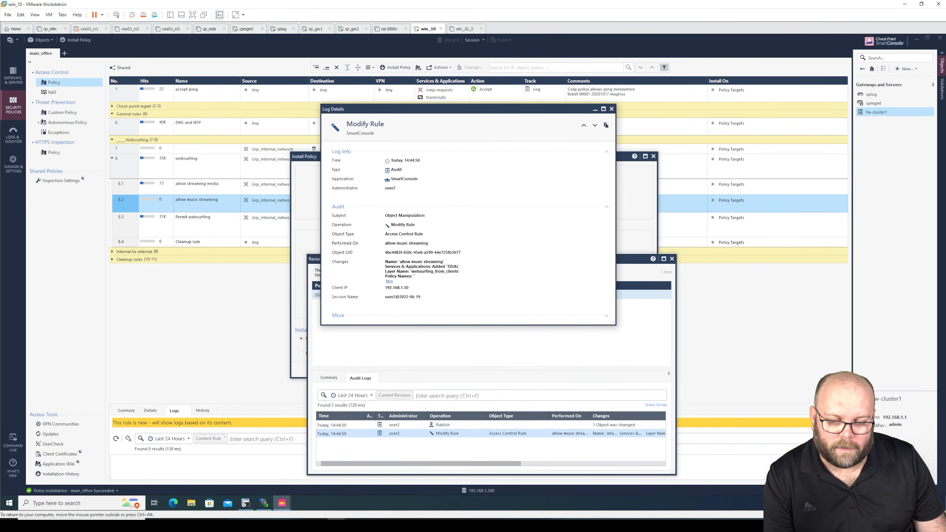
drag(401, 262, 459, 267)
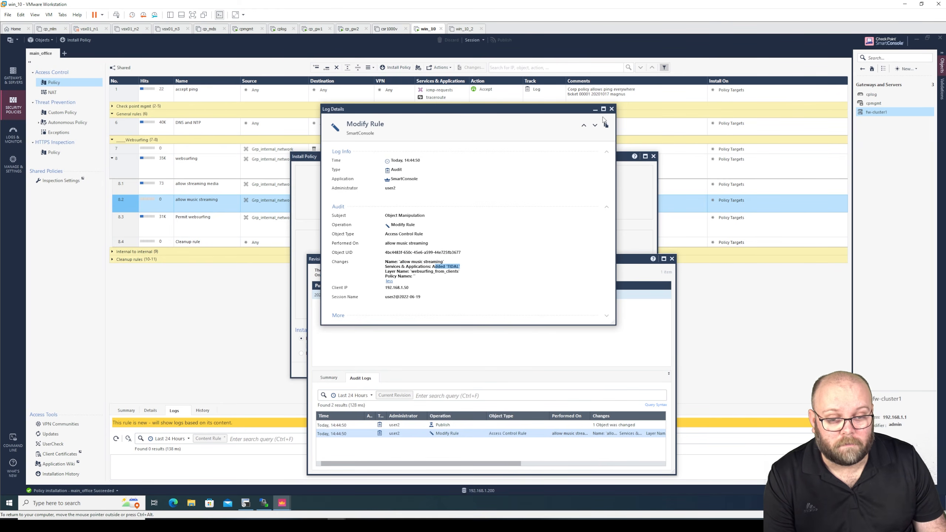
click(612, 109)
click(672, 258)
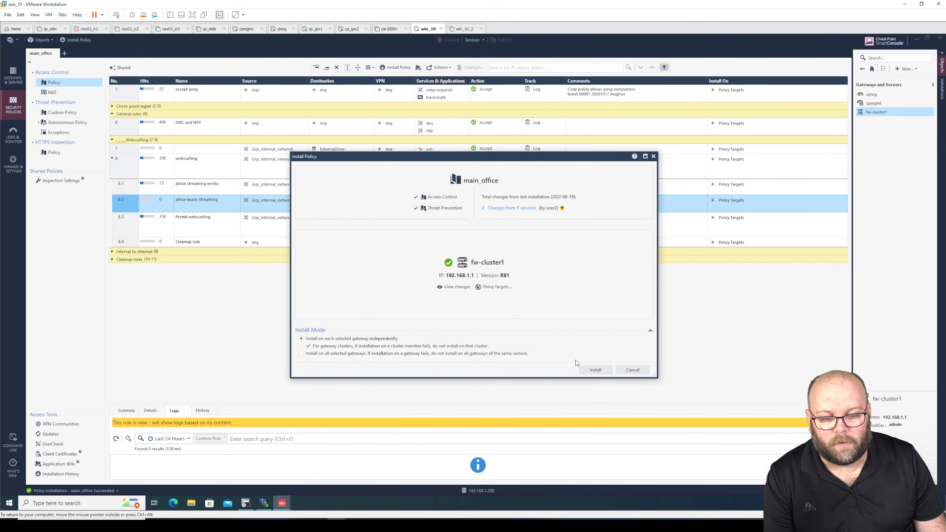
Step: Install the main_office policy on fw-cluster1, including the Spotify and TIDAL streaming rule
click(589, 370)
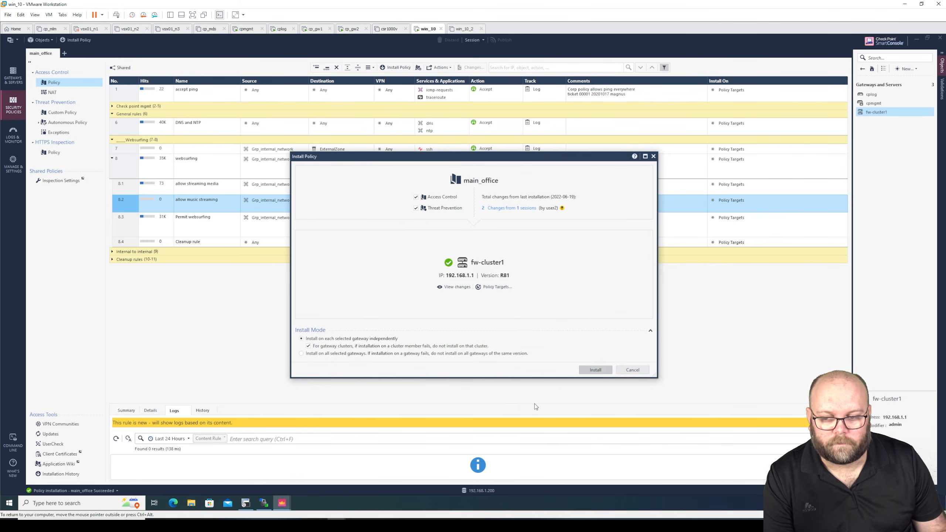